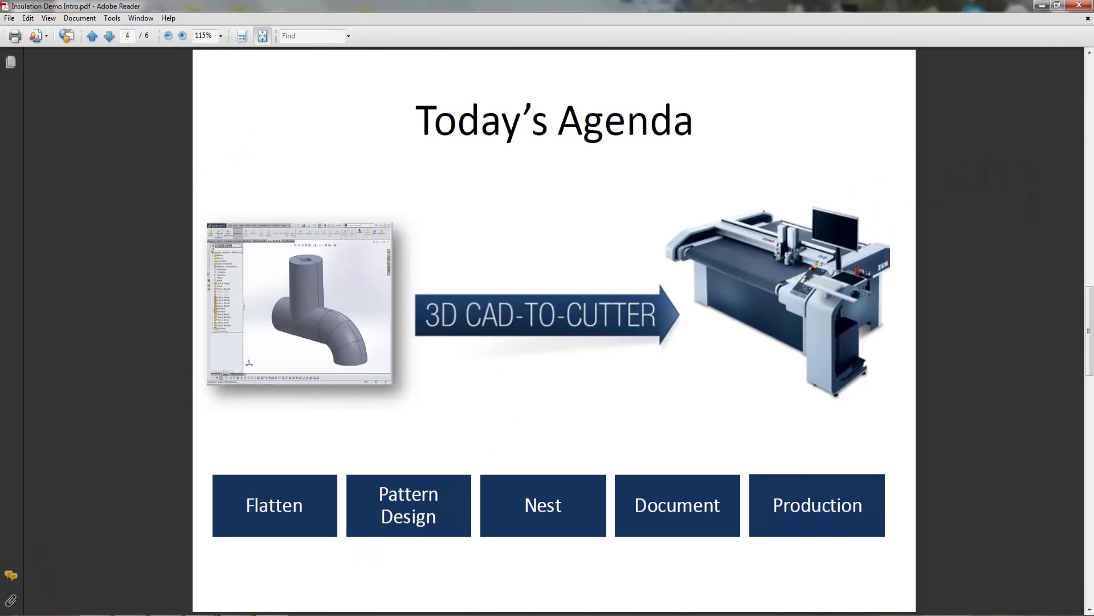
Step: Switch from the Adobe Reader slides to the SOLIDWORKS Insulation.SLDPRT pipe model
{"action": "key", "text": "alt+Tab"}
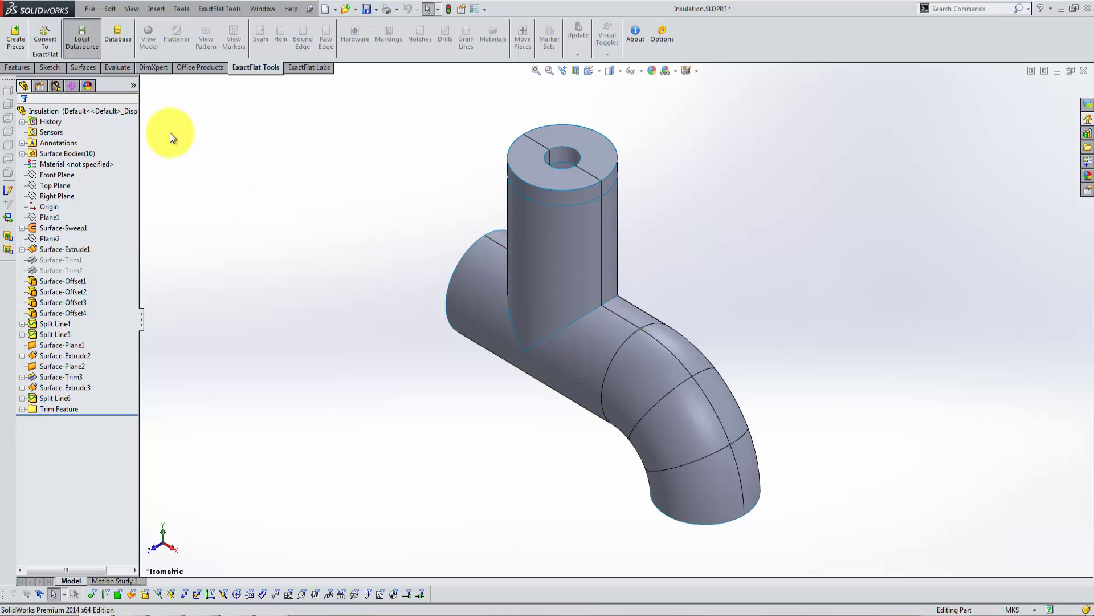
{"action": "middle_click_drag", "start_coordinate": [390, 220], "coordinate": [618, 254]}
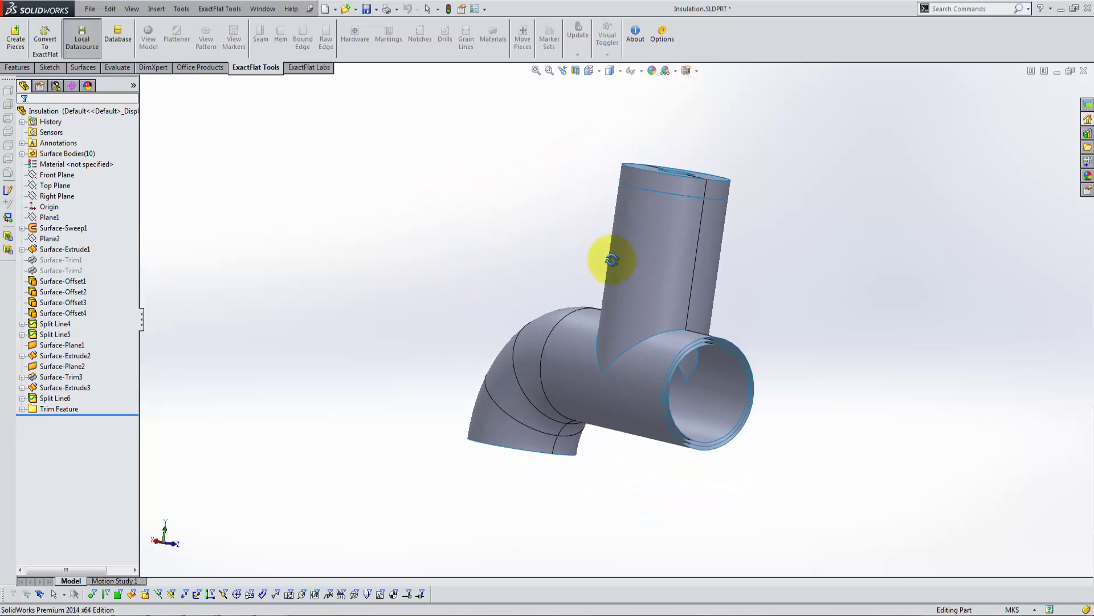
{"action": "scroll", "coordinate": [758, 382], "scroll_direction": "down", "scroll_amount": 5}
{"action": "scroll", "coordinate": [744, 388], "scroll_direction": "down", "scroll_amount": 4}
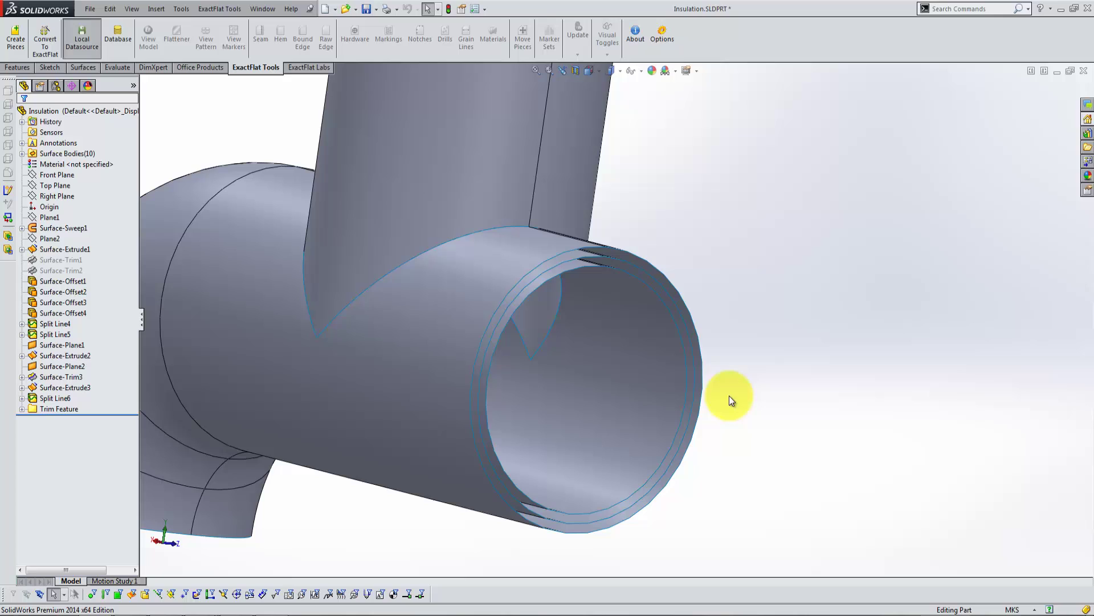
{"action": "left_click", "coordinate": [666, 371]}
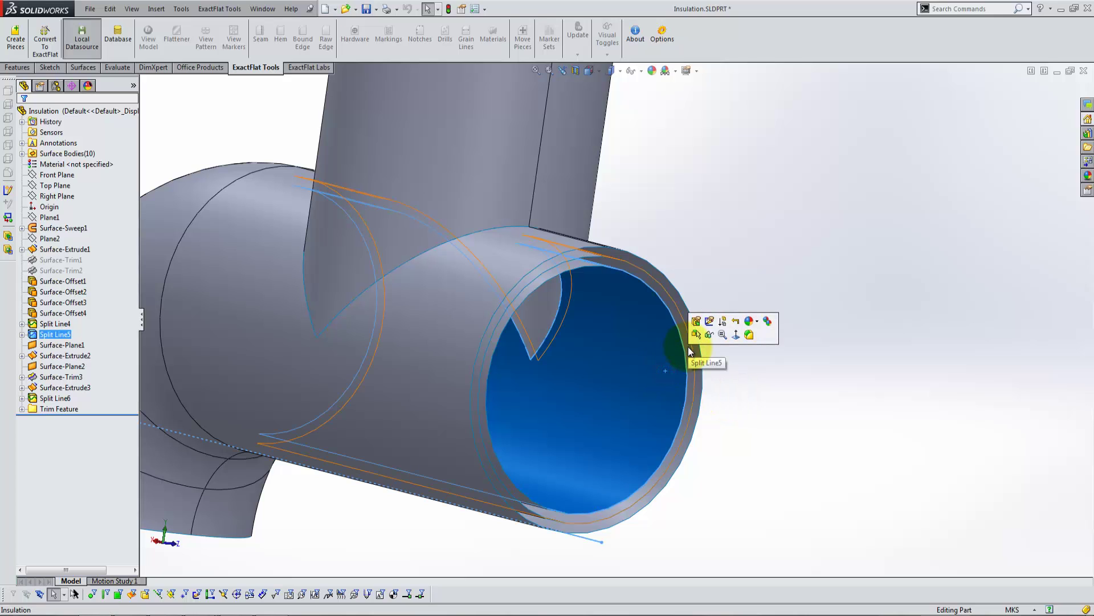
{"action": "left_click", "coordinate": [690, 349]}
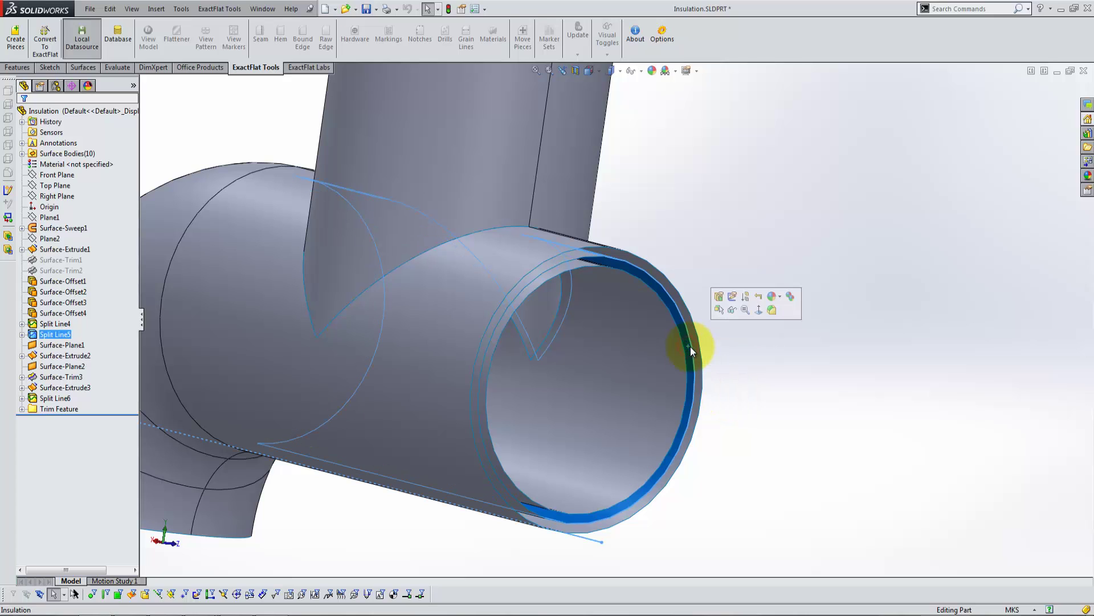
{"action": "left_click", "coordinate": [779, 398]}
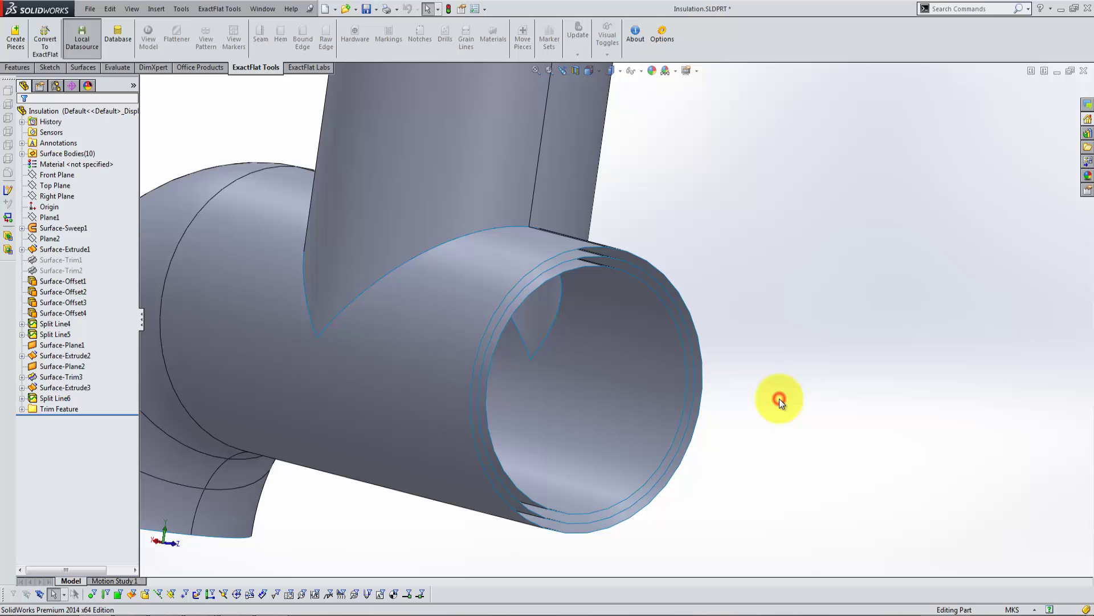
{"action": "left_click", "coordinate": [589, 71]}
Step: Create the first four pieces: left pipe, three-face elbow, vertical cylinder and horizontal pipe
{"action": "left_click", "coordinate": [646, 100]}
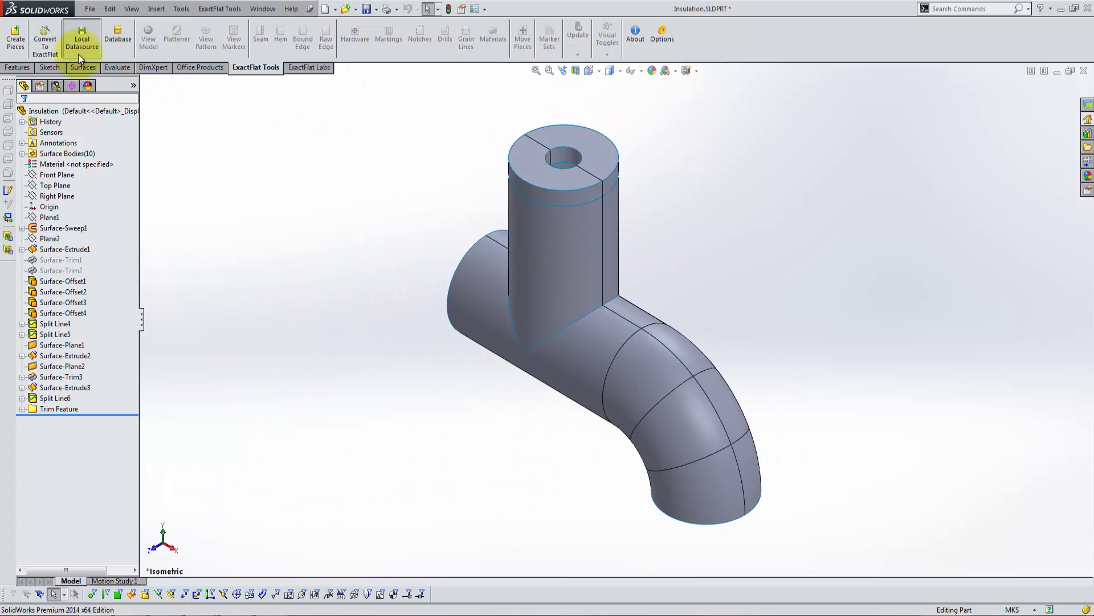
{"action": "left_click", "coordinate": [15, 32]}
{"action": "left_click", "coordinate": [466, 313]}
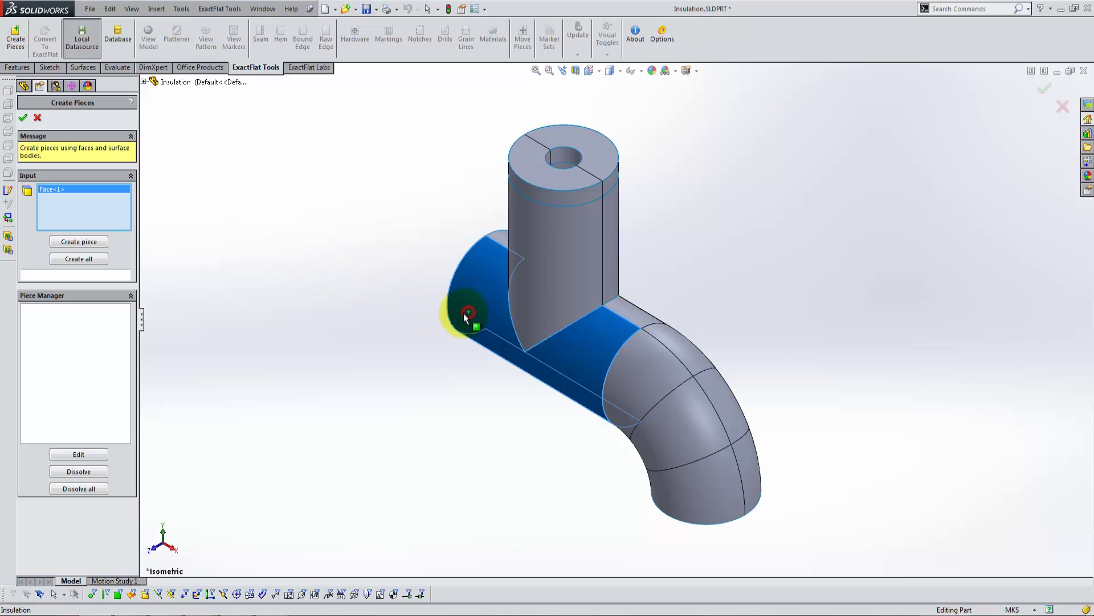
{"action": "left_click", "coordinate": [79, 241]}
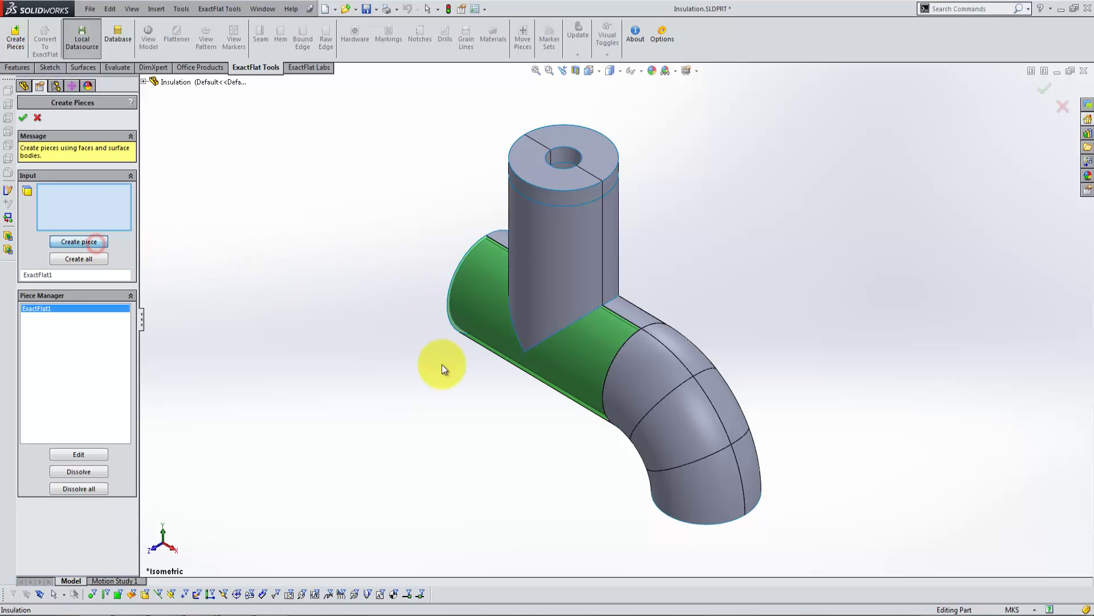
{"action": "left_click", "coordinate": [603, 391]}
{"action": "left_click", "coordinate": [667, 437]}
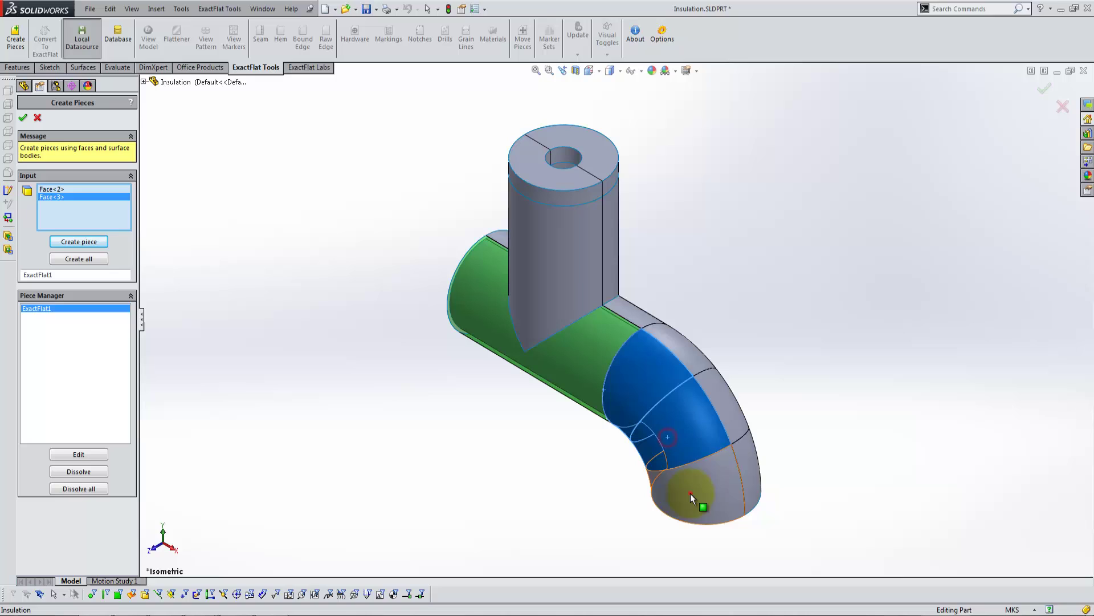
{"action": "left_click", "coordinate": [691, 491]}
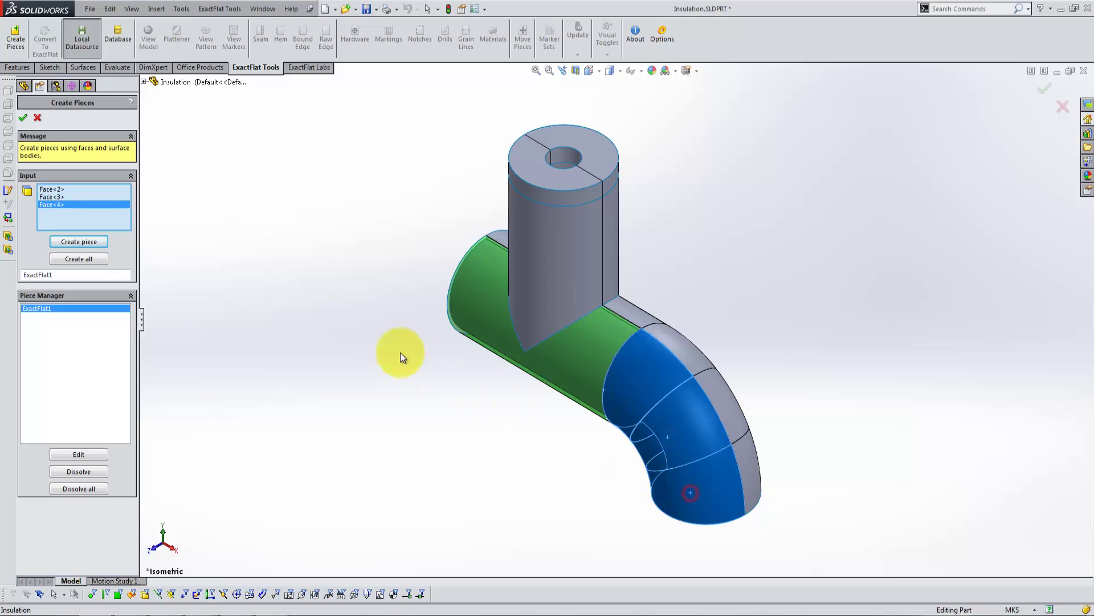
{"action": "left_click", "coordinate": [83, 242]}
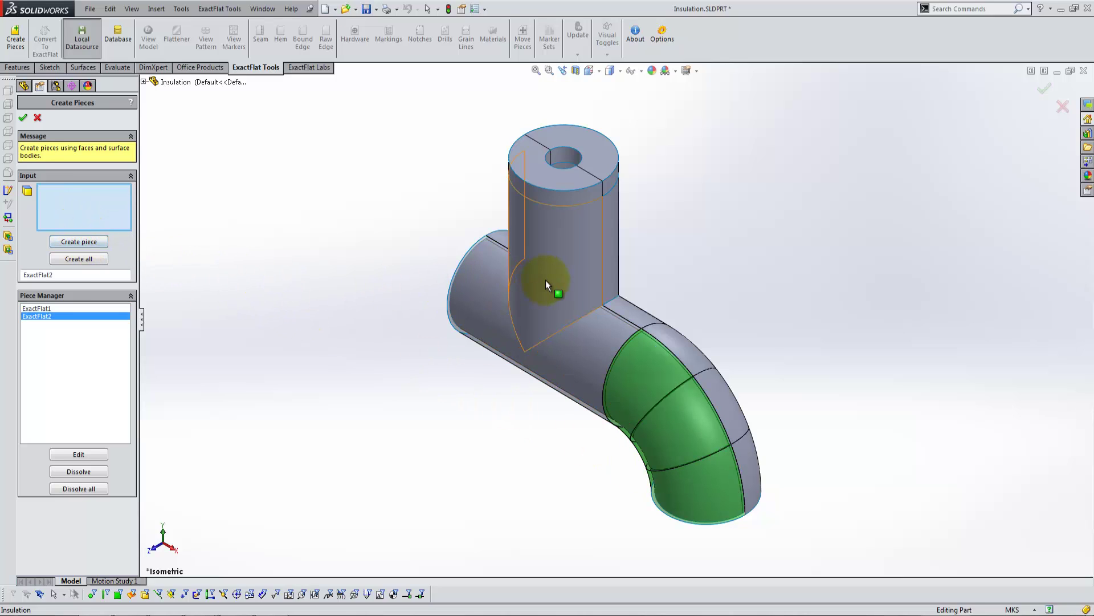
{"action": "left_click", "coordinate": [546, 279]}
{"action": "left_click", "coordinate": [79, 242]}
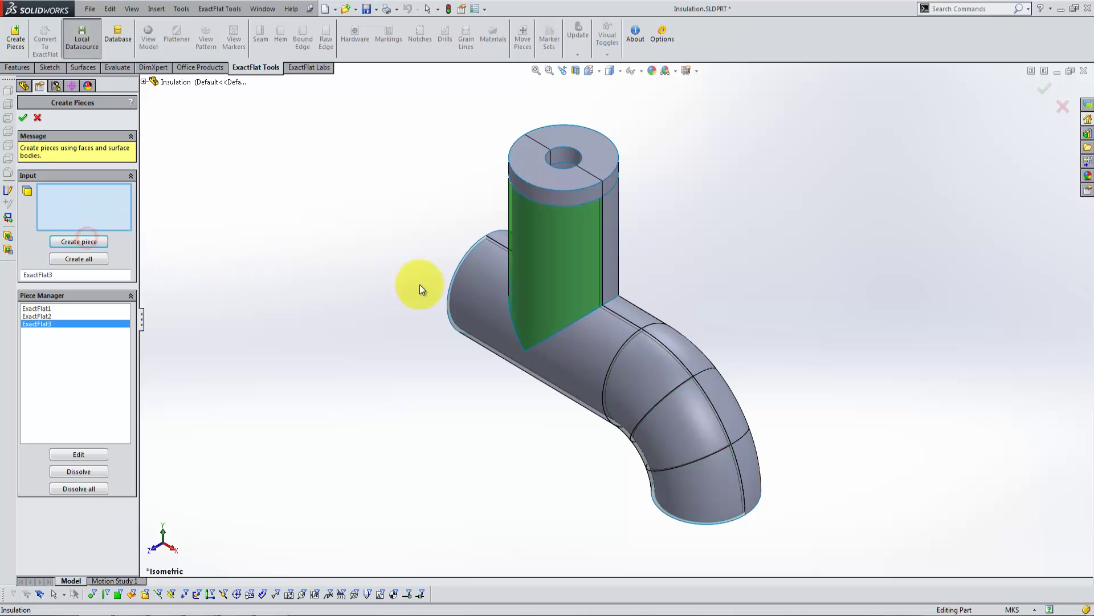
{"action": "left_click", "coordinate": [477, 292]}
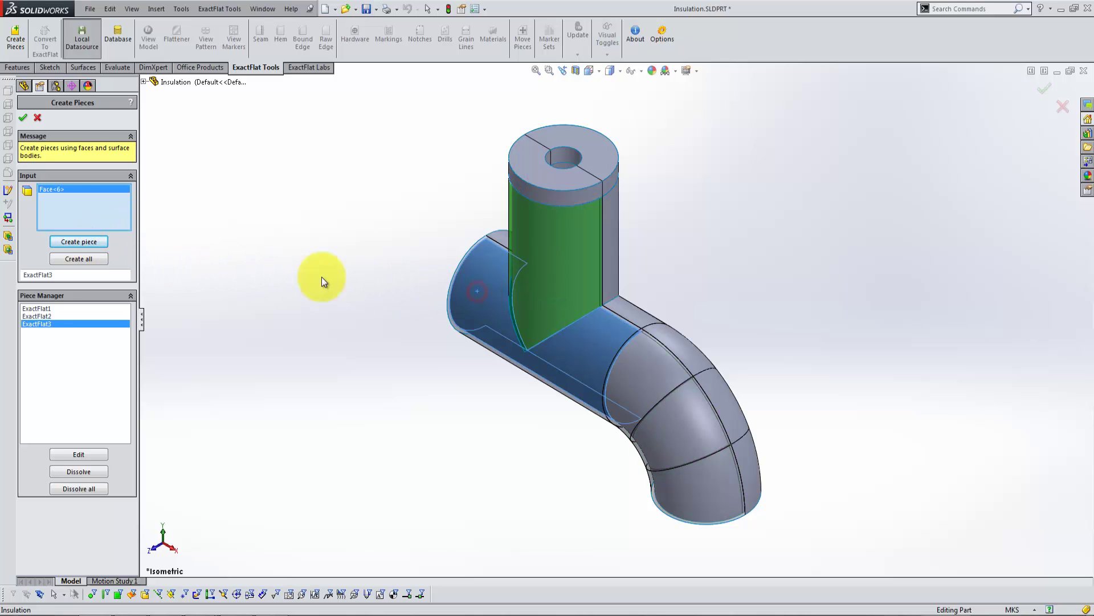
{"action": "left_click", "coordinate": [91, 242]}
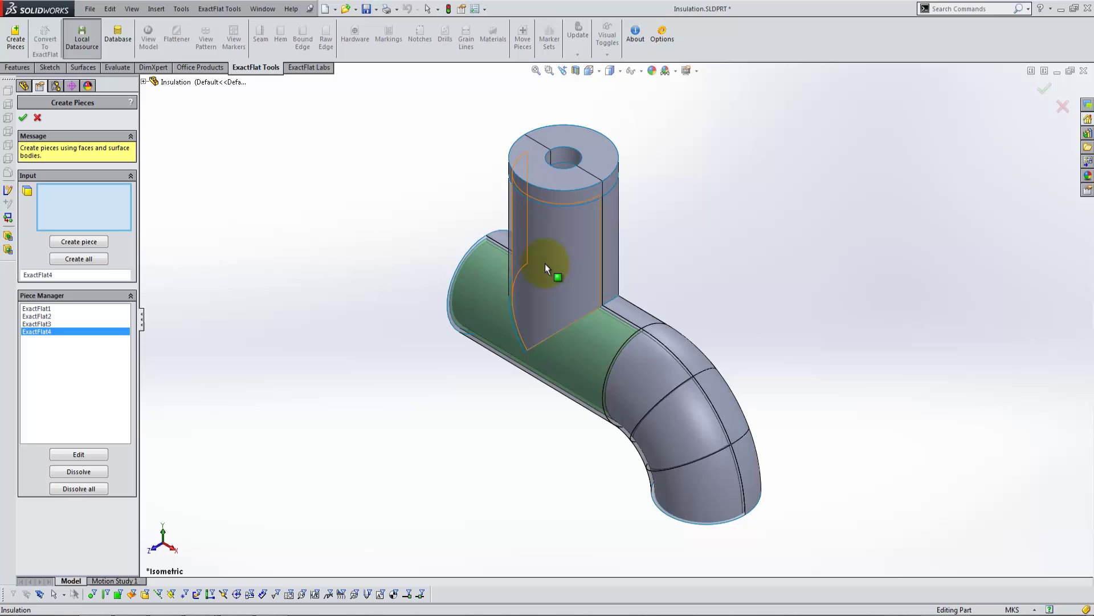
Step: Create pieces five to eight from the vertical cylinder and the upper, middle and bottom elbow faces
{"action": "left_click", "coordinate": [545, 264]}
{"action": "left_click", "coordinate": [79, 242]}
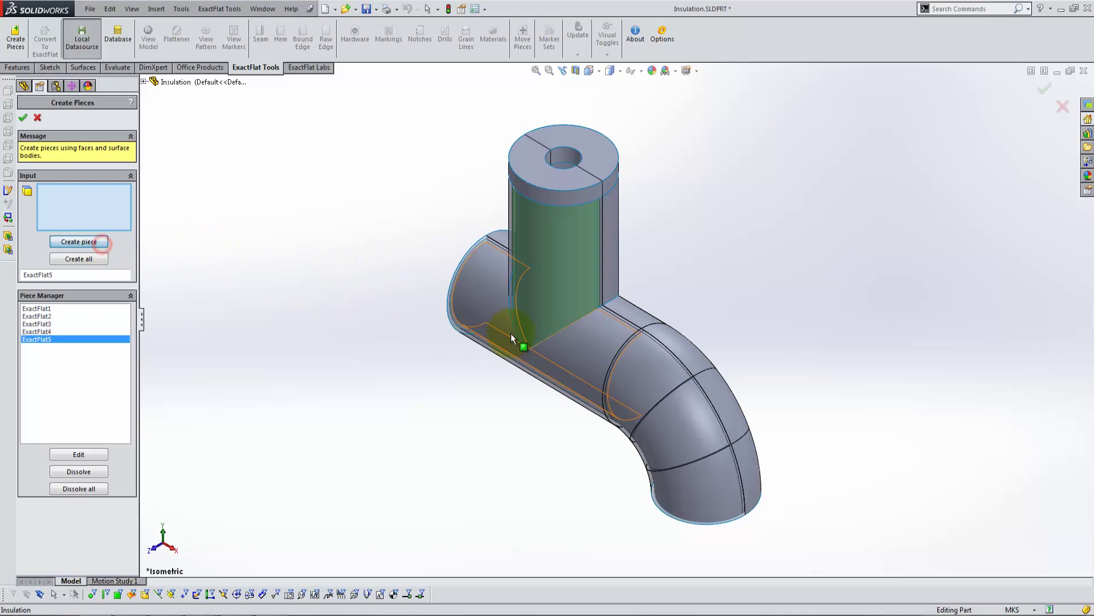
{"action": "left_click", "coordinate": [650, 352]}
{"action": "left_click", "coordinate": [77, 242]}
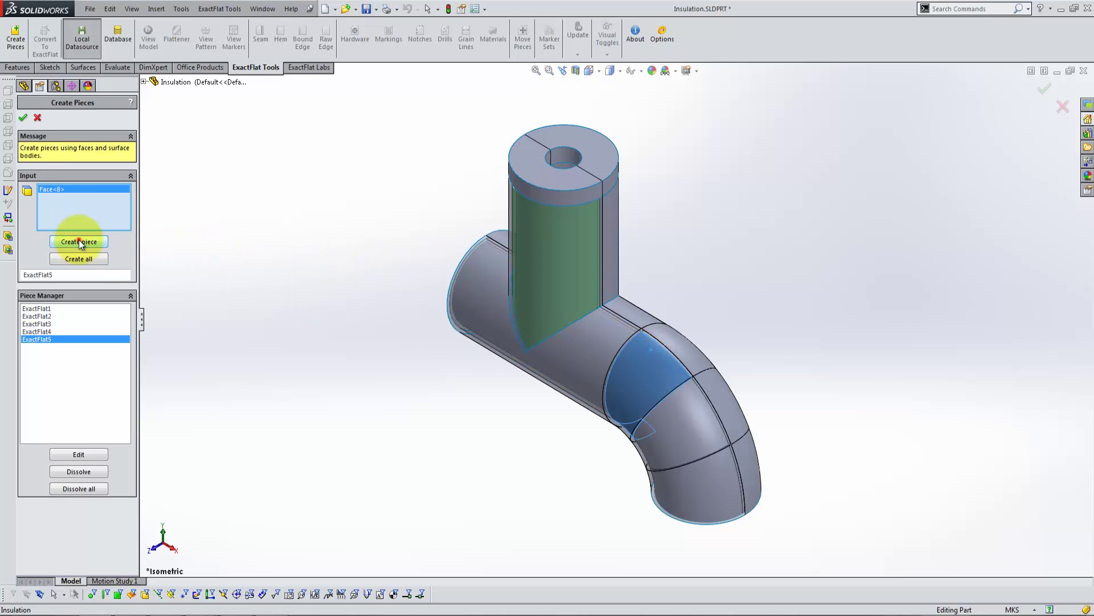
{"action": "left_click", "coordinate": [666, 402]}
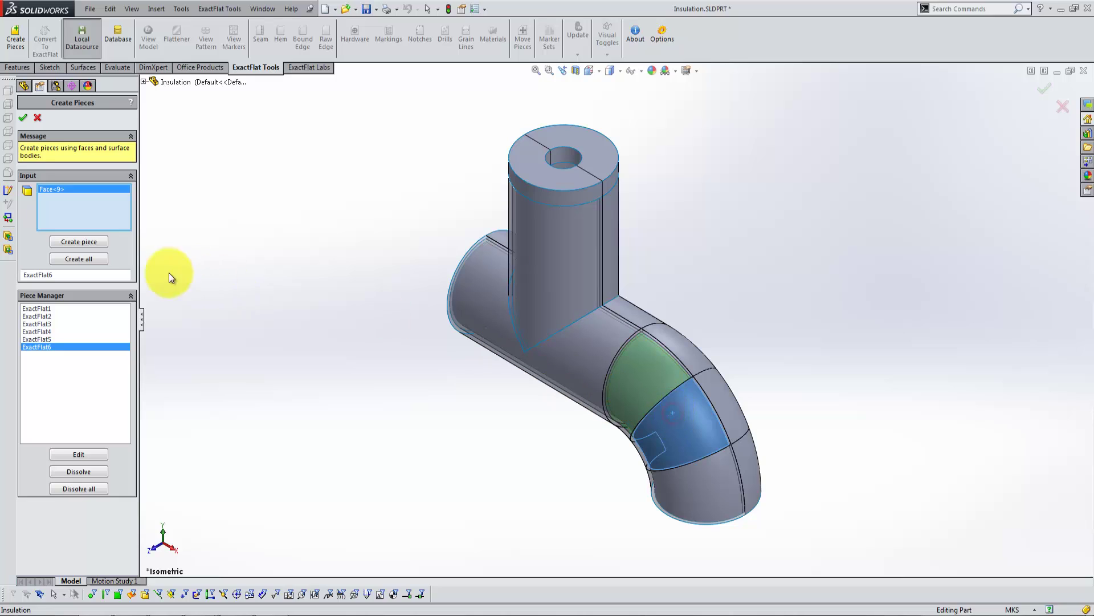
{"action": "left_click", "coordinate": [91, 243]}
{"action": "left_click", "coordinate": [700, 480]}
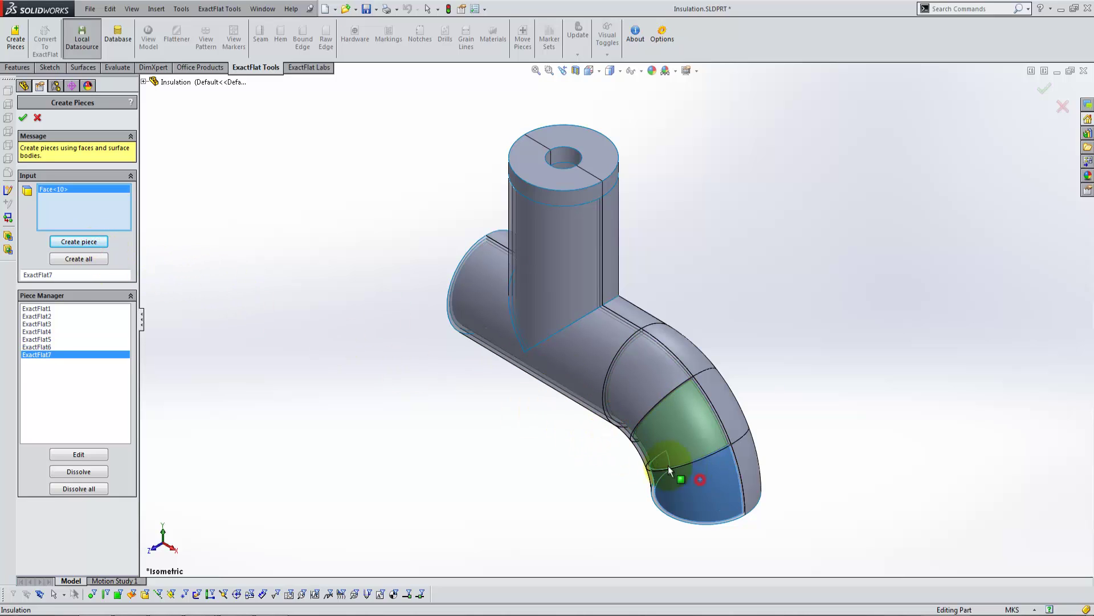
{"action": "left_click", "coordinate": [96, 243]}
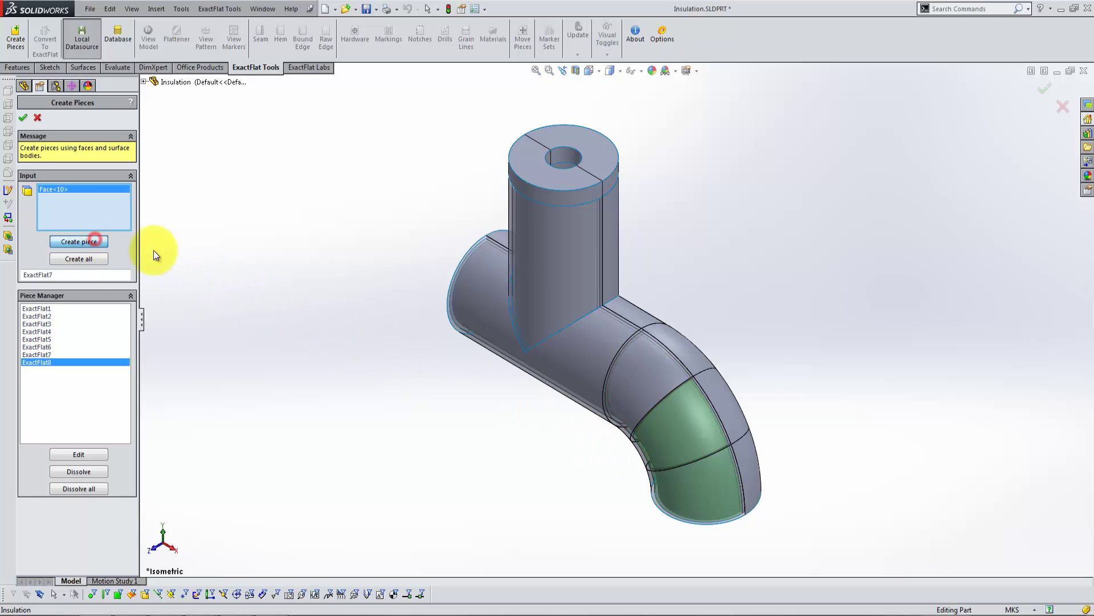
Step: Create the last three pieces from the tee's left pipe, vertical pipe and three elbow faces
{"action": "left_click", "coordinate": [470, 316]}
{"action": "left_click", "coordinate": [80, 241]}
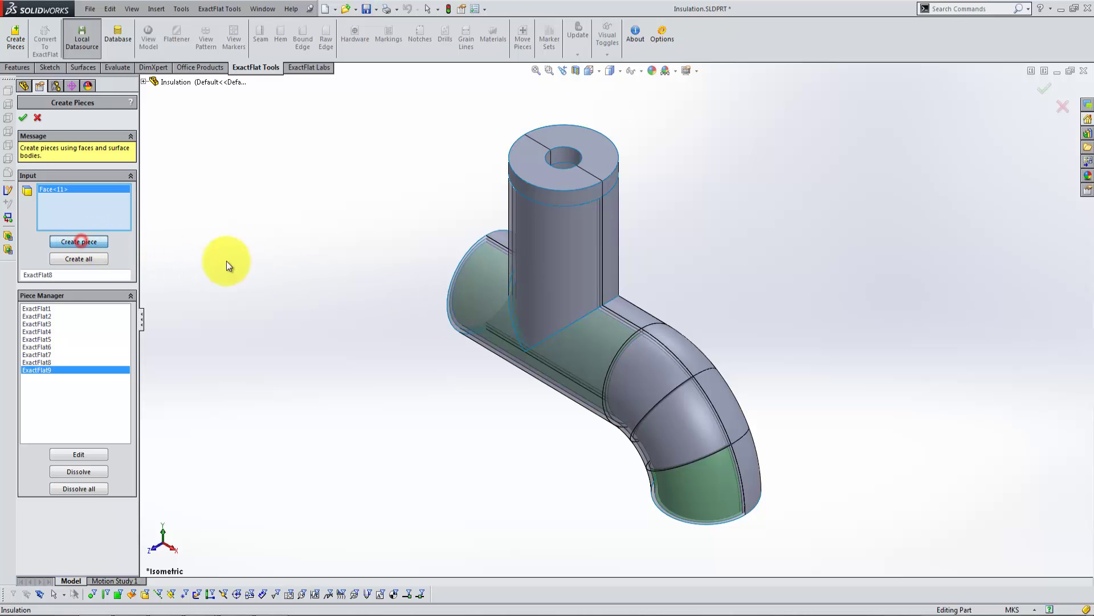
{"action": "left_click", "coordinate": [536, 276]}
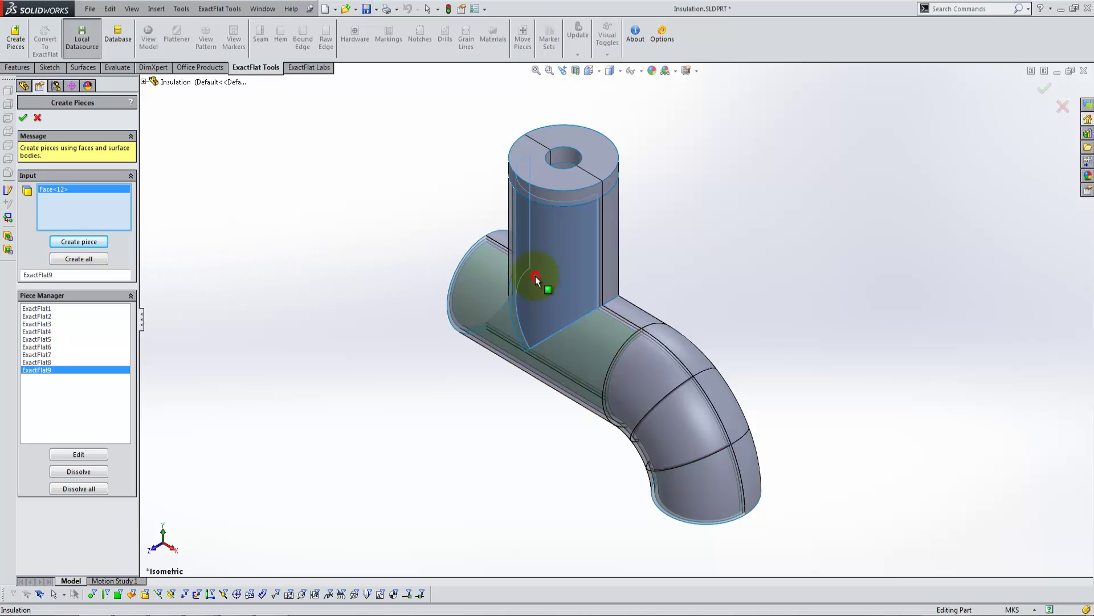
{"action": "left_click", "coordinate": [94, 242]}
{"action": "left_click", "coordinate": [661, 382]}
{"action": "left_click", "coordinate": [684, 436]}
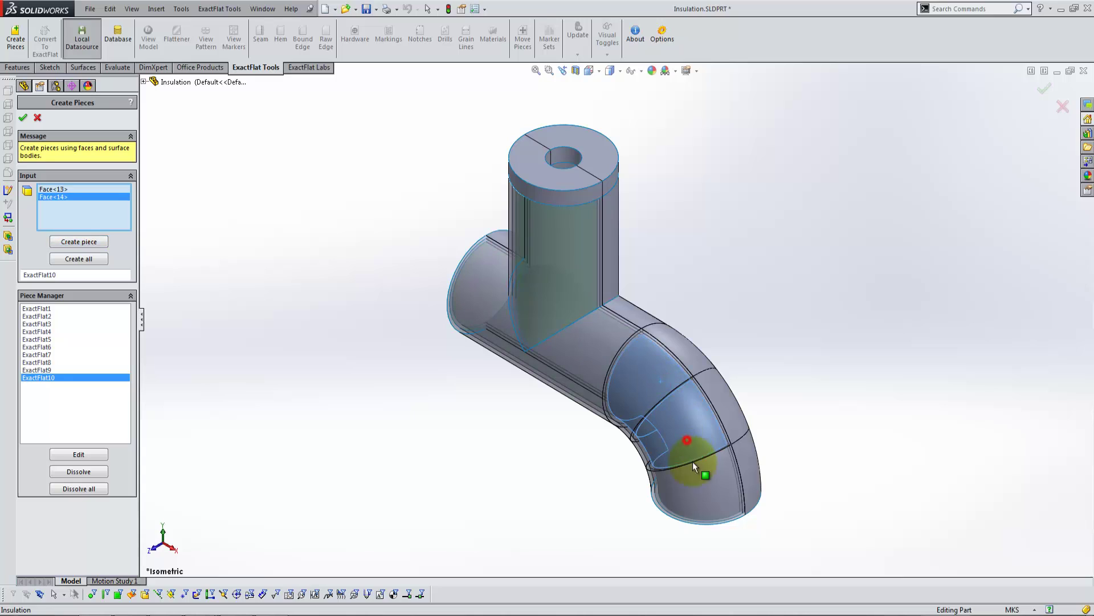
{"action": "left_click", "coordinate": [688, 482]}
{"action": "left_click", "coordinate": [88, 243]}
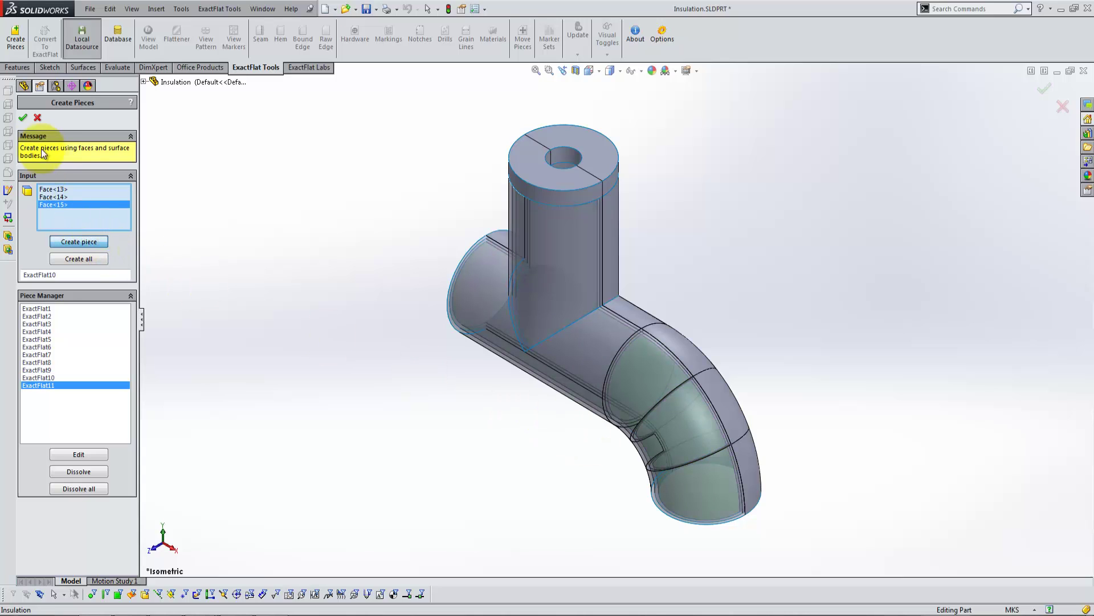
{"action": "left_click", "coordinate": [23, 118]}
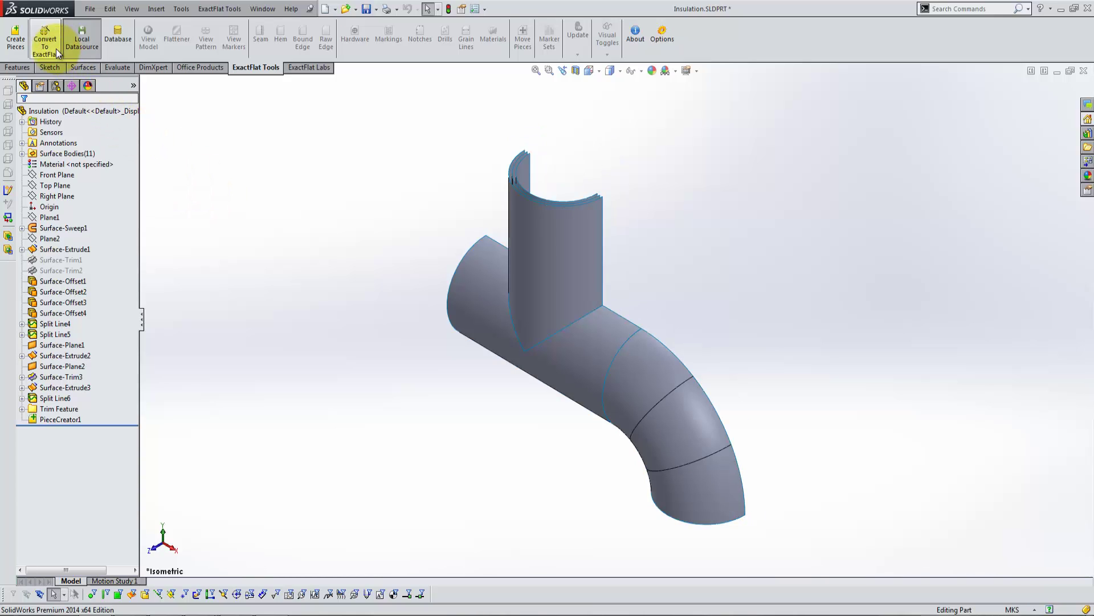
Step: Convert the eleven pieces to ExactFlat, opening them in the 3D to 2D Flattener
{"action": "left_click", "coordinate": [56, 49]}
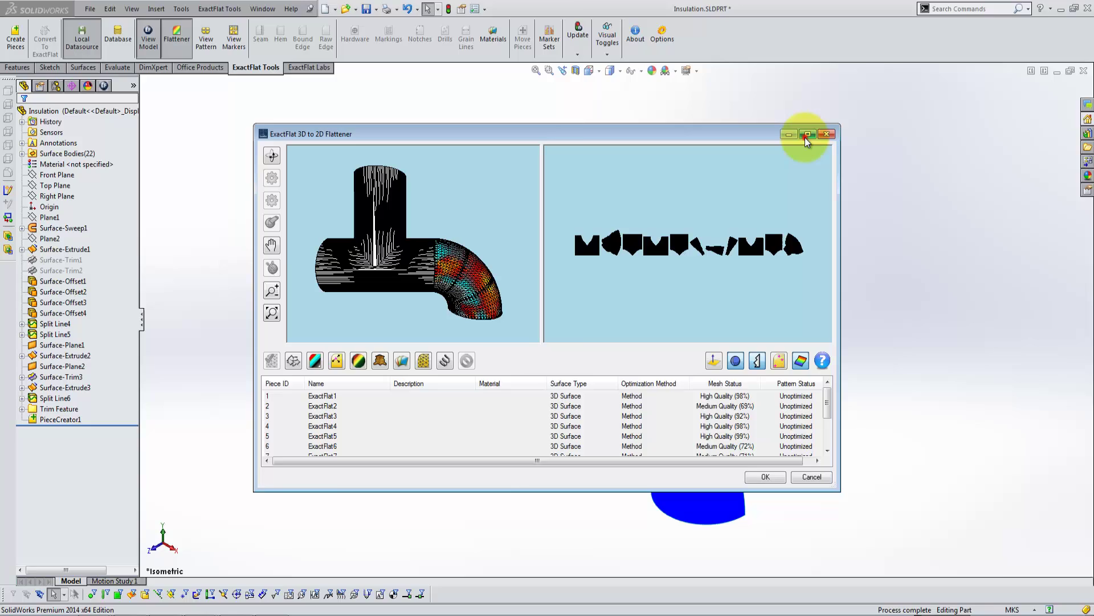
Step: Assign the Outer Layer material to pieces ExactFlat1–3
{"action": "left_click", "coordinate": [807, 135]}
{"action": "left_click_drag", "start_coordinate": [337, 262], "coordinate": [298, 276]}
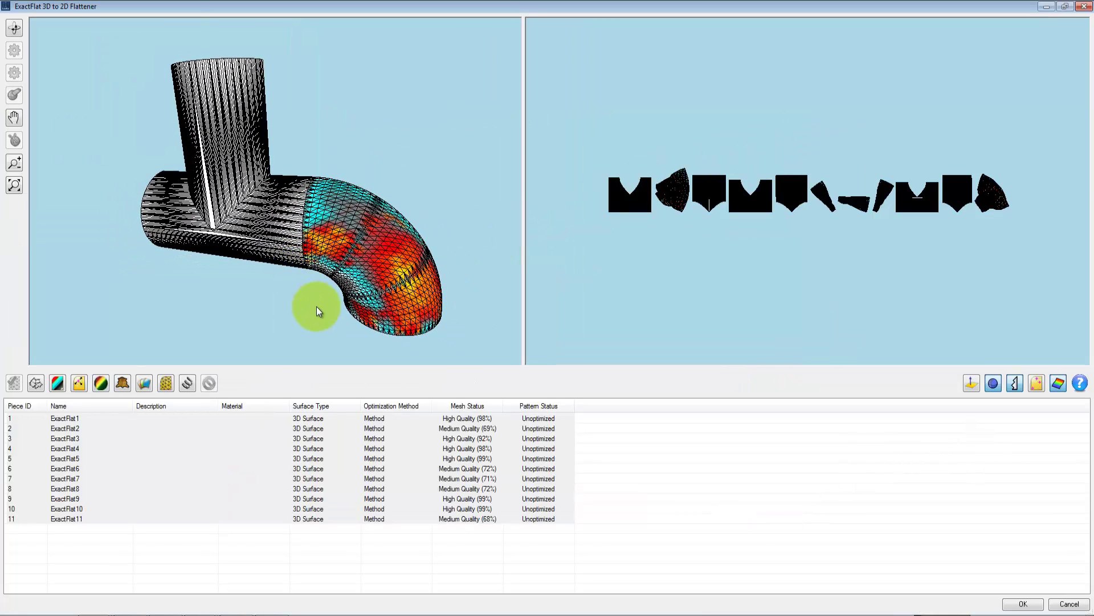
{"action": "left_click", "coordinate": [288, 419]}
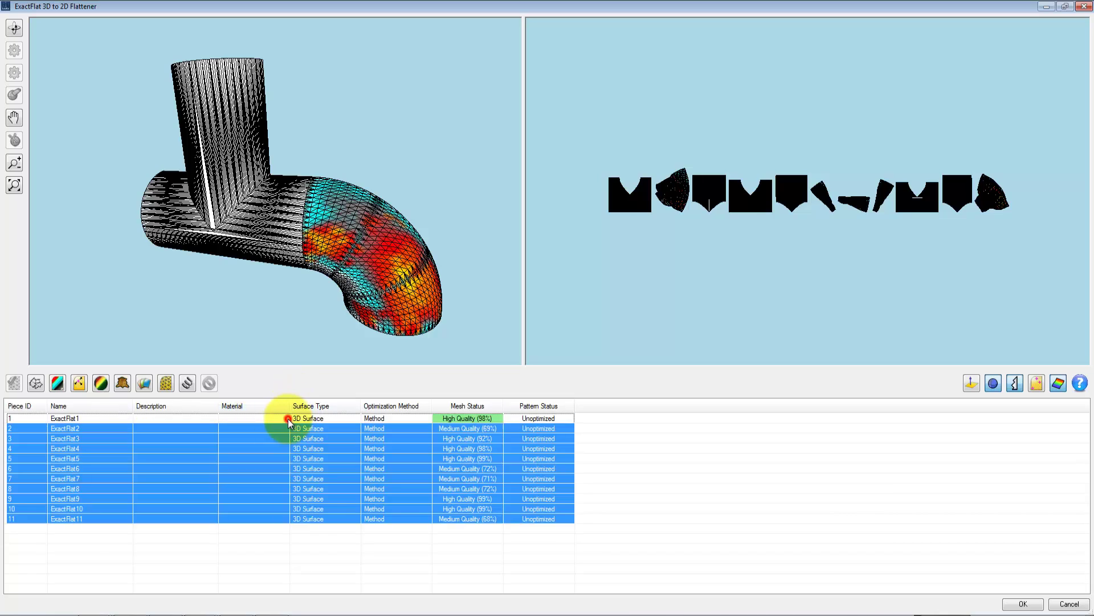
{"action": "left_click", "coordinate": [292, 418]}
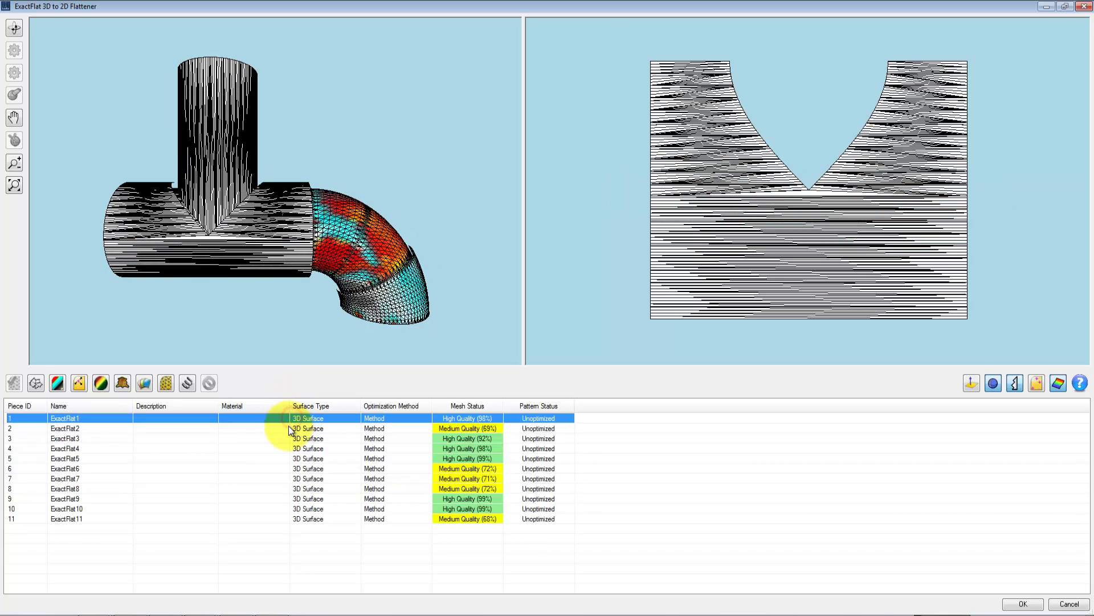
{"action": "left_click", "coordinate": [289, 428], "text": "ctrl"}
{"action": "left_click", "coordinate": [287, 438], "text": "ctrl"}
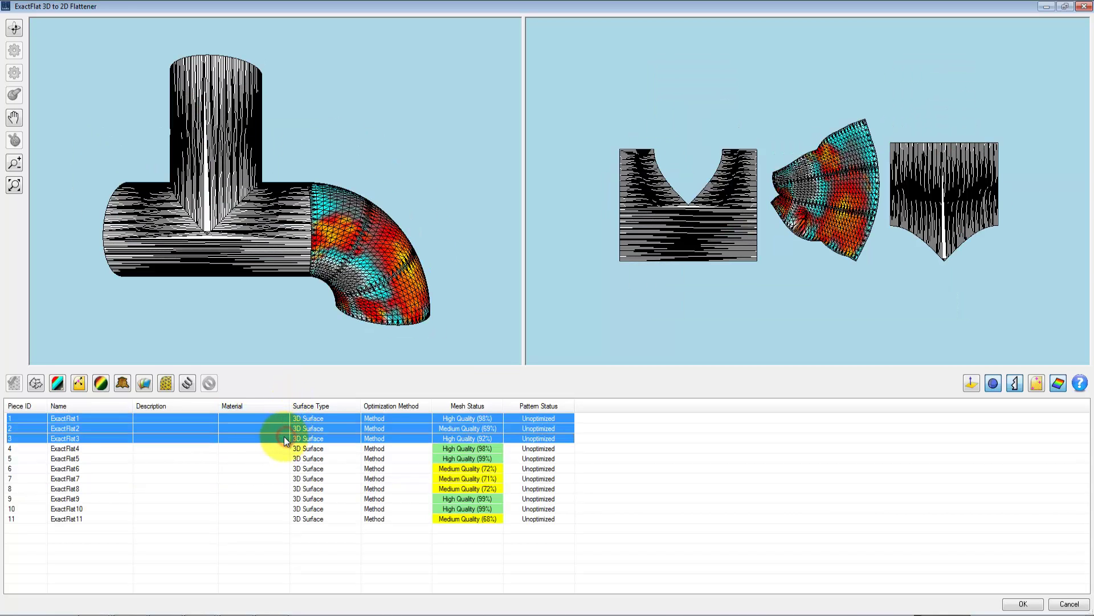
{"action": "left_click", "coordinate": [145, 383]}
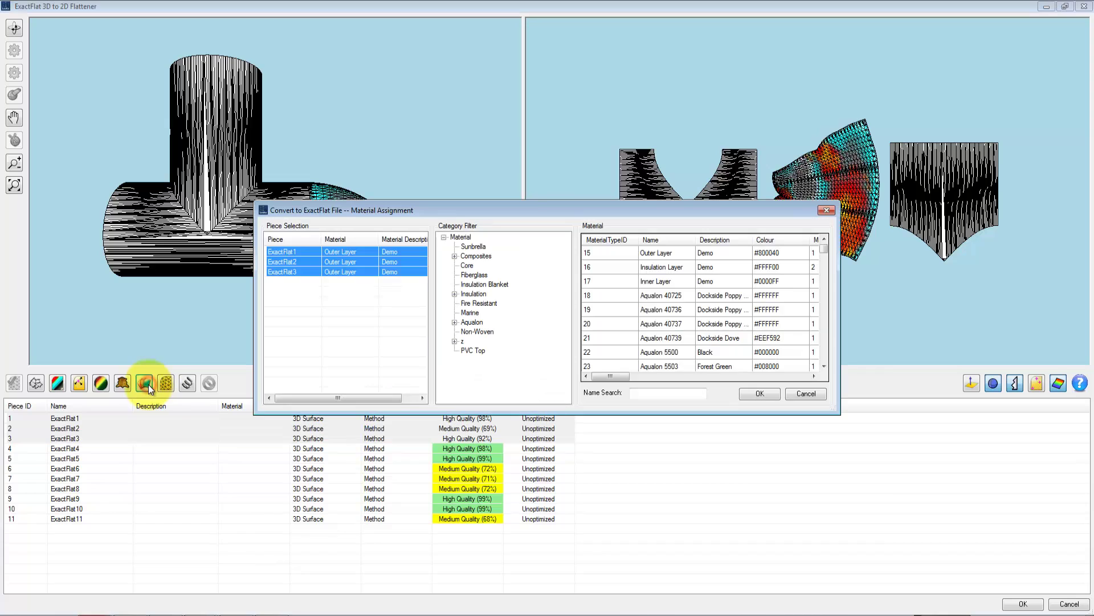
{"action": "left_click", "coordinate": [660, 254]}
{"action": "left_click", "coordinate": [760, 393]}
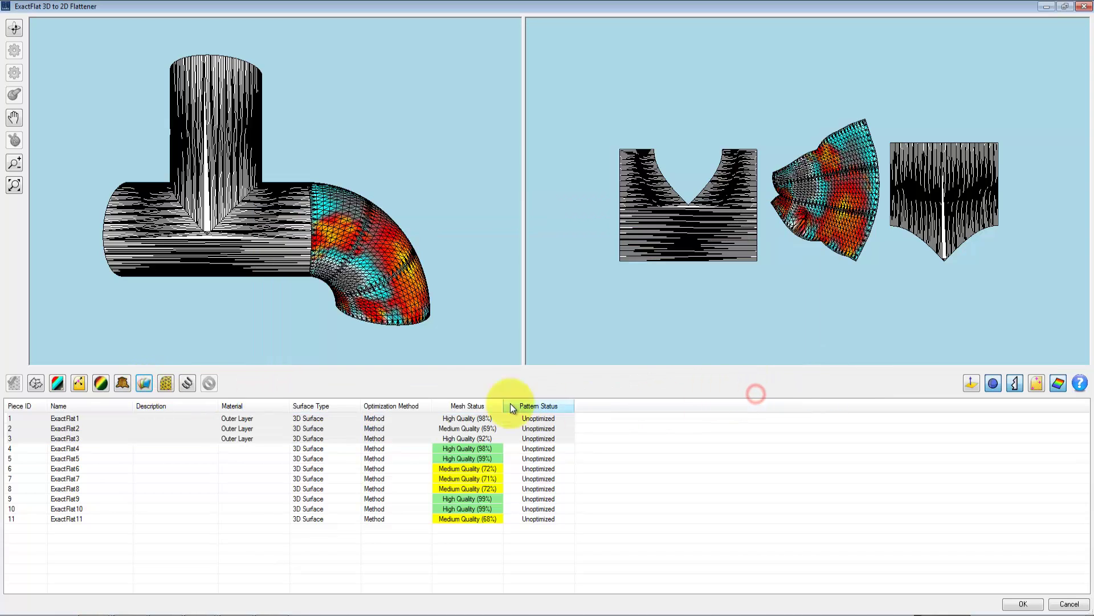
Step: Assign the Insulation Layer material to pieces 4–8
{"action": "left_click", "coordinate": [307, 450]}
{"action": "left_click_drag", "start_coordinate": [307, 451], "coordinate": [313, 484]}
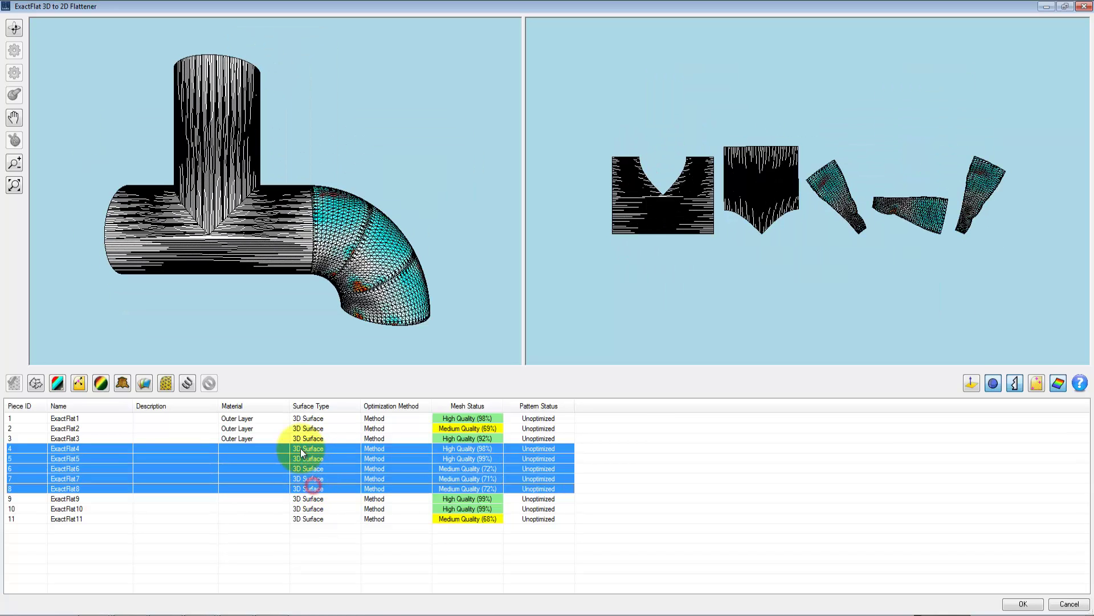
{"action": "left_click", "coordinate": [145, 383]}
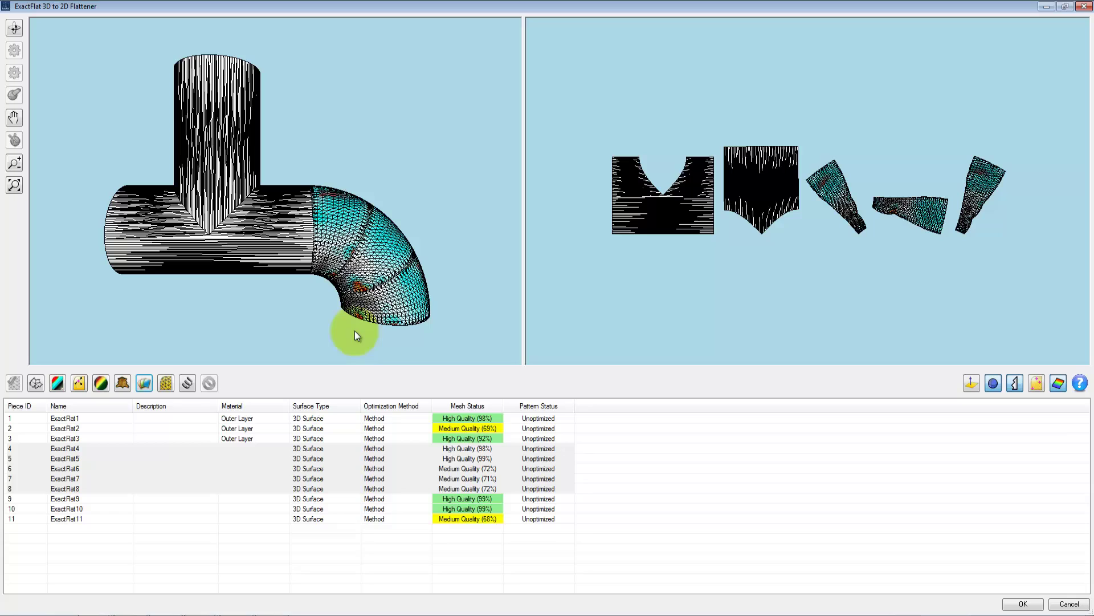
{"action": "left_click", "coordinate": [145, 383]}
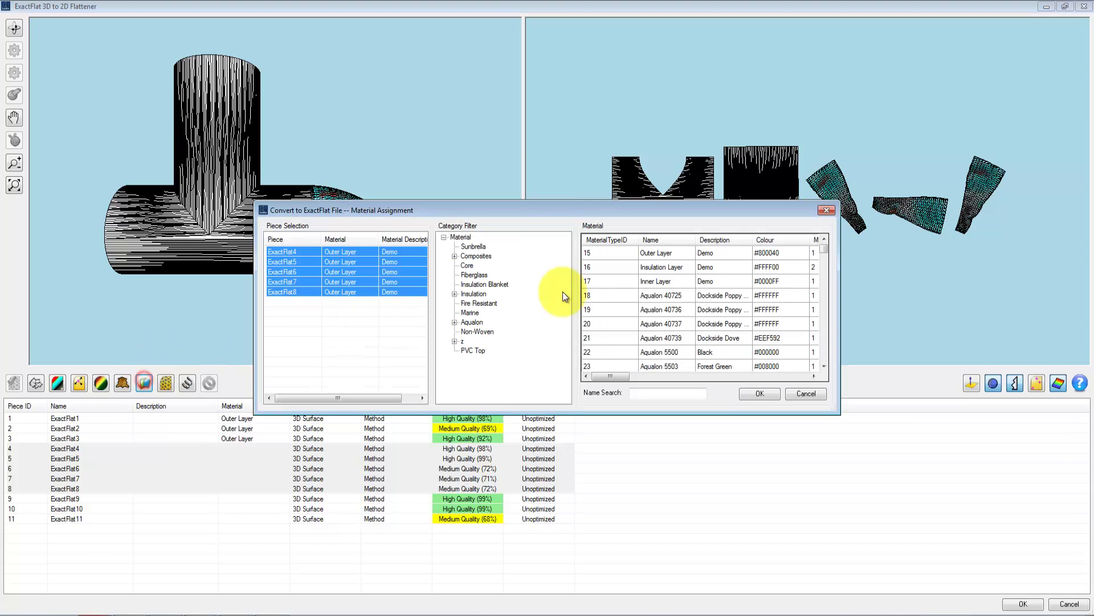
{"action": "left_click", "coordinate": [662, 268]}
Step: Assign the Inner Layer material to pieces 9–11
{"action": "left_click", "coordinate": [754, 392]}
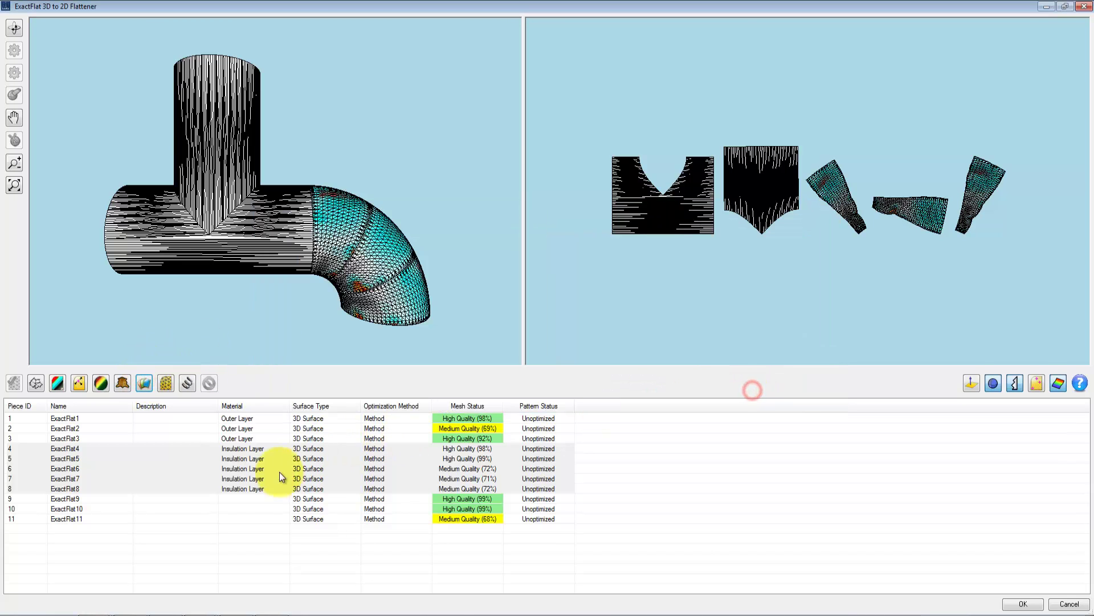
{"action": "left_click", "coordinate": [253, 502]}
{"action": "left_click", "coordinate": [257, 508], "text": "ctrl"}
{"action": "left_click", "coordinate": [261, 519], "text": "ctrl"}
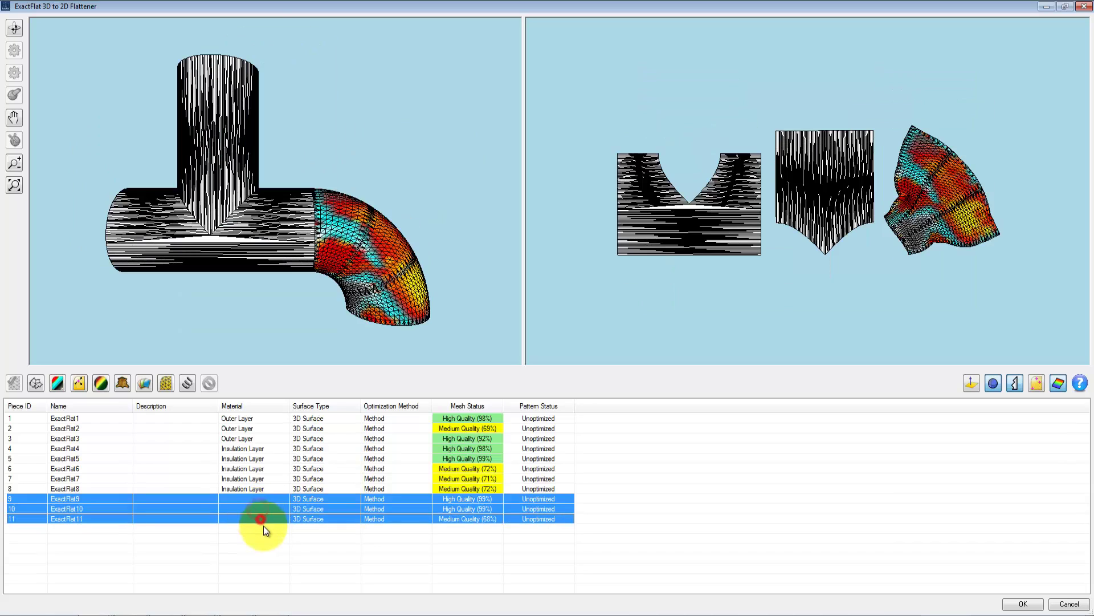
{"action": "left_click", "coordinate": [144, 383]}
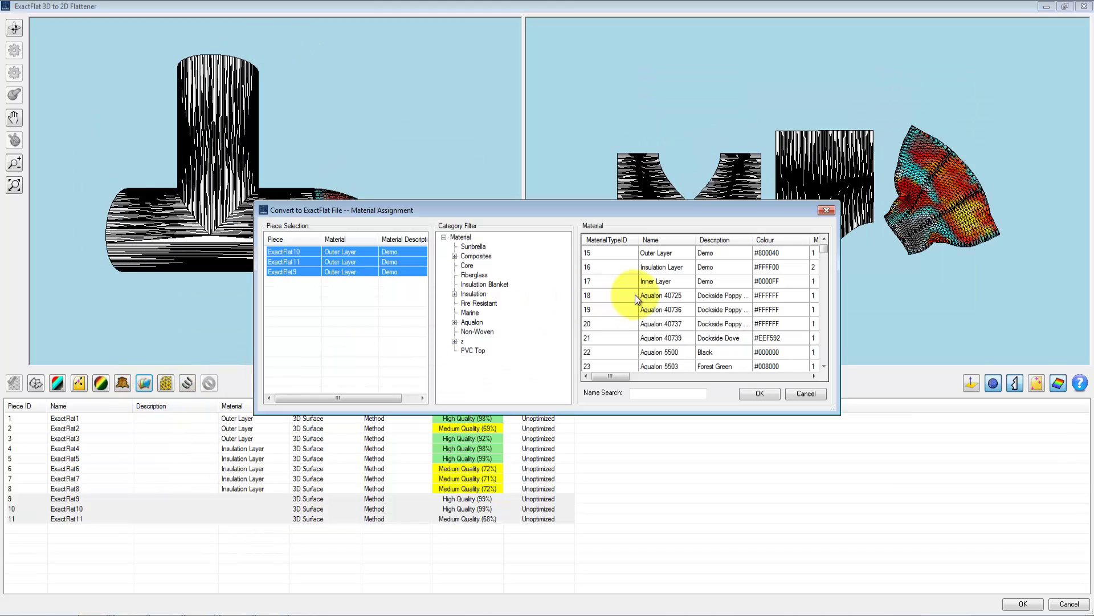
{"action": "left_click", "coordinate": [665, 282]}
{"action": "left_click", "coordinate": [755, 394]}
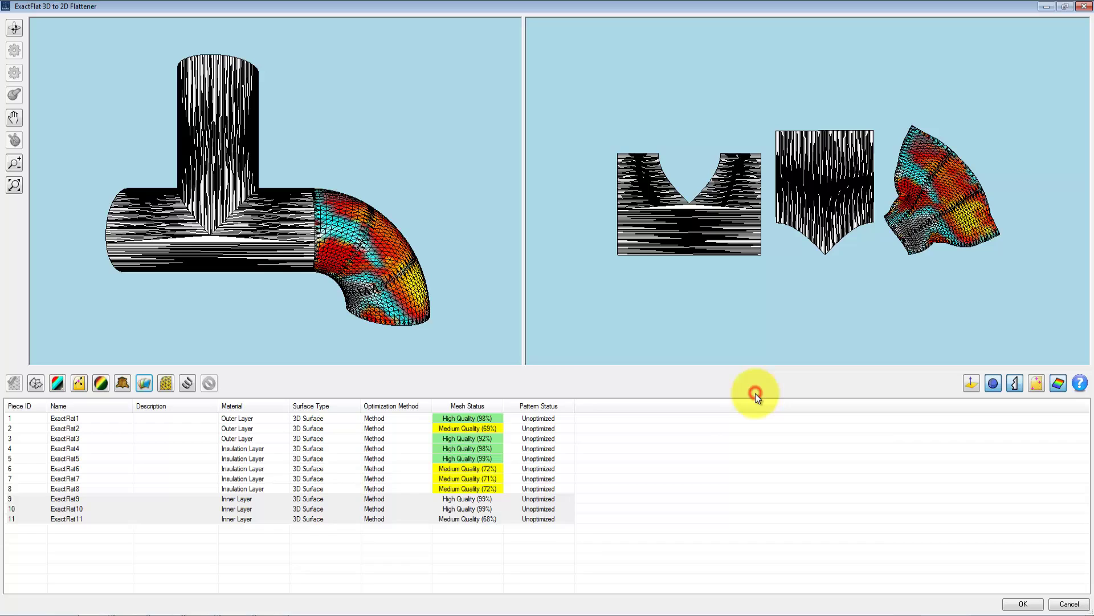
Step: Remesh all eleven pieces until Mesh Status reads Remeshing Complete (100%)
{"action": "left_click_drag", "start_coordinate": [502, 550], "coordinate": [433, 402]}
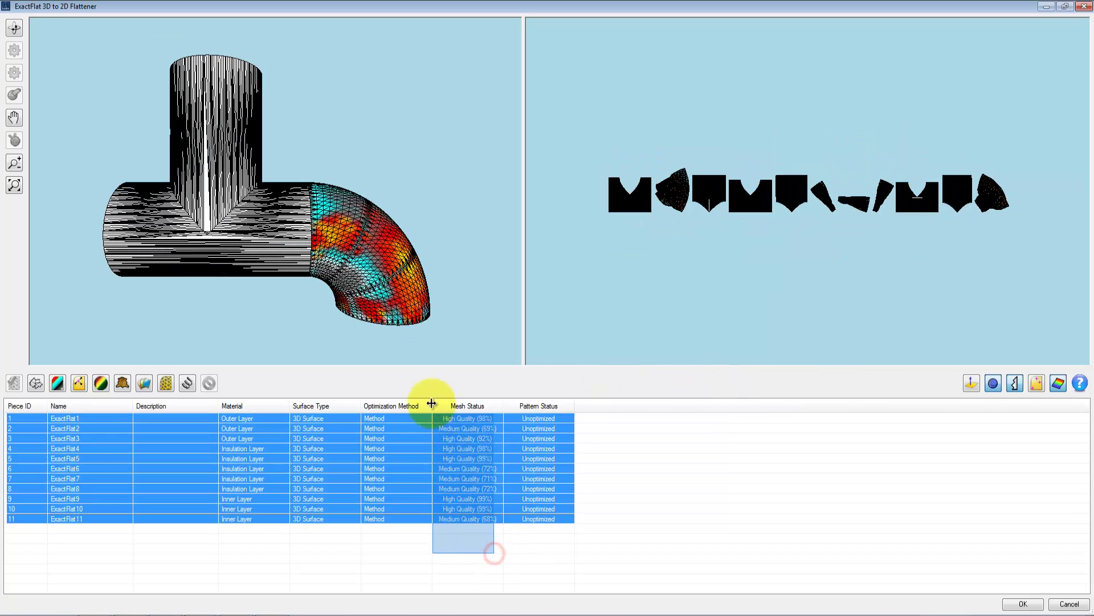
{"action": "left_click", "coordinate": [165, 383]}
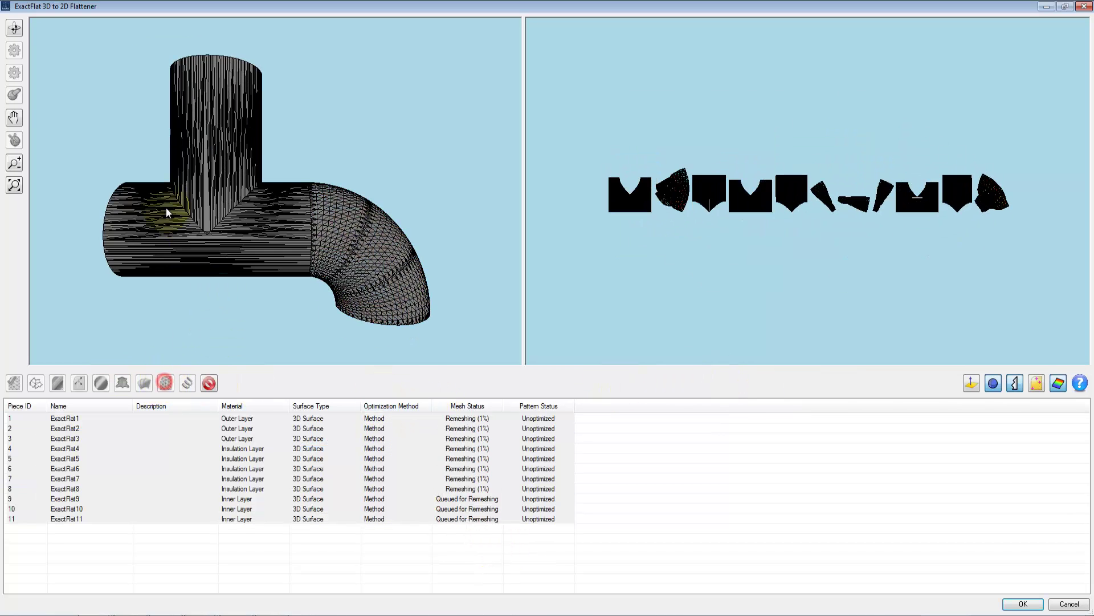
{"action": "left_click", "coordinate": [14, 27]}
{"action": "left_click_drag", "start_coordinate": [151, 104], "coordinate": [105, 122]}
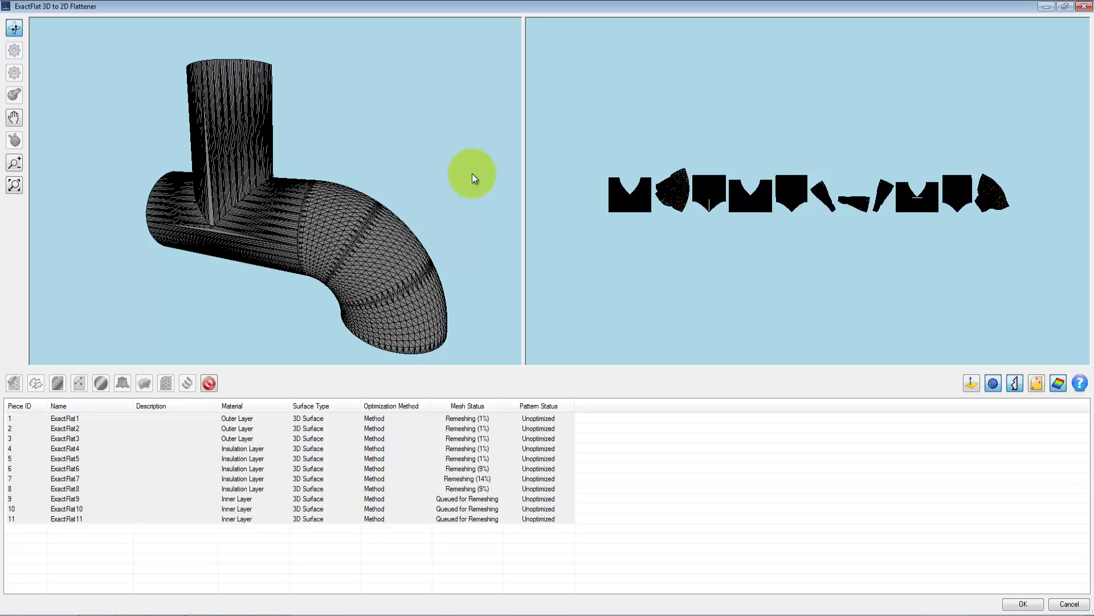
{"action": "left_click_drag", "start_coordinate": [504, 401], "coordinate": [522, 401]}
{"action": "key", "text": "ctrl+a"}
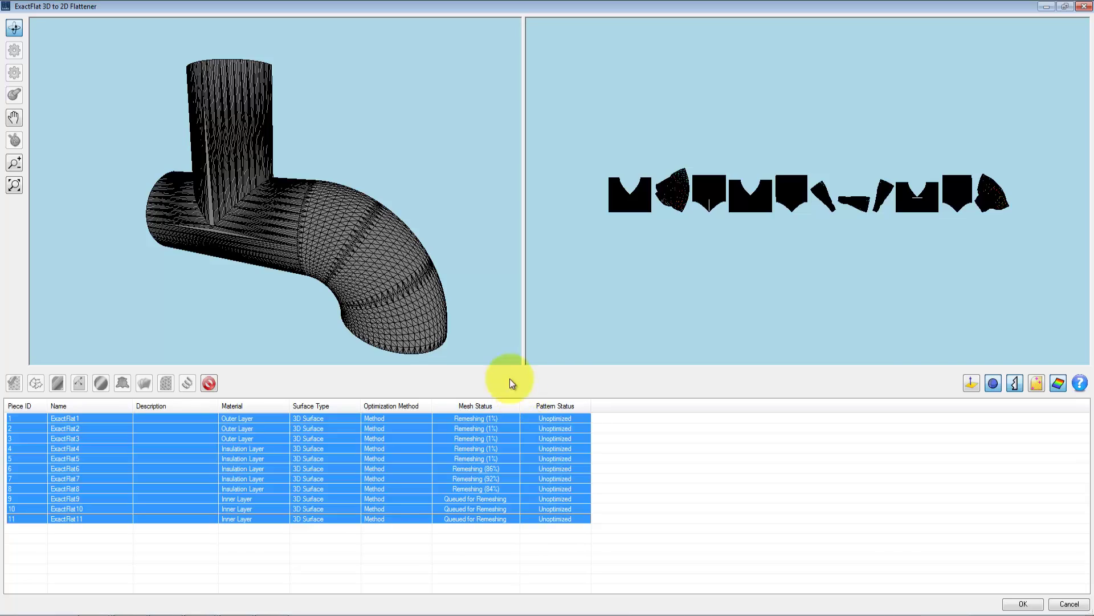
{"action": "left_click", "coordinate": [489, 331]}
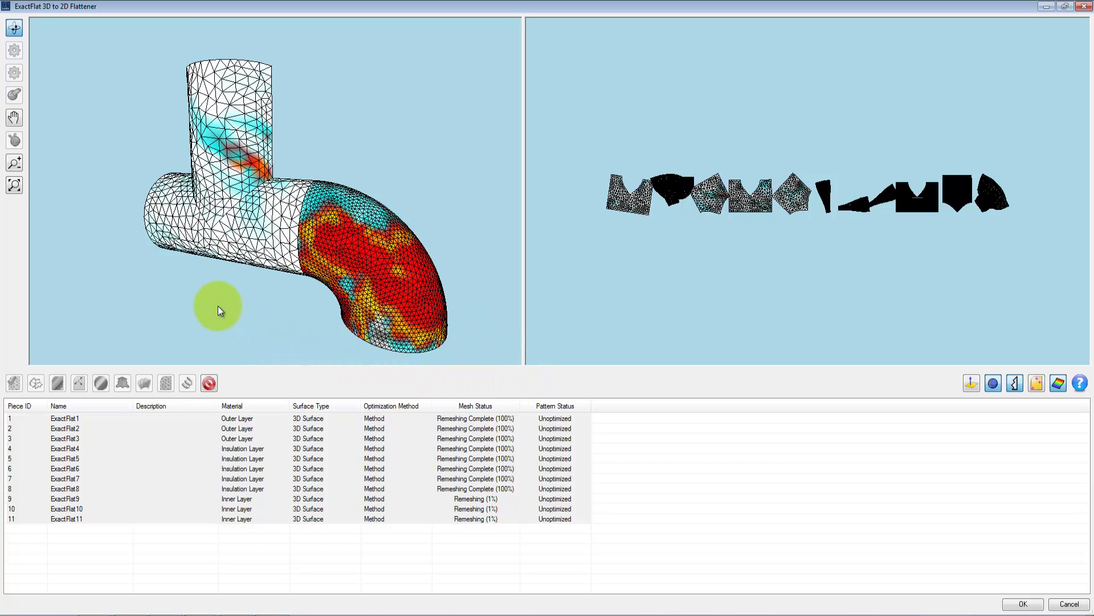
{"action": "left_click_drag", "start_coordinate": [218, 305], "coordinate": [231, 289]}
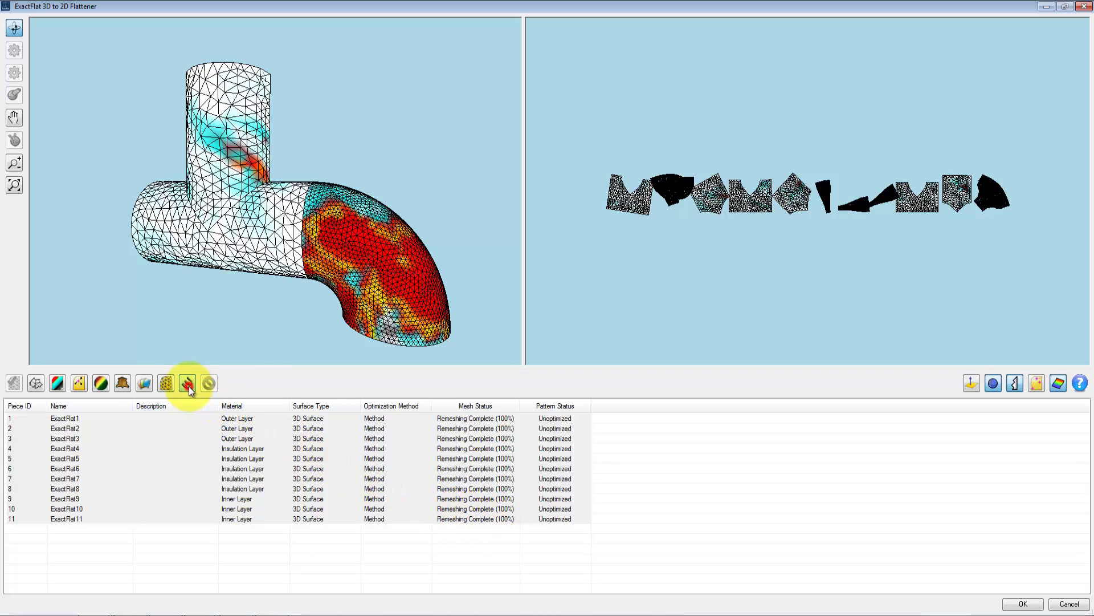
Step: Optimize all patterns to Optimization Complete (100%), inspect the elbow mesh, and accept the results
{"action": "left_click", "coordinate": [188, 383]}
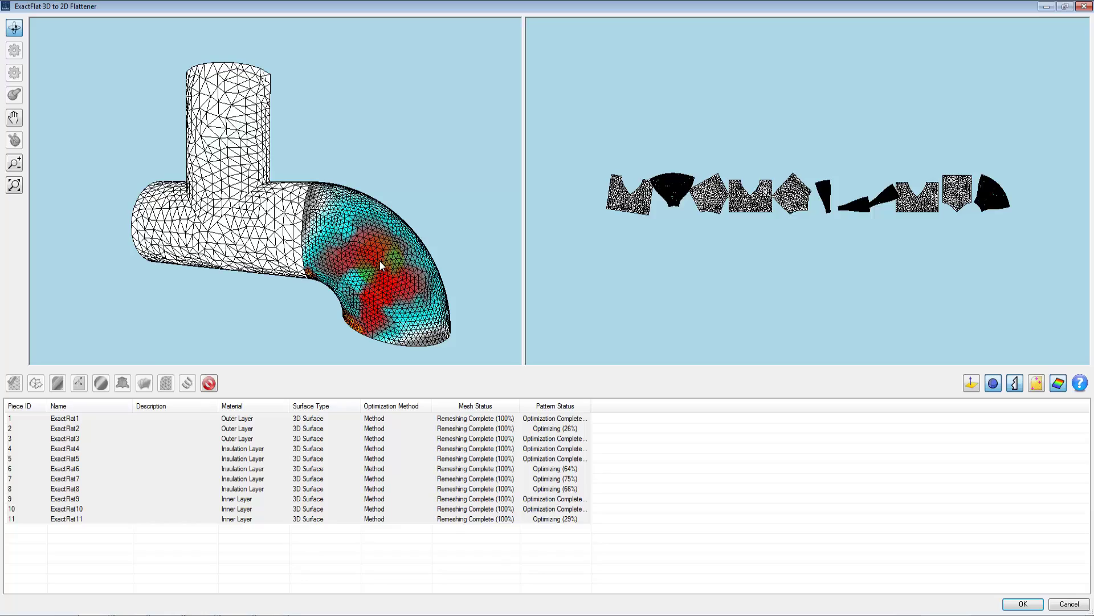
{"action": "left_click", "coordinate": [344, 316]}
{"action": "left_click", "coordinate": [367, 282]}
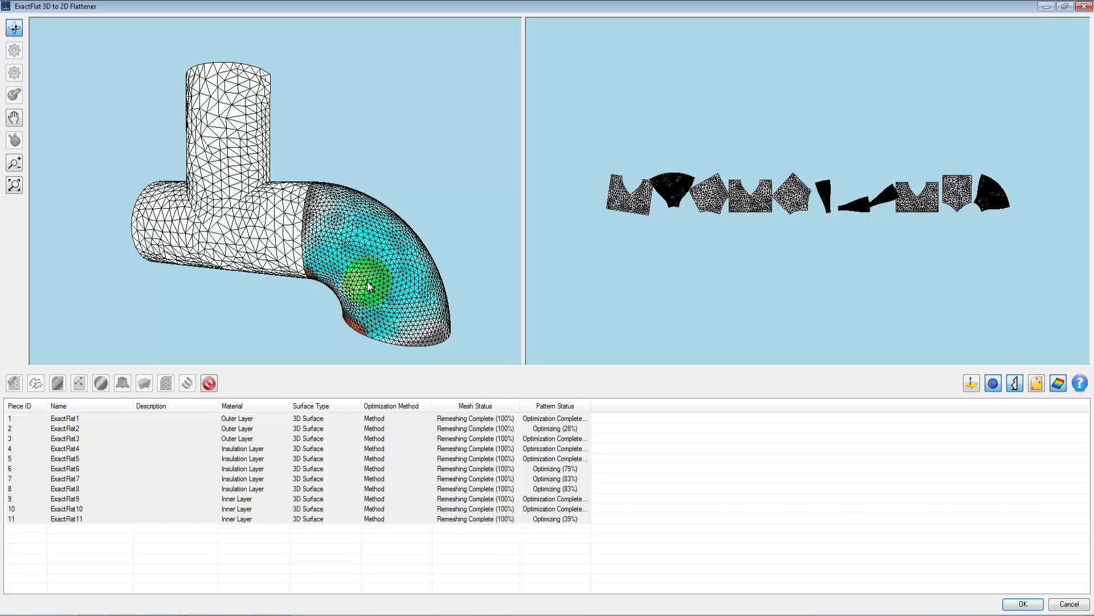
{"action": "left_click_drag", "start_coordinate": [336, 308], "coordinate": [411, 252]}
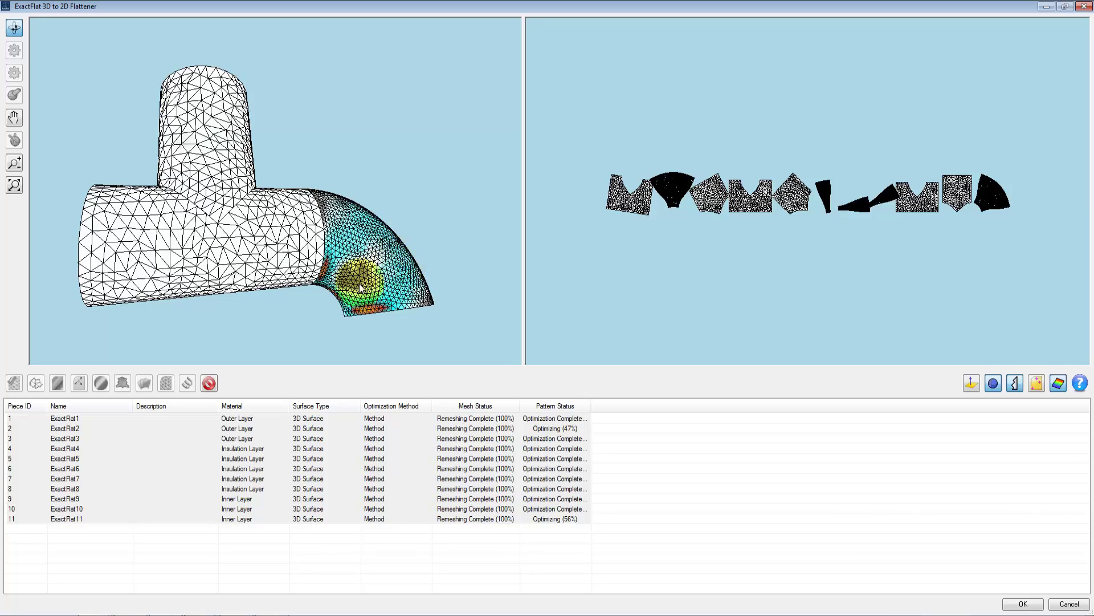
{"action": "left_click_drag", "start_coordinate": [361, 291], "coordinate": [350, 330]}
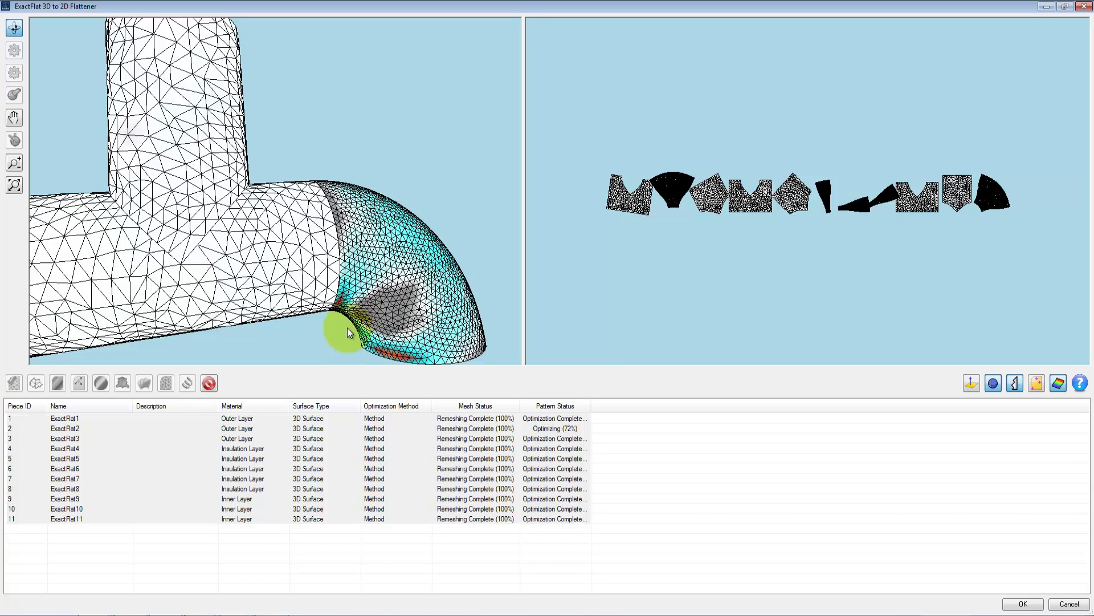
{"action": "mouse_move", "coordinate": [347, 327]}
{"action": "left_mouse_down"}
{"action": "mouse_move", "coordinate": [349, 298]}
{"action": "mouse_move", "coordinate": [302, 306]}
{"action": "mouse_move", "coordinate": [320, 321]}
{"action": "mouse_move", "coordinate": [334, 312]}
{"action": "left_mouse_up"}
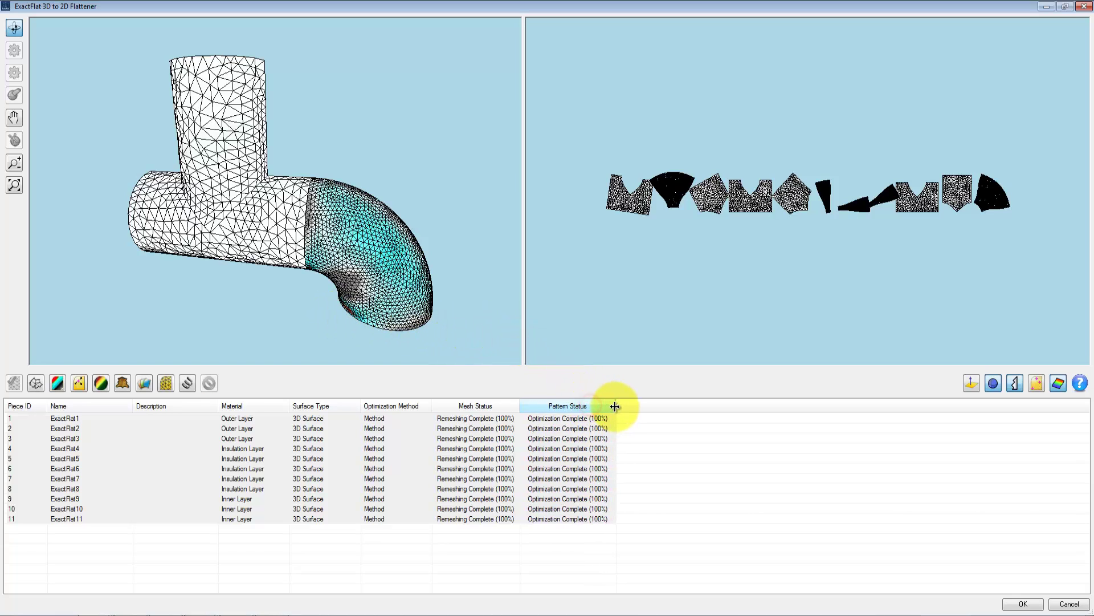
{"action": "left_click", "coordinate": [1026, 605]}
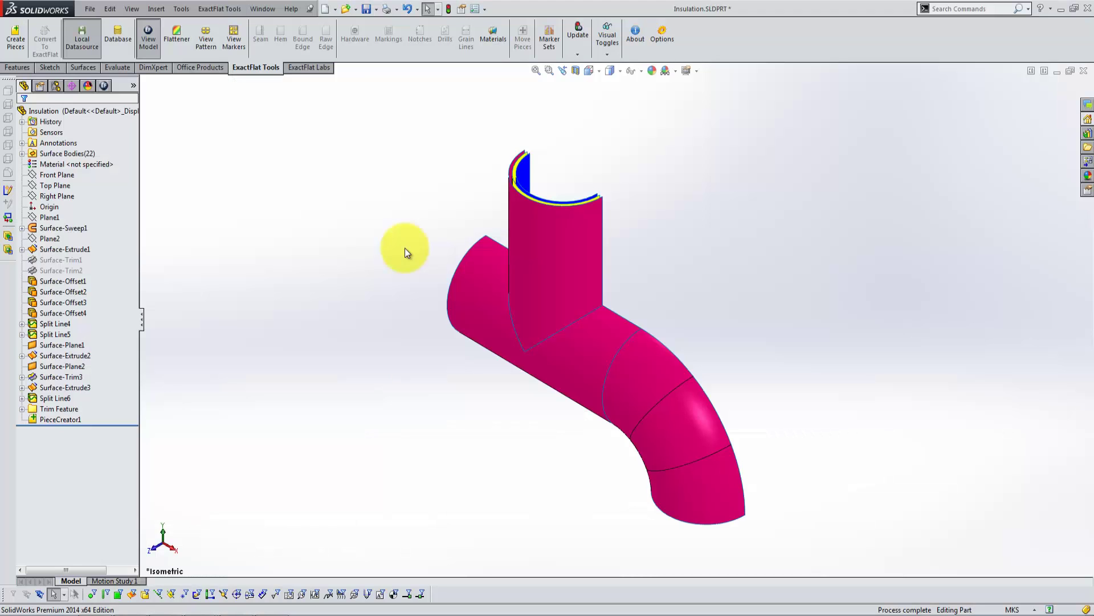
Step: Display the flat pattern and run Update Pattern to rebuild all eleven pieces
{"action": "left_click", "coordinate": [209, 49]}
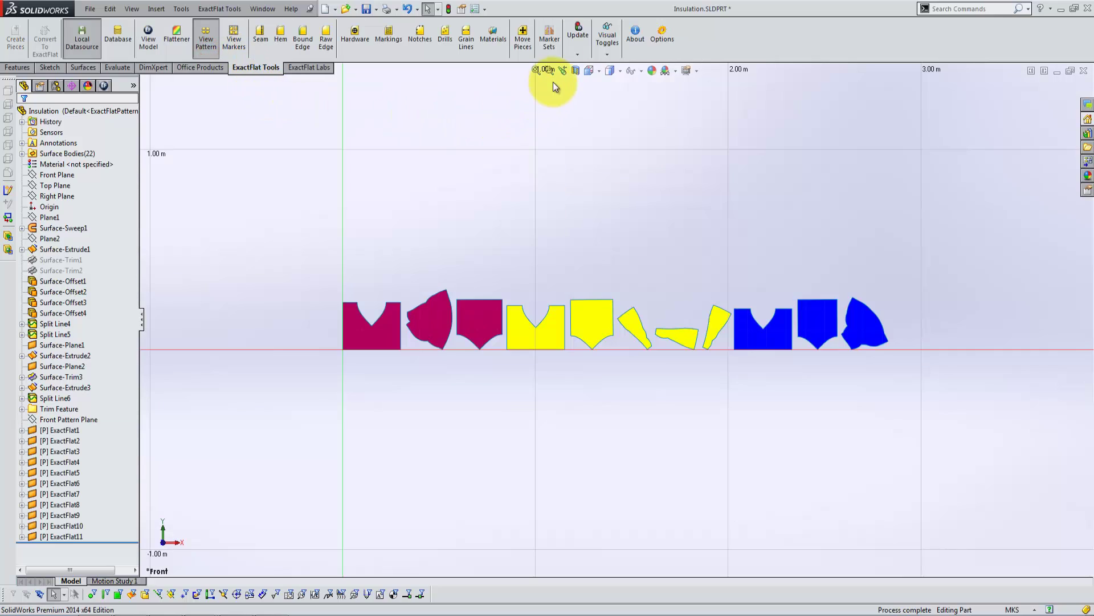
{"action": "left_click", "coordinate": [577, 54]}
{"action": "left_click", "coordinate": [588, 67]}
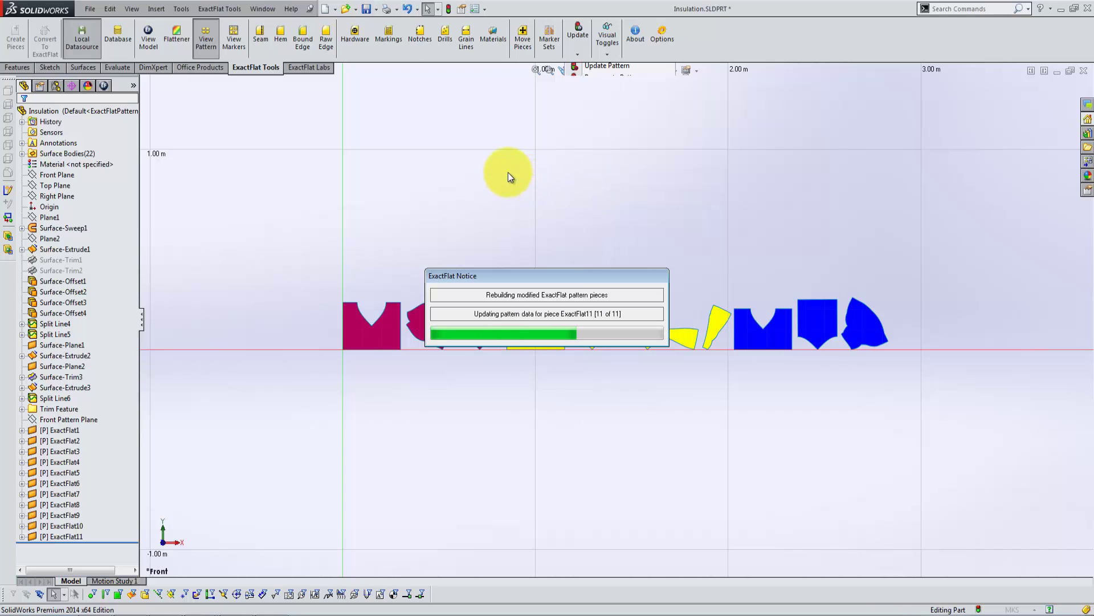
Step: Straighten the yellow V piece upright and move it below the magenta row
{"action": "left_click", "coordinate": [520, 45]}
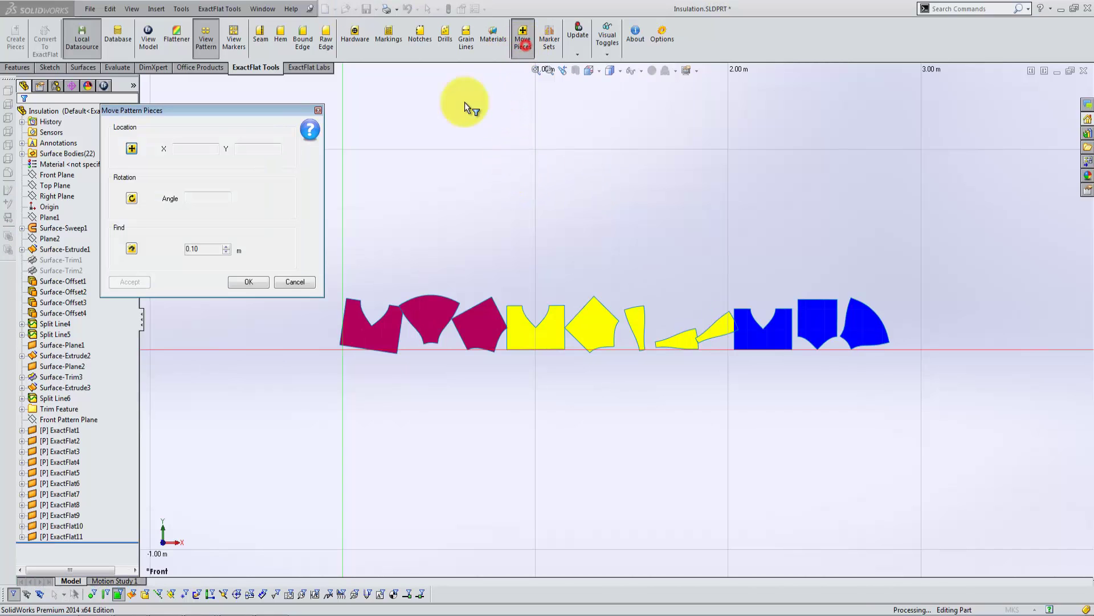
{"action": "scroll", "coordinate": [324, 369], "scroll_direction": "down", "scroll_amount": 2}
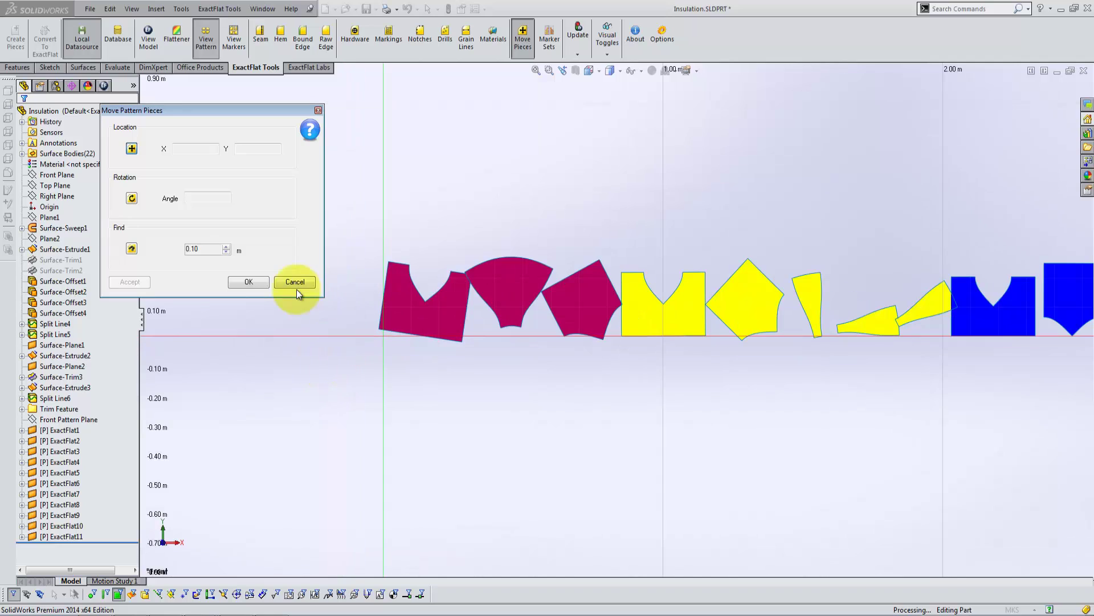
{"action": "left_click", "coordinate": [132, 198]}
{"action": "left_click", "coordinate": [391, 321]}
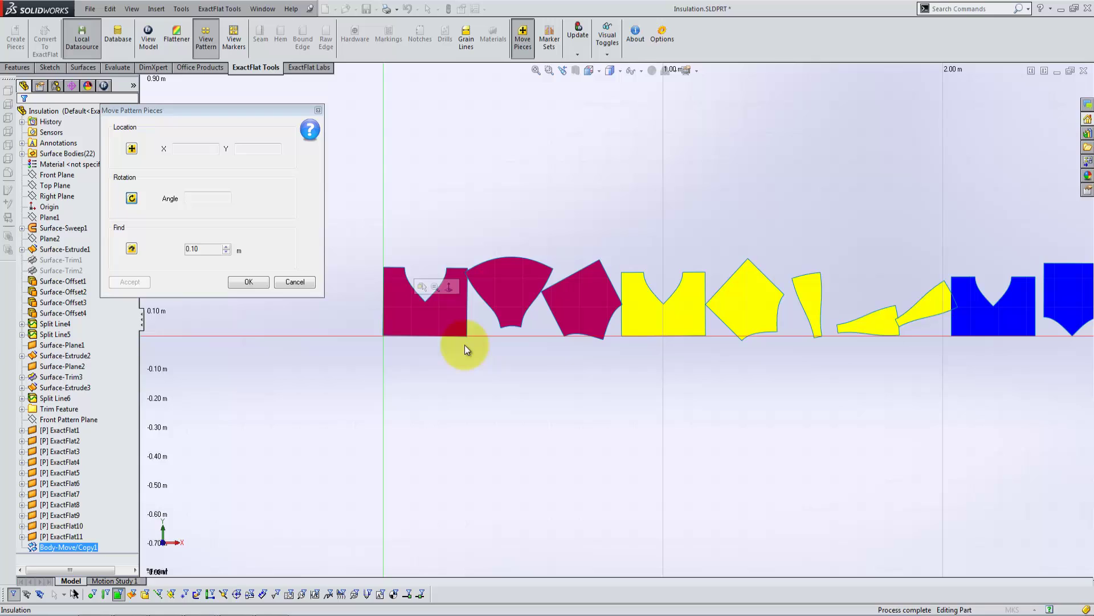
{"action": "scroll", "coordinate": [464, 344], "scroll_direction": "up", "scroll_amount": 2}
{"action": "scroll", "coordinate": [521, 510], "scroll_direction": "down", "scroll_amount": 1}
{"action": "left_click", "coordinate": [692, 276]}
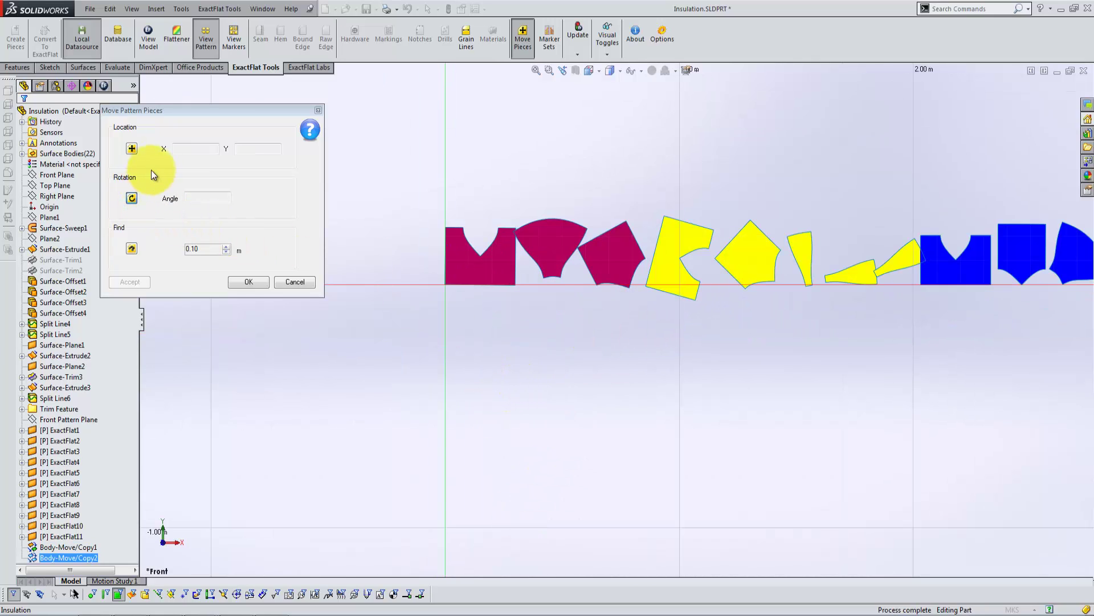
{"action": "left_click", "coordinate": [656, 278]}
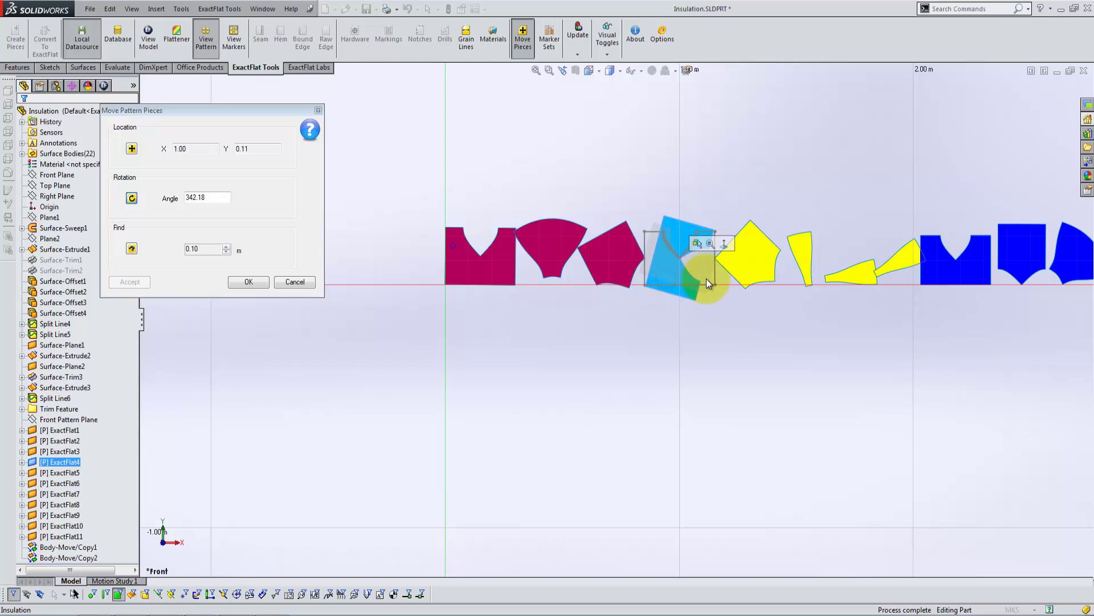
{"action": "left_click_drag", "start_coordinate": [713, 271], "coordinate": [490, 414]}
{"action": "left_click", "coordinate": [139, 151]}
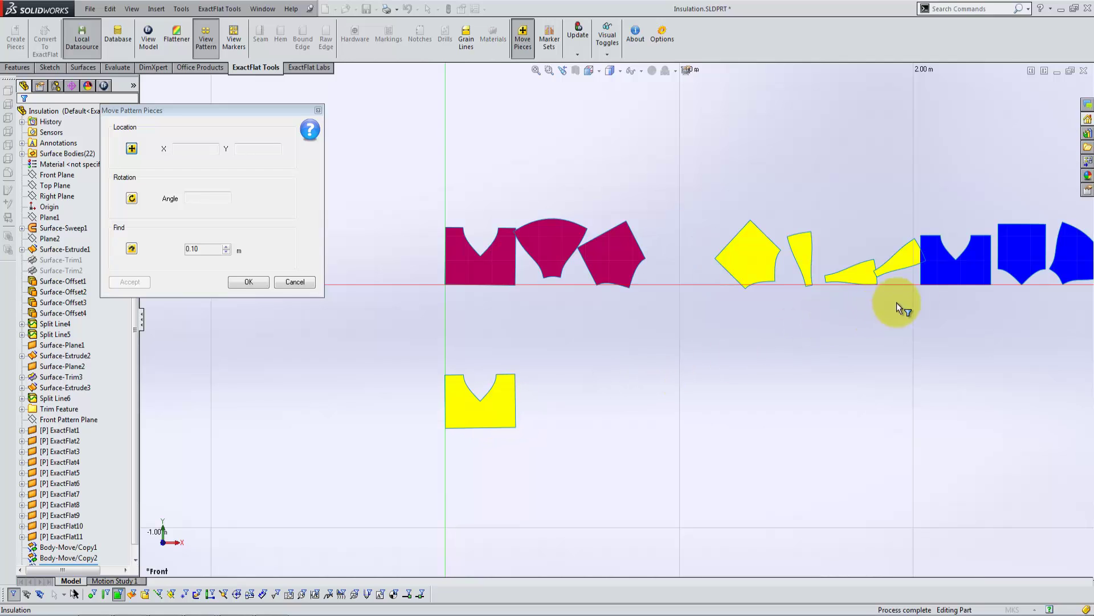
{"action": "left_click_drag", "start_coordinate": [962, 269], "coordinate": [490, 535]}
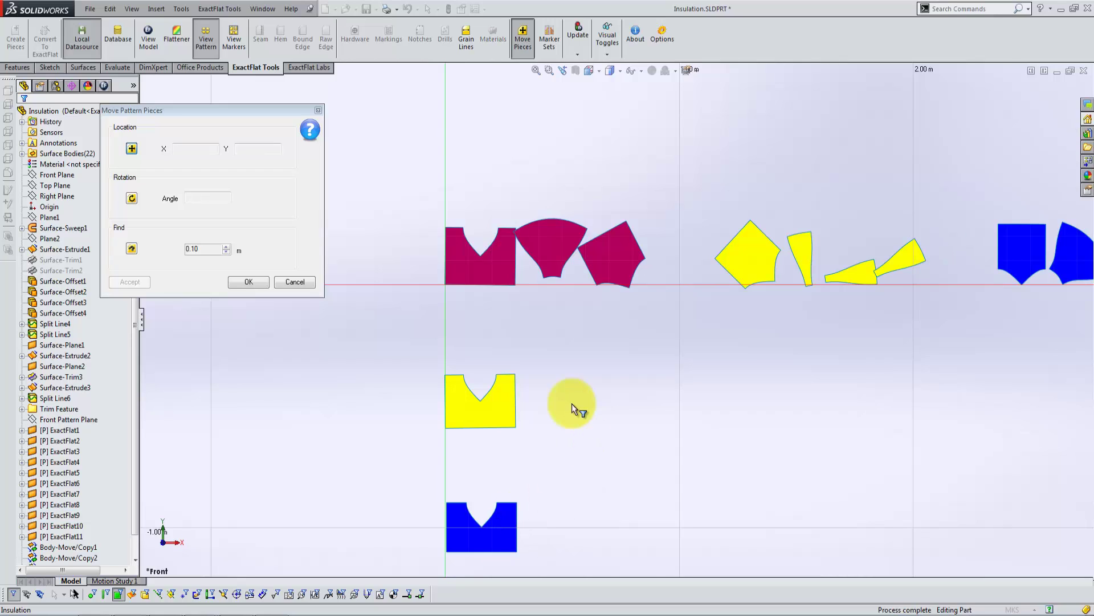
Step: Snap the matching wedges beside the magenta, yellow and blue V pieces
{"action": "left_click", "coordinate": [131, 245]}
{"action": "left_click", "coordinate": [474, 250]}
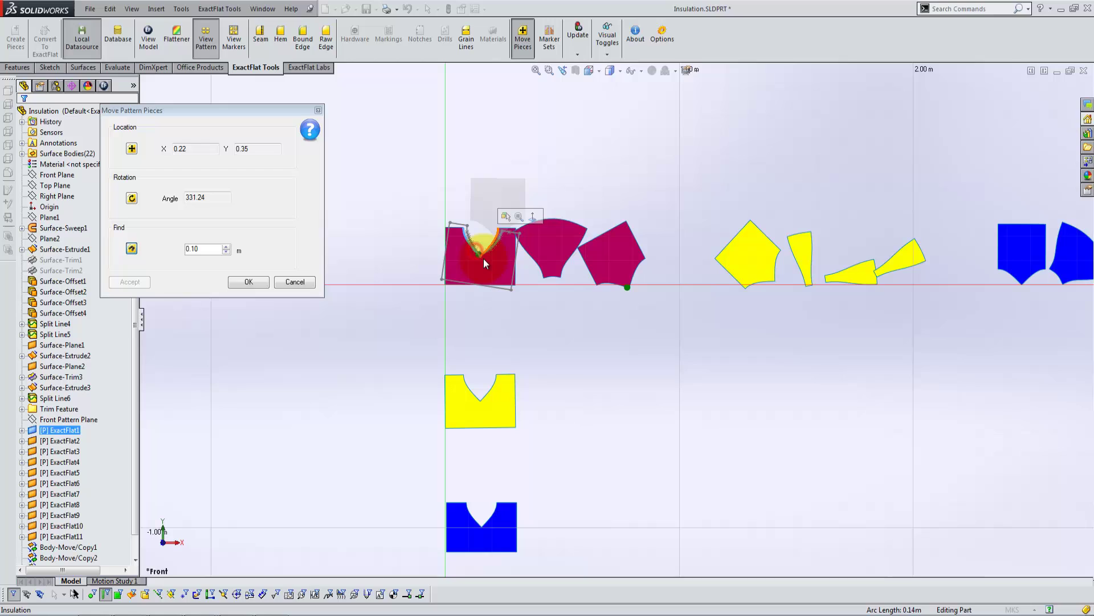
{"action": "left_click", "coordinate": [481, 399]}
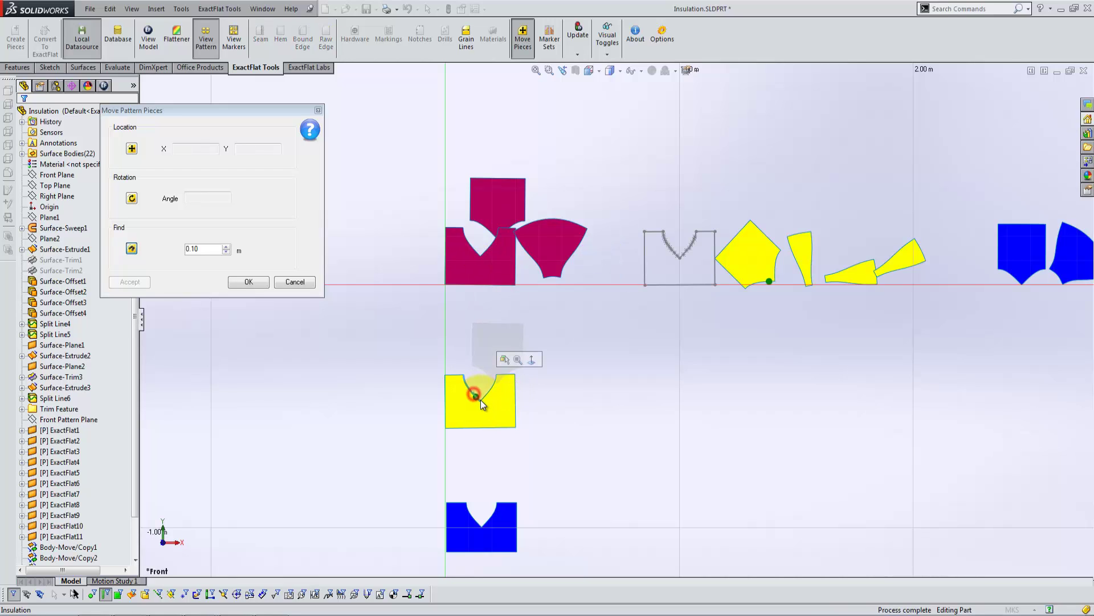
{"action": "left_click", "coordinate": [475, 520]}
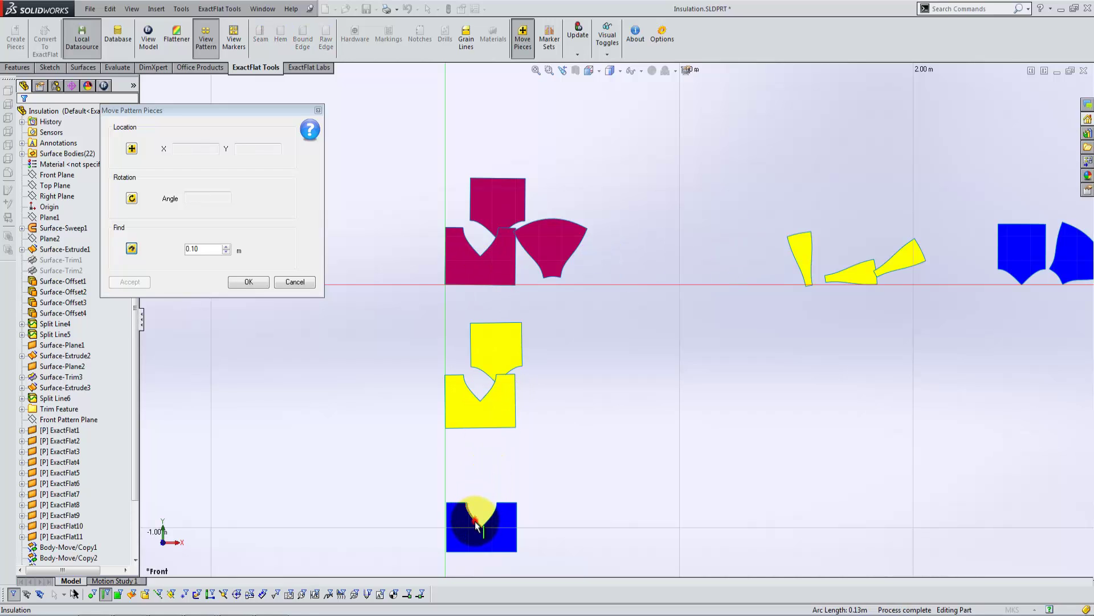
{"action": "left_click", "coordinate": [515, 266]}
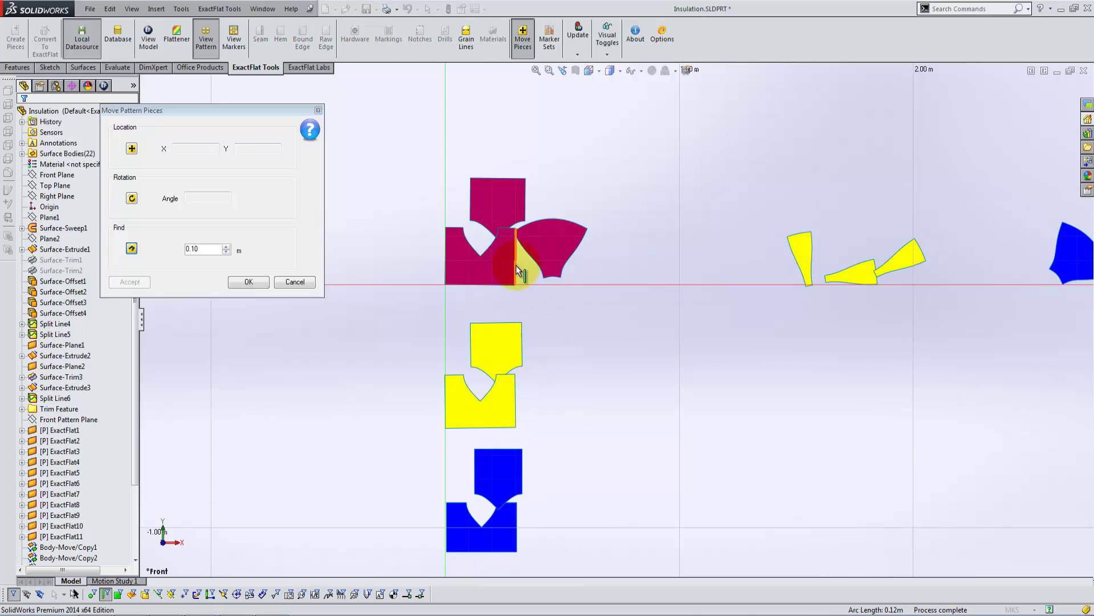
{"action": "left_click", "coordinate": [515, 396]}
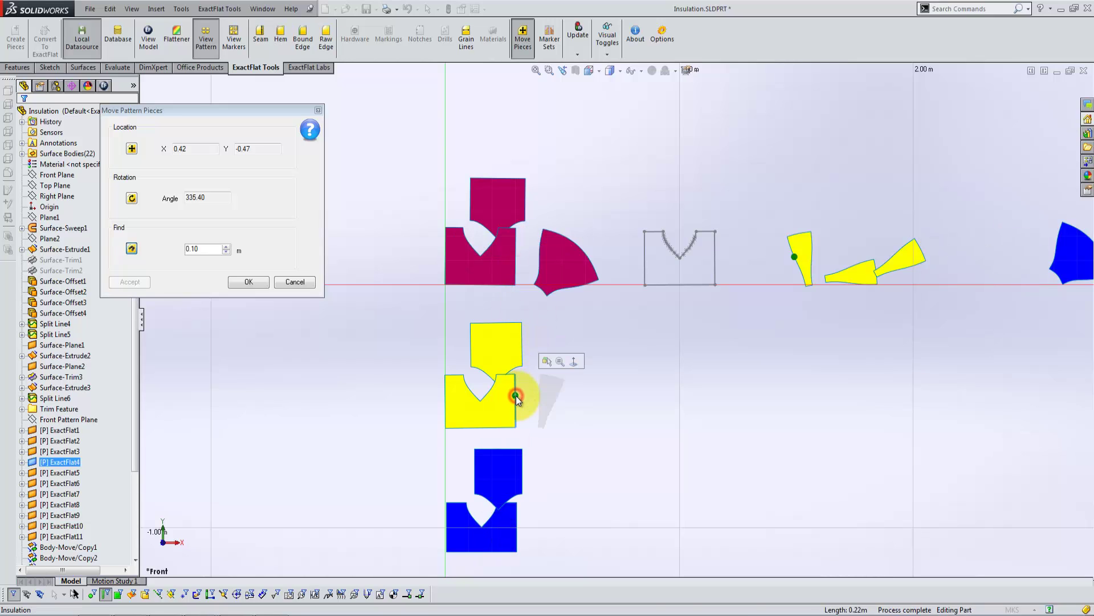
{"action": "left_click", "coordinate": [554, 401]}
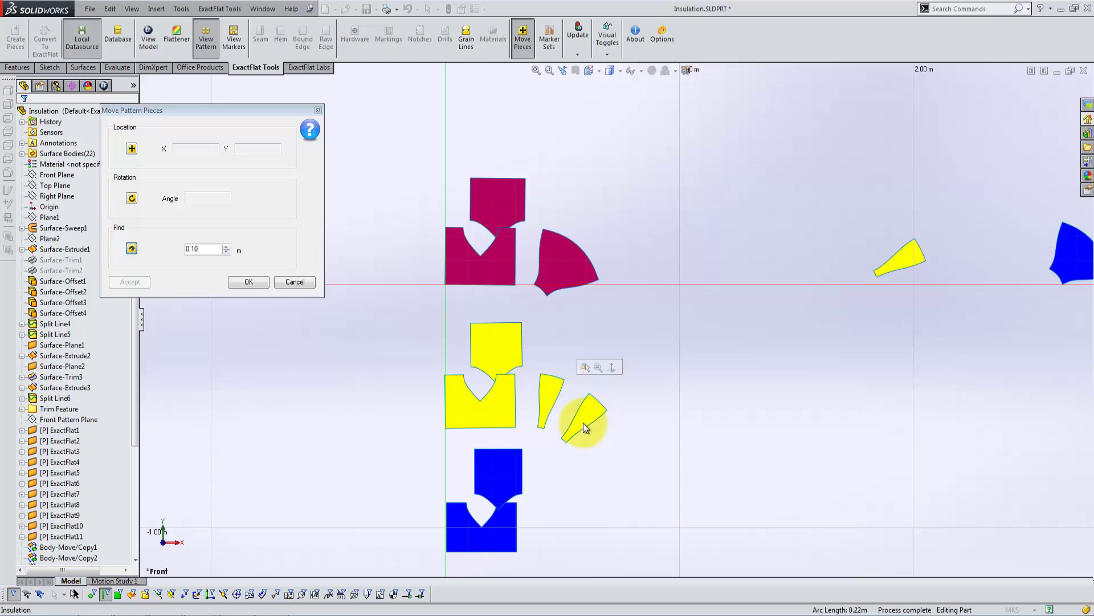
{"action": "left_click", "coordinate": [584, 427]}
{"action": "left_click", "coordinate": [510, 527]}
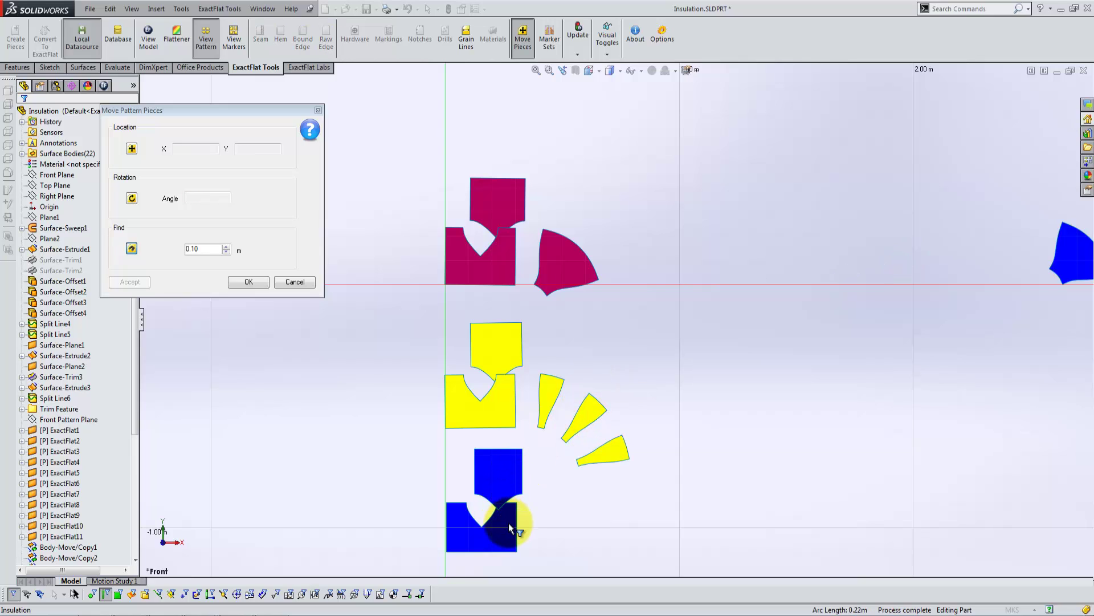
Step: Reposition the magenta, yellow and blue squares above their V pieces and confirm the arrangement
{"action": "left_click", "coordinate": [175, 216]}
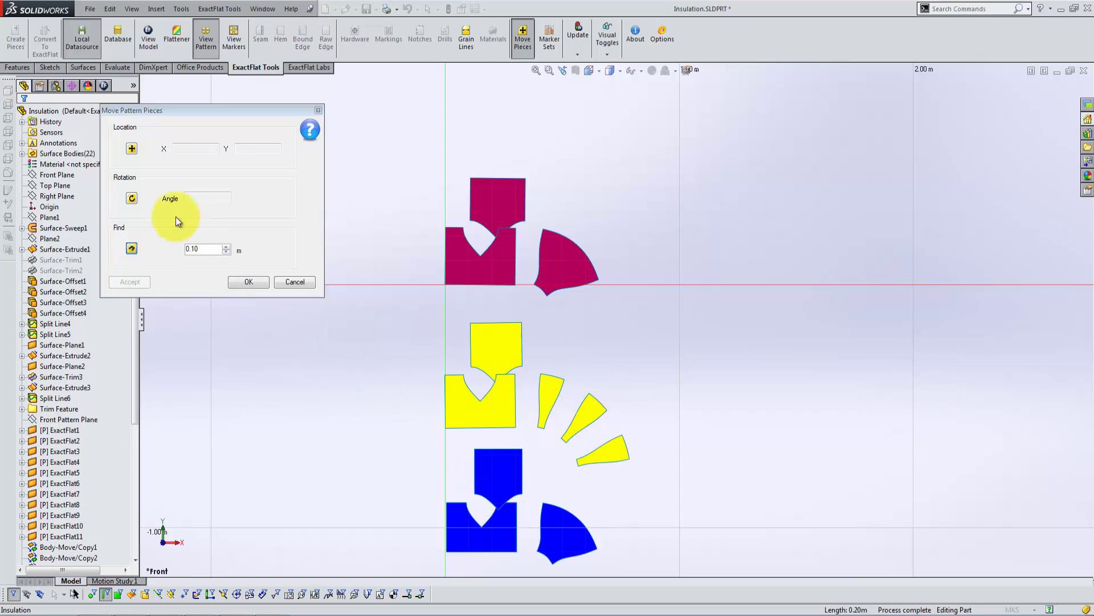
{"action": "left_click", "coordinate": [132, 149]}
{"action": "left_click", "coordinate": [474, 187]}
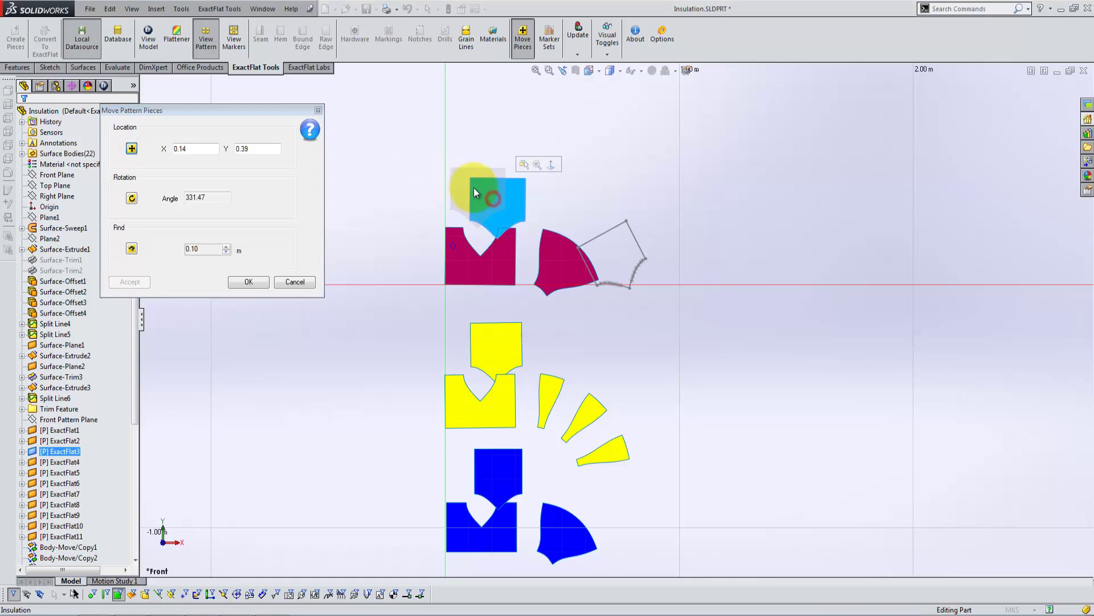
{"action": "left_click", "coordinate": [549, 128]}
{"action": "left_click", "coordinate": [536, 70]}
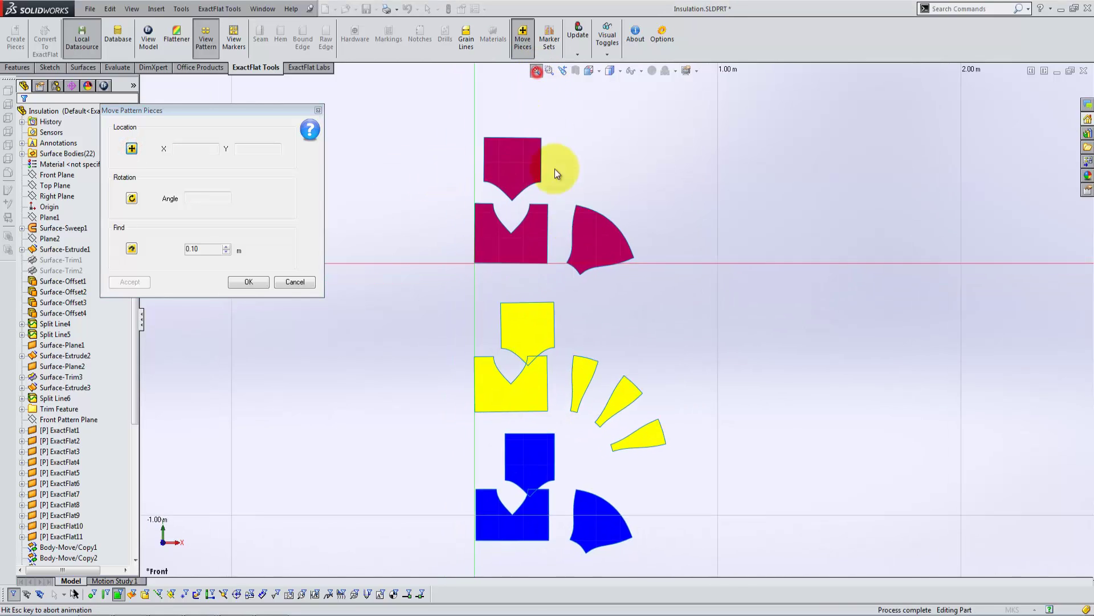
{"action": "left_click", "coordinate": [581, 306]}
{"action": "left_click_drag", "start_coordinate": [581, 306], "coordinate": [566, 297]}
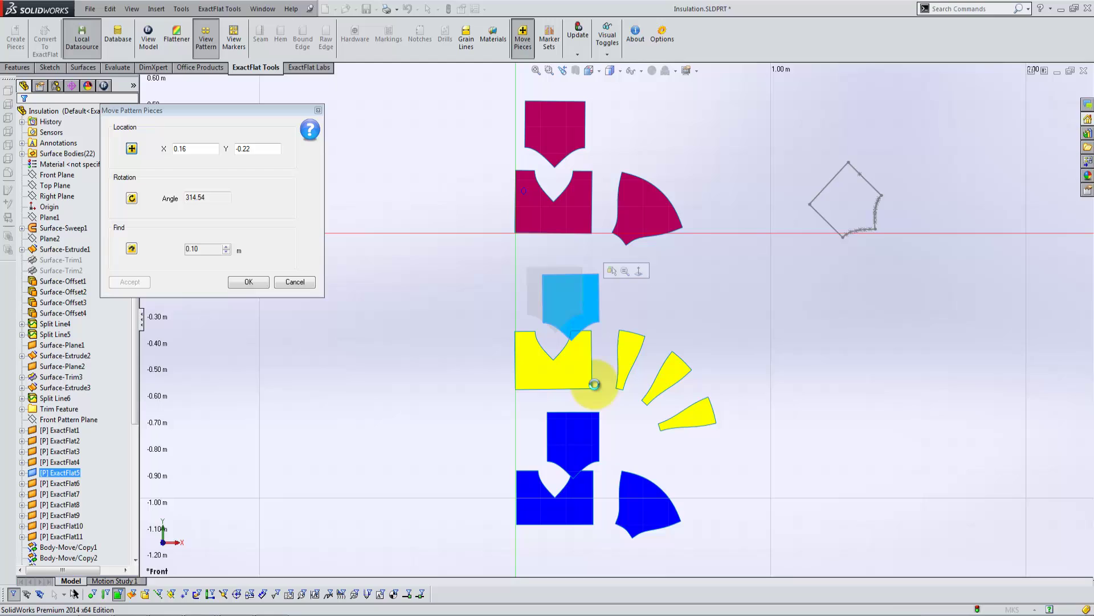
{"action": "left_click", "coordinate": [579, 431]}
{"action": "left_click_drag", "start_coordinate": [579, 431], "coordinate": [565, 424]}
{"action": "left_click", "coordinate": [604, 399]}
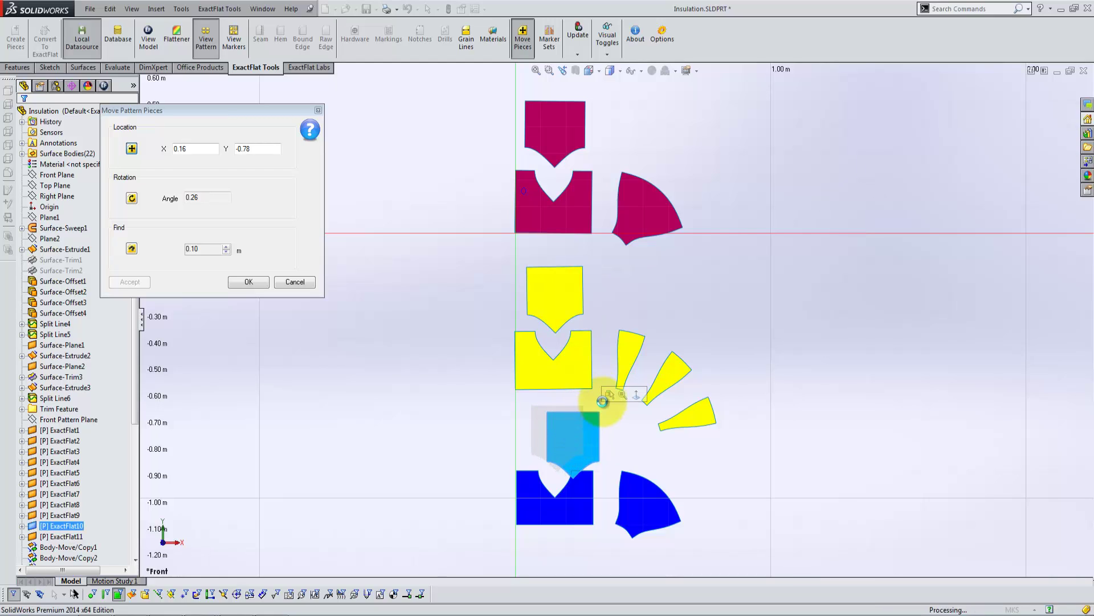
{"action": "left_click", "coordinate": [249, 281]}
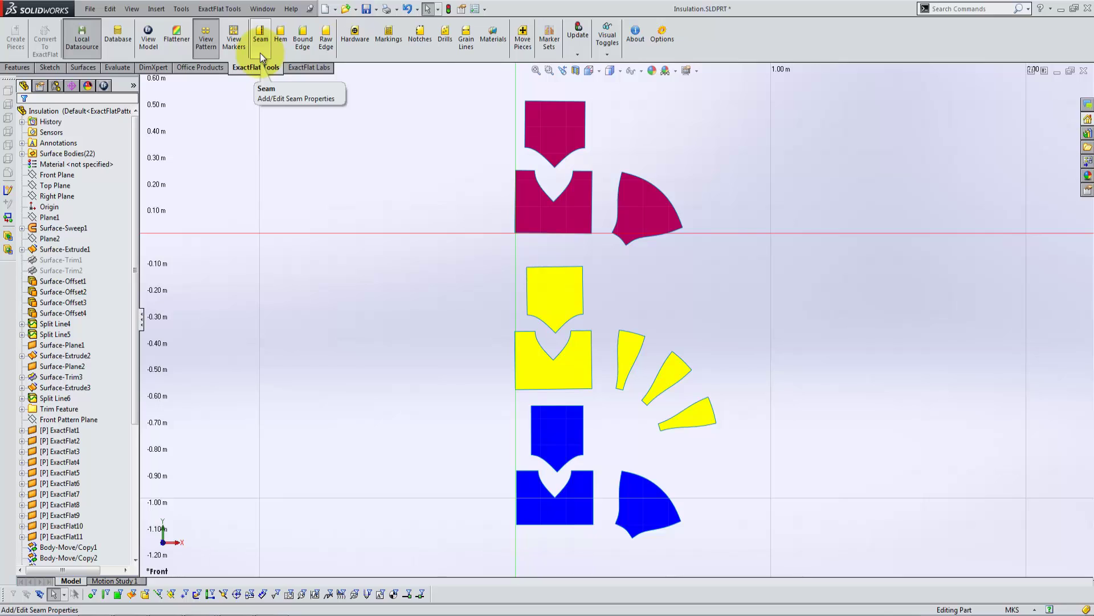
Step: Apply a 0.5" Overlap seam to the magenta notch's two curved edges
{"action": "left_click", "coordinate": [260, 52]}
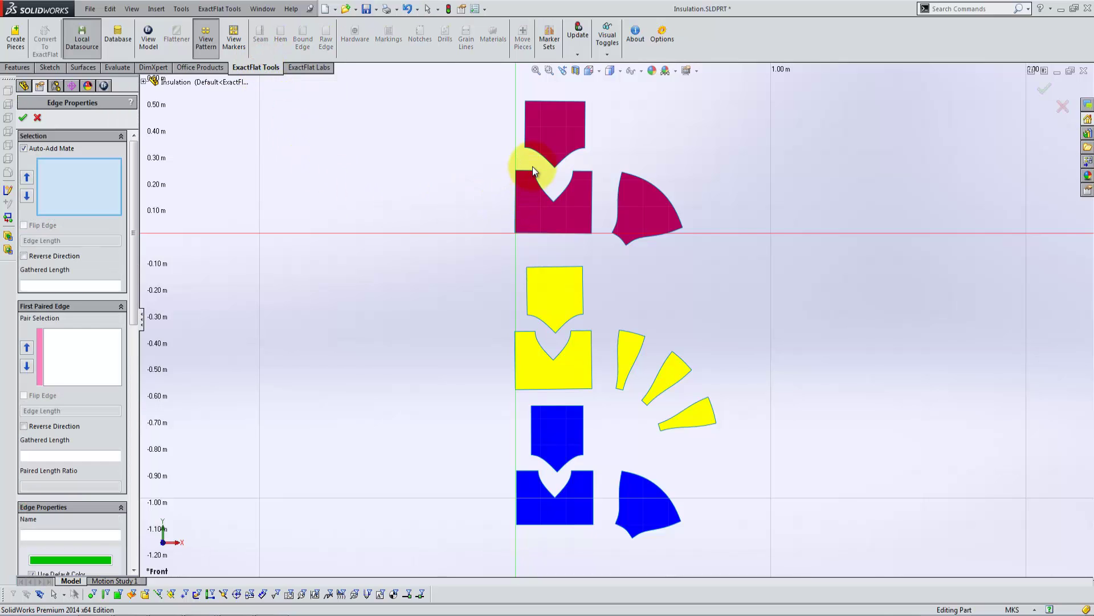
{"action": "left_click", "coordinate": [538, 152]}
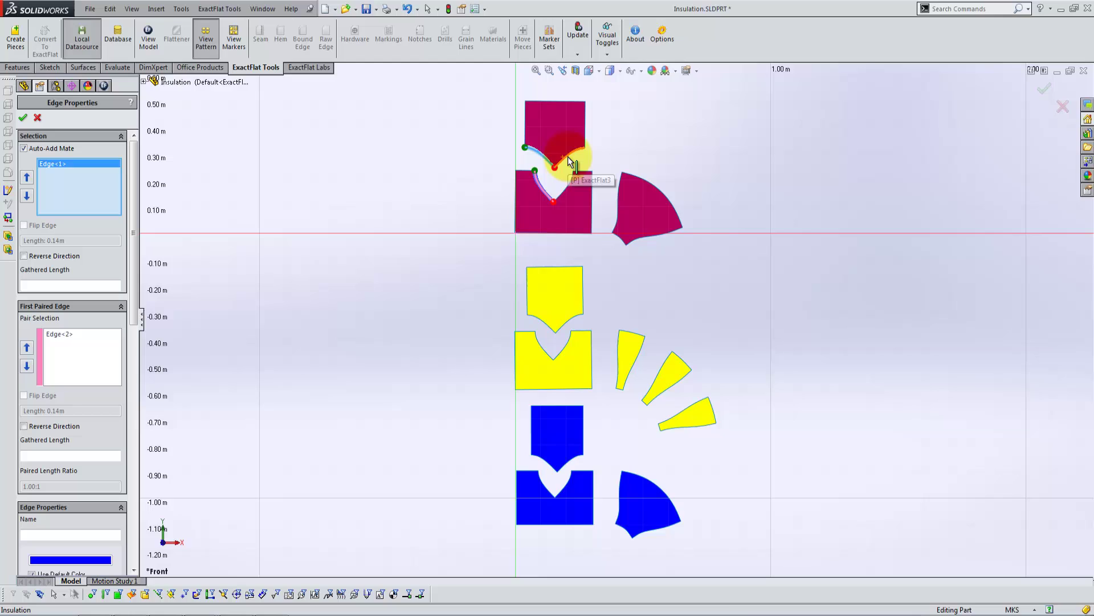
{"action": "left_click", "coordinate": [568, 156]}
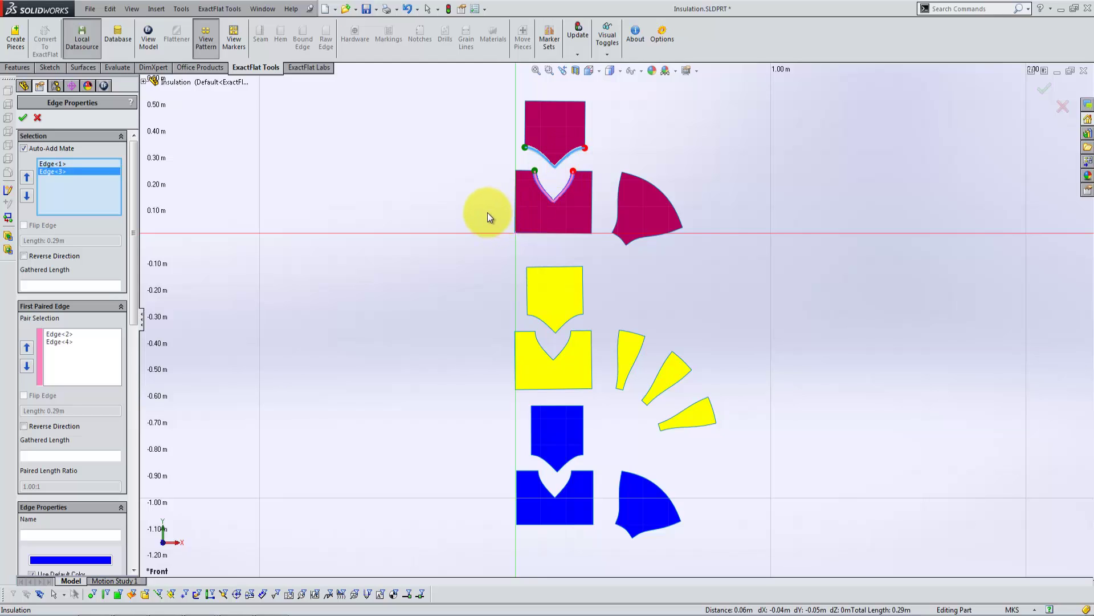
{"action": "left_click", "coordinate": [549, 70]}
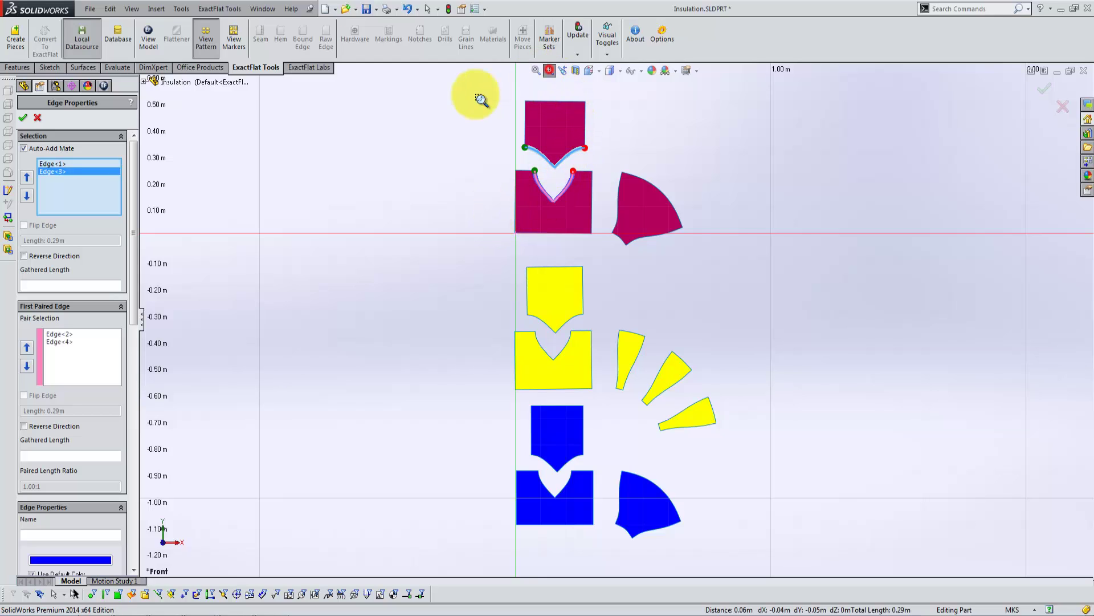
{"action": "left_click_drag", "start_coordinate": [474, 90], "coordinate": [599, 233]}
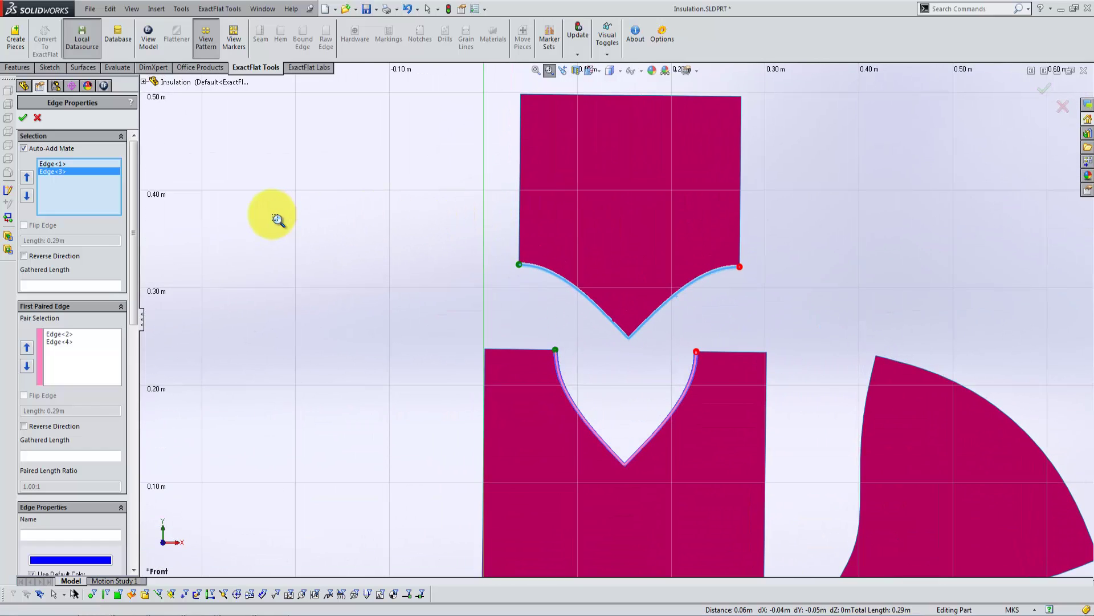
{"action": "left_click", "coordinate": [549, 70]}
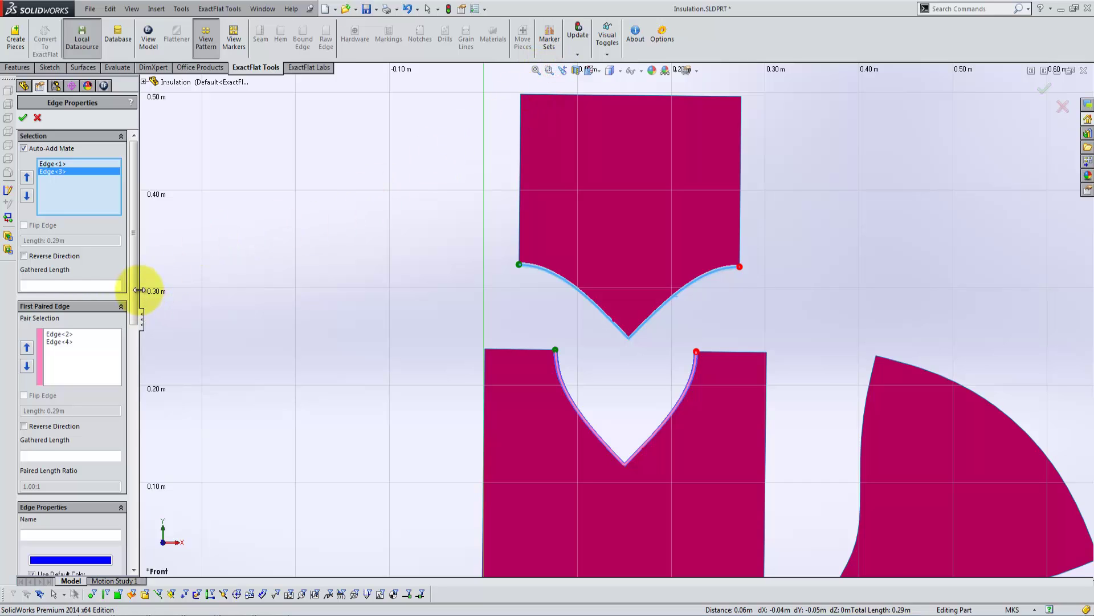
{"action": "left_click_drag", "start_coordinate": [134, 301], "coordinate": [136, 409]}
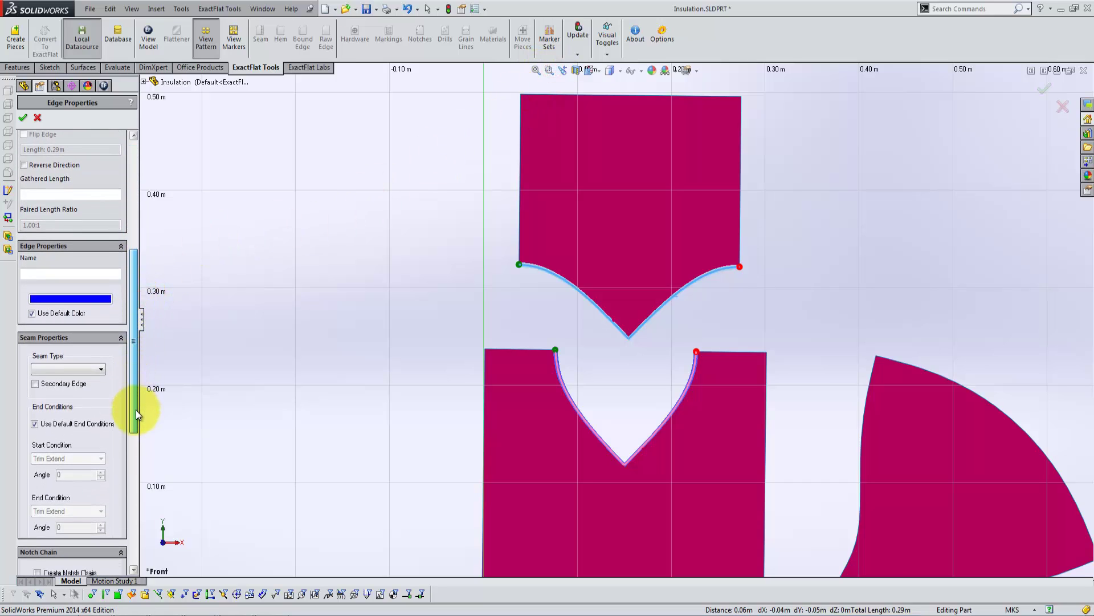
{"action": "left_click", "coordinate": [98, 368]}
{"action": "left_click", "coordinate": [60, 532]}
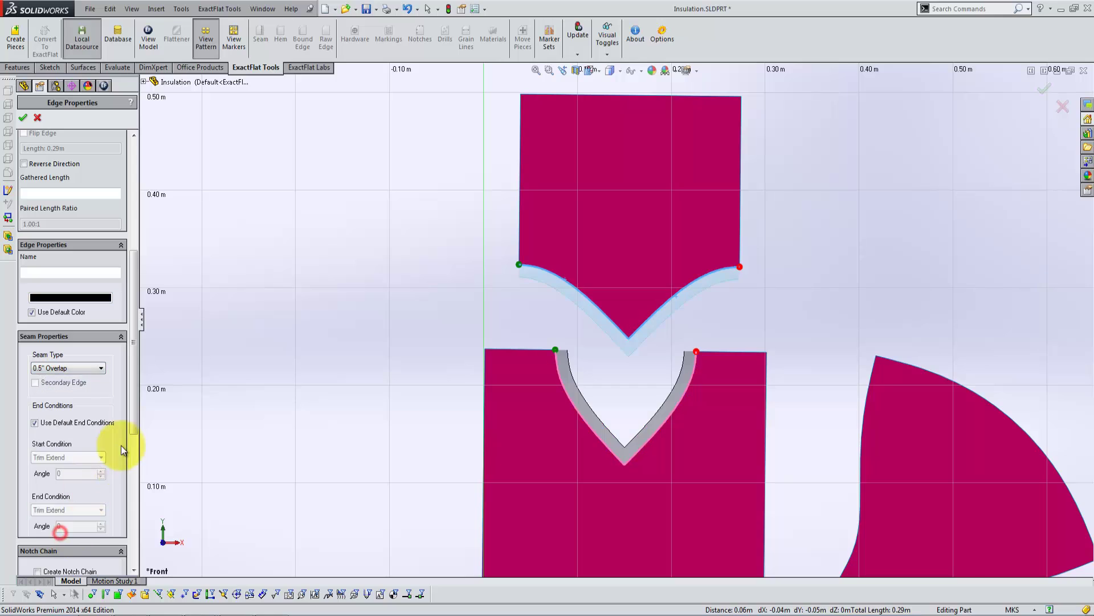
{"action": "left_click", "coordinate": [23, 118]}
{"action": "left_click", "coordinate": [336, 237]}
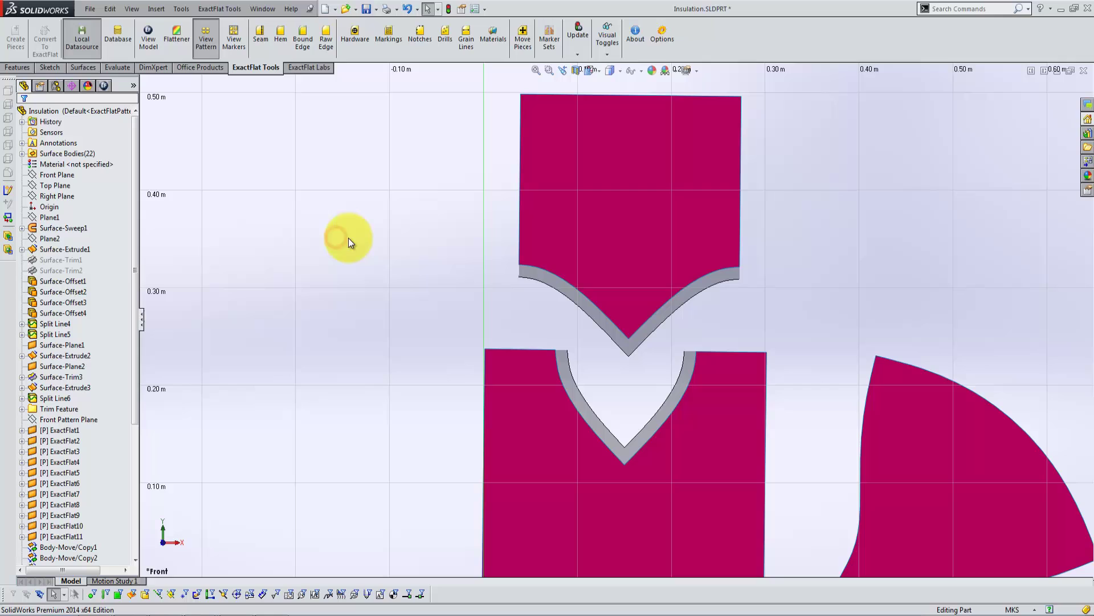
{"action": "middle_click", "coordinate": [383, 244]}
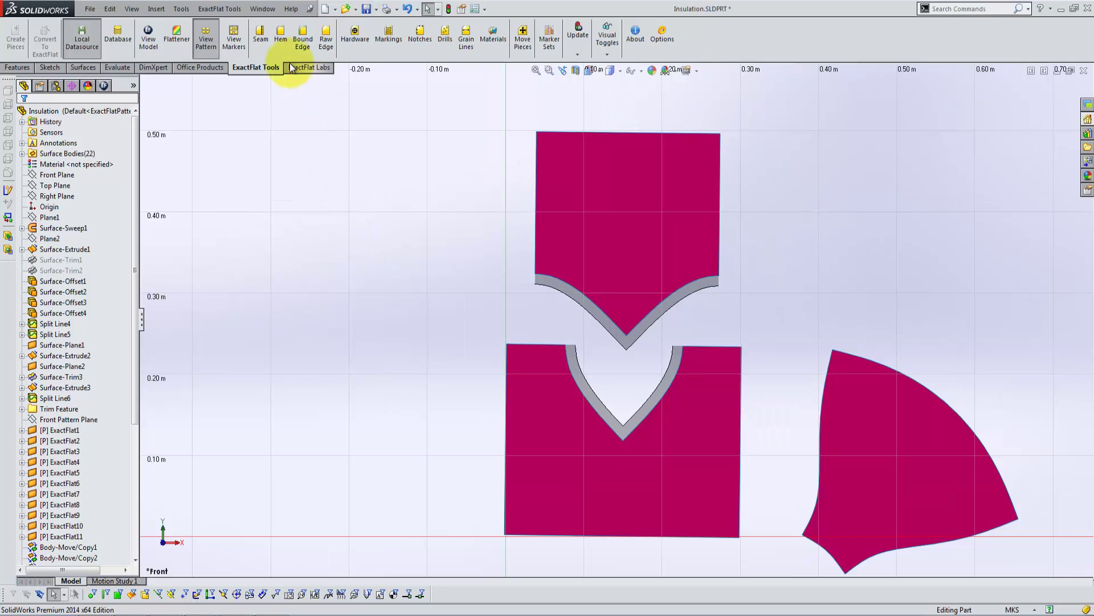
Step: Give the lower magenta square's right edge a 0.5" Overlap seam with the wedge
{"action": "left_click", "coordinate": [263, 55]}
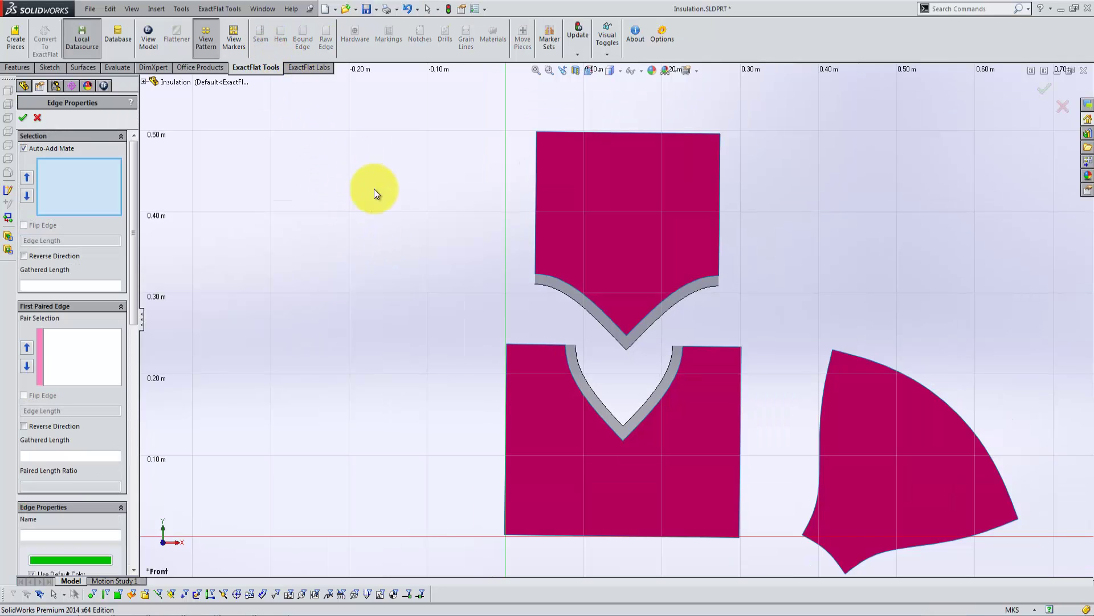
{"action": "left_click", "coordinate": [740, 377]}
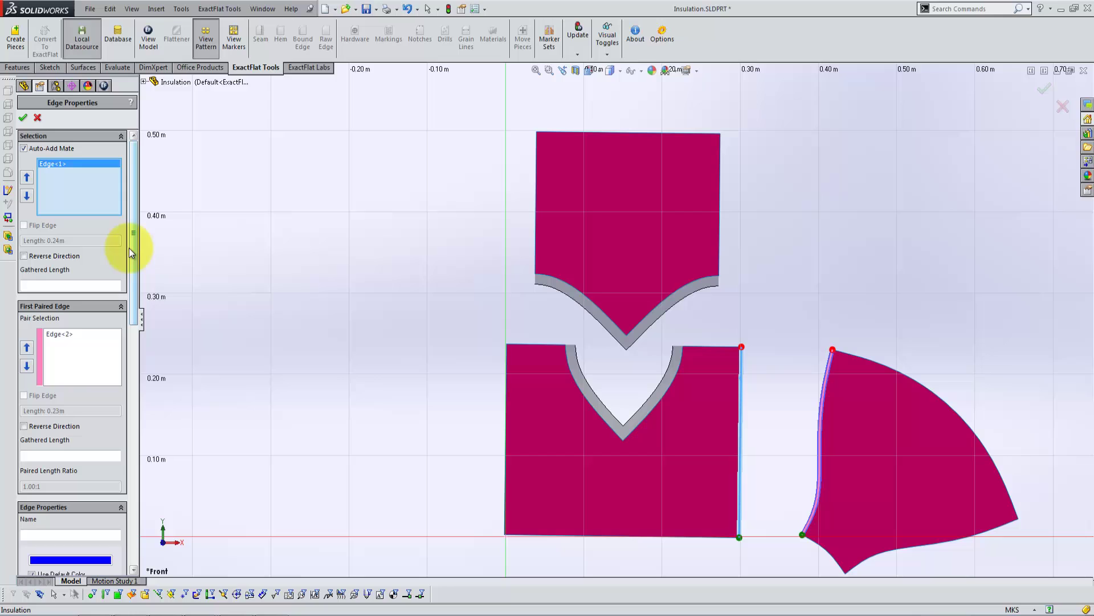
{"action": "left_click_drag", "start_coordinate": [133, 246], "coordinate": [128, 385]}
{"action": "left_click", "coordinate": [86, 308]}
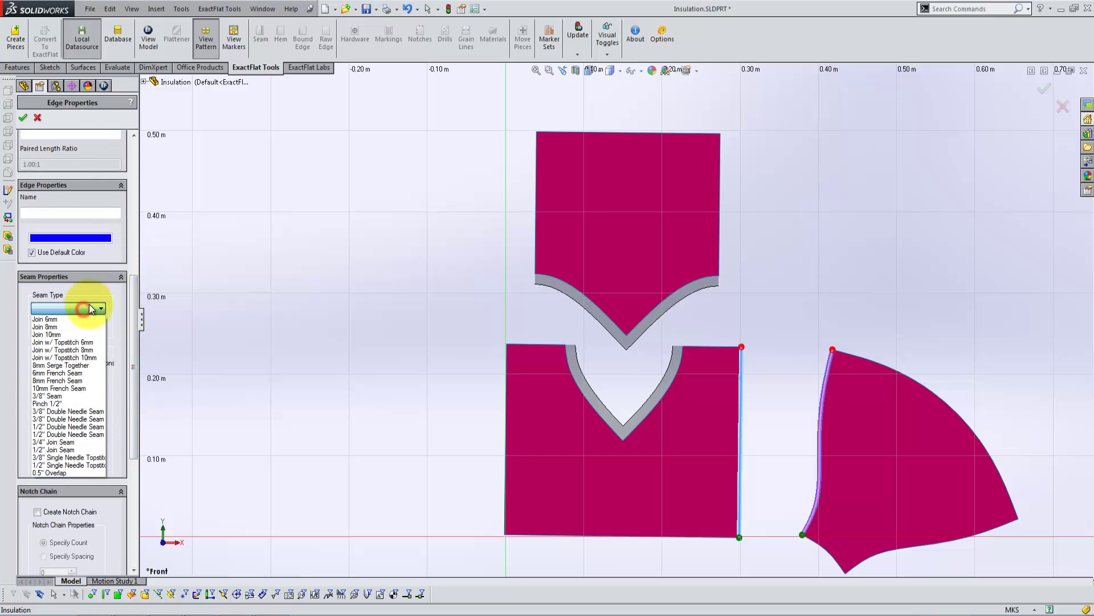
{"action": "left_click", "coordinate": [73, 473]}
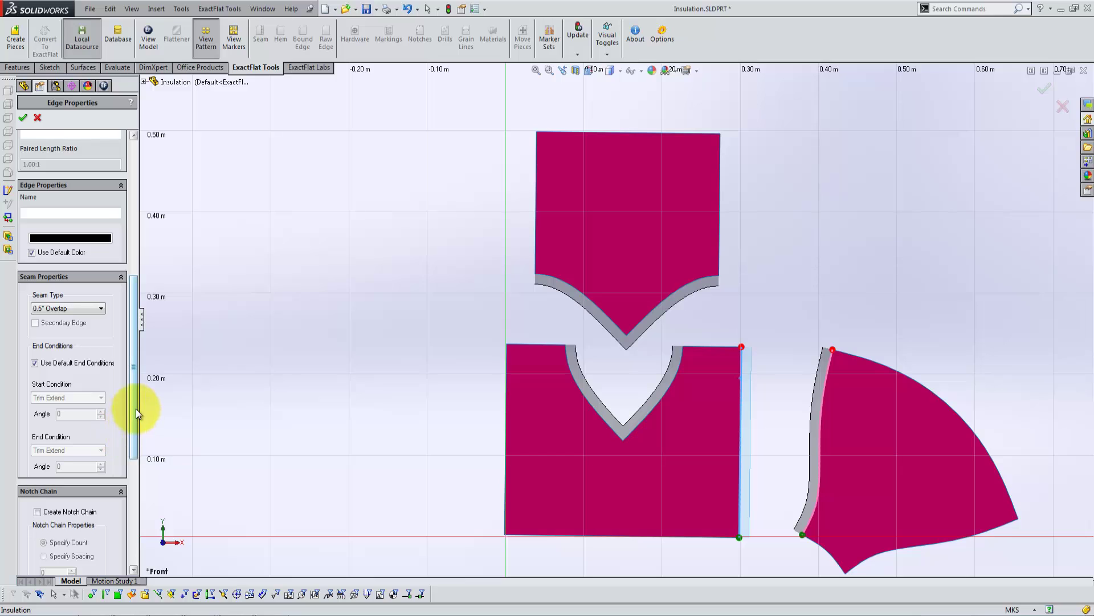
{"action": "scroll", "coordinate": [134, 422], "scroll_direction": "down", "scroll_amount": 3}
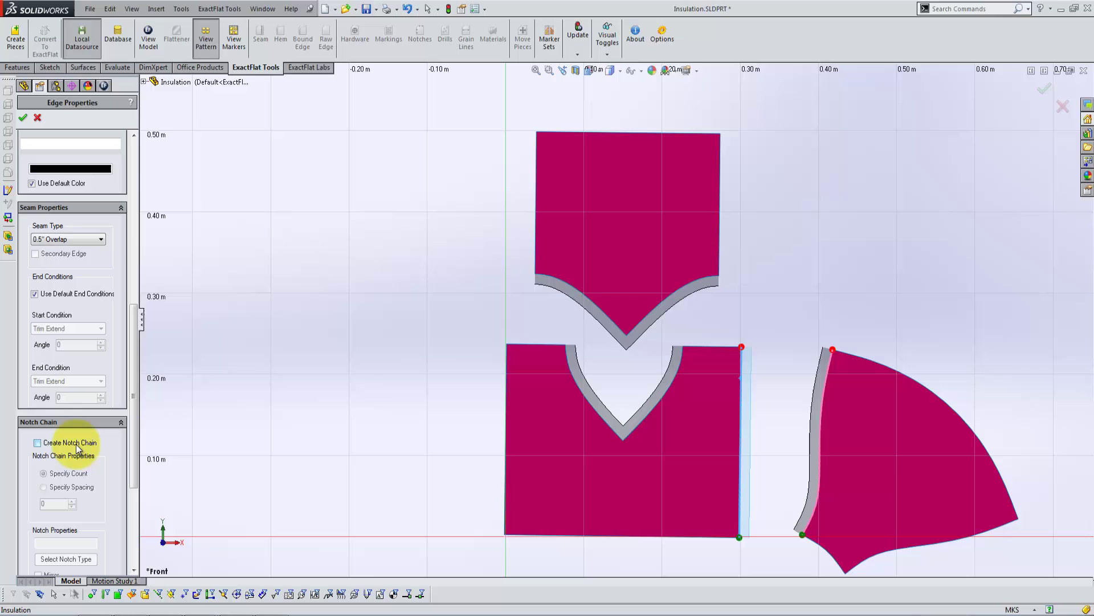
Step: Add a V 0.5cm notch chain along the square–wedge overlap seam and accept it
{"action": "left_click", "coordinate": [36, 444]}
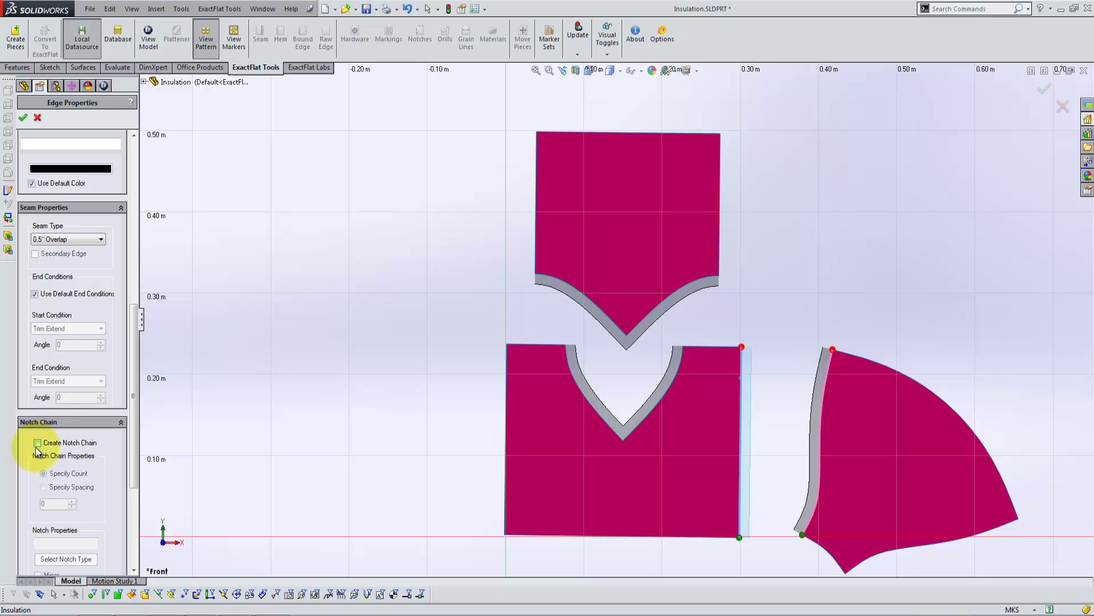
{"action": "left_click", "coordinate": [452, 274]}
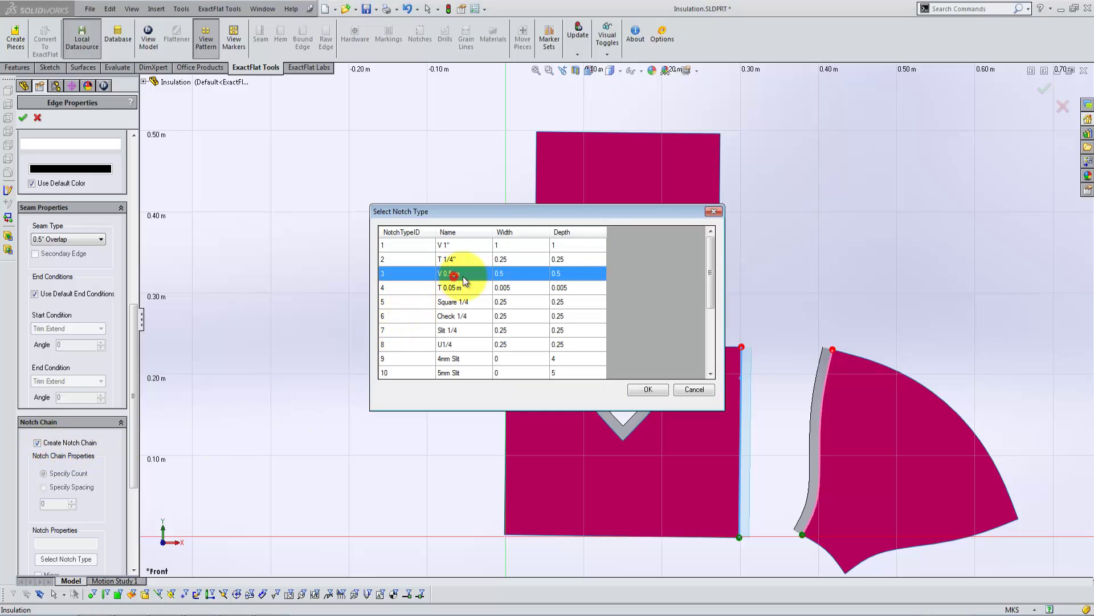
{"action": "left_click", "coordinate": [656, 394]}
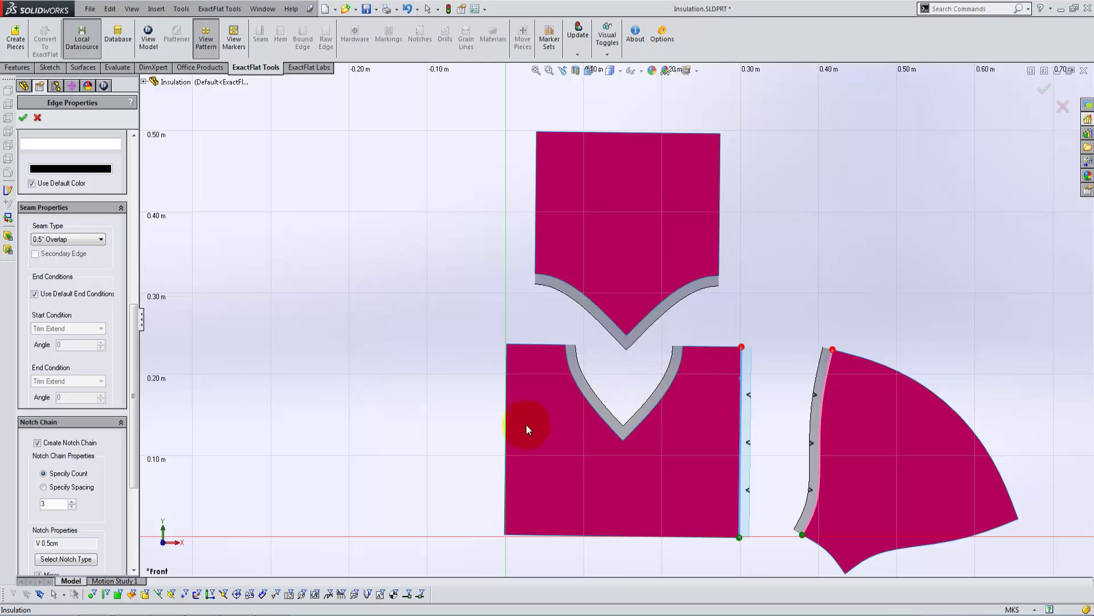
{"action": "left_click", "coordinate": [23, 117]}
{"action": "left_click", "coordinate": [368, 263]}
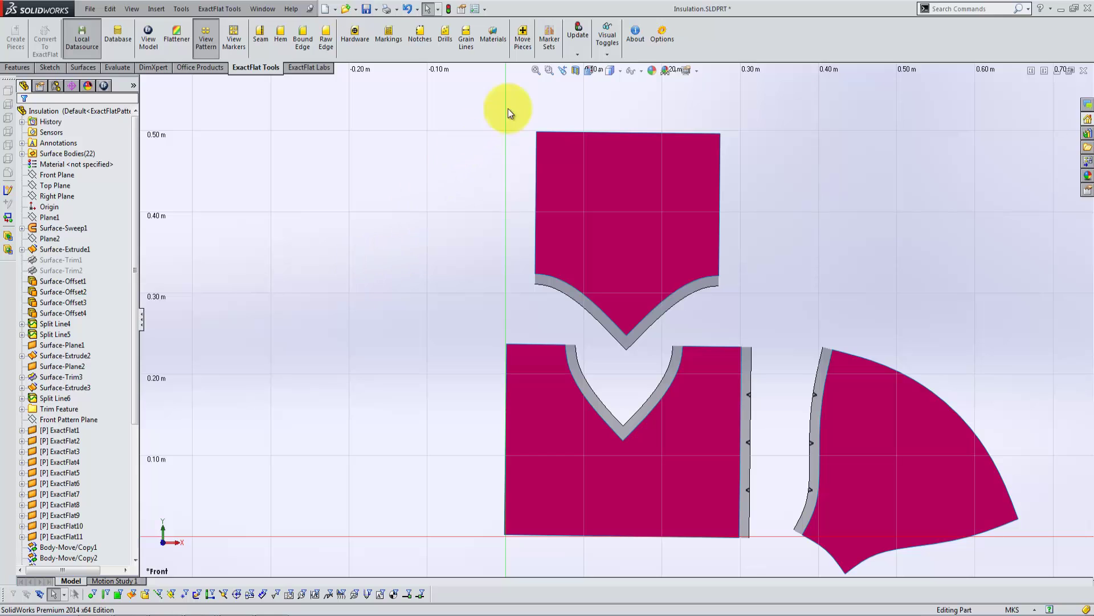
Step: Fit all pattern pieces in view and add a Demo marker set of 10 copies
{"action": "left_click", "coordinate": [536, 70]}
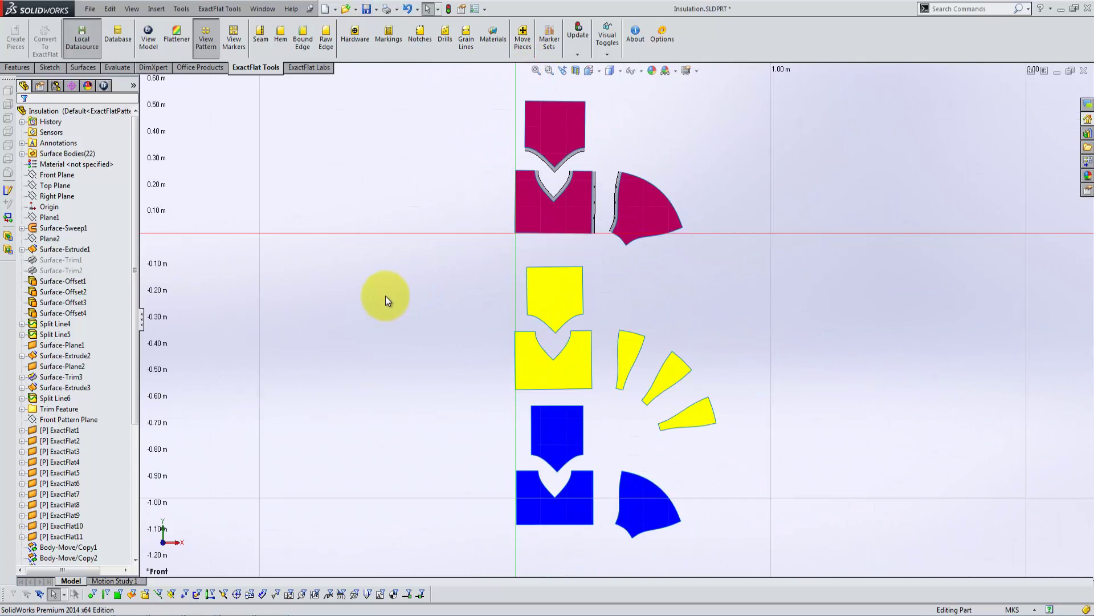
{"action": "left_click", "coordinate": [547, 45]}
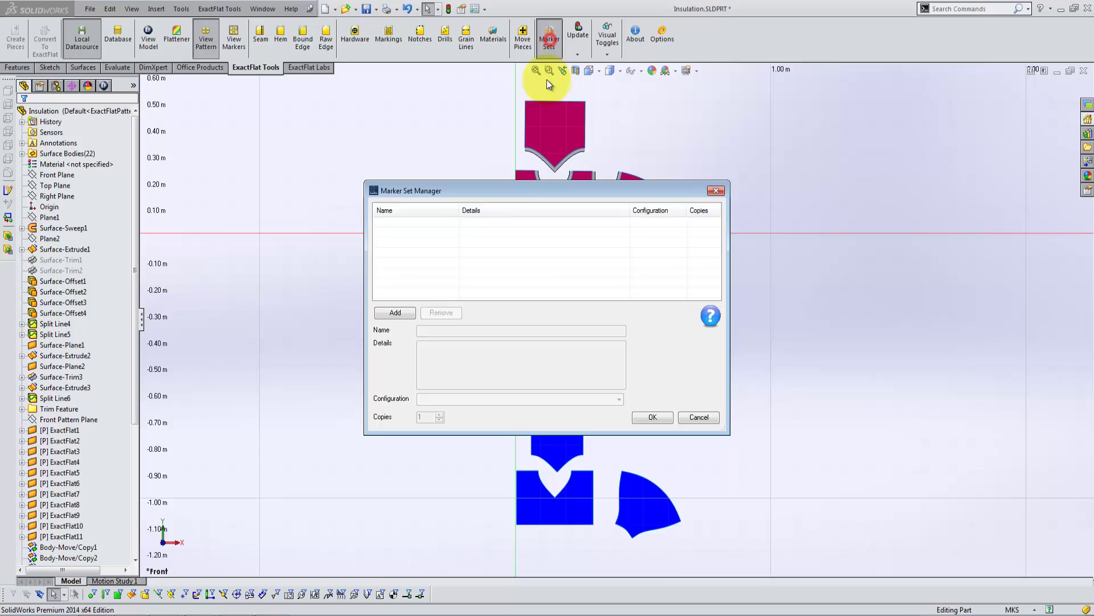
{"action": "left_click", "coordinate": [395, 312]}
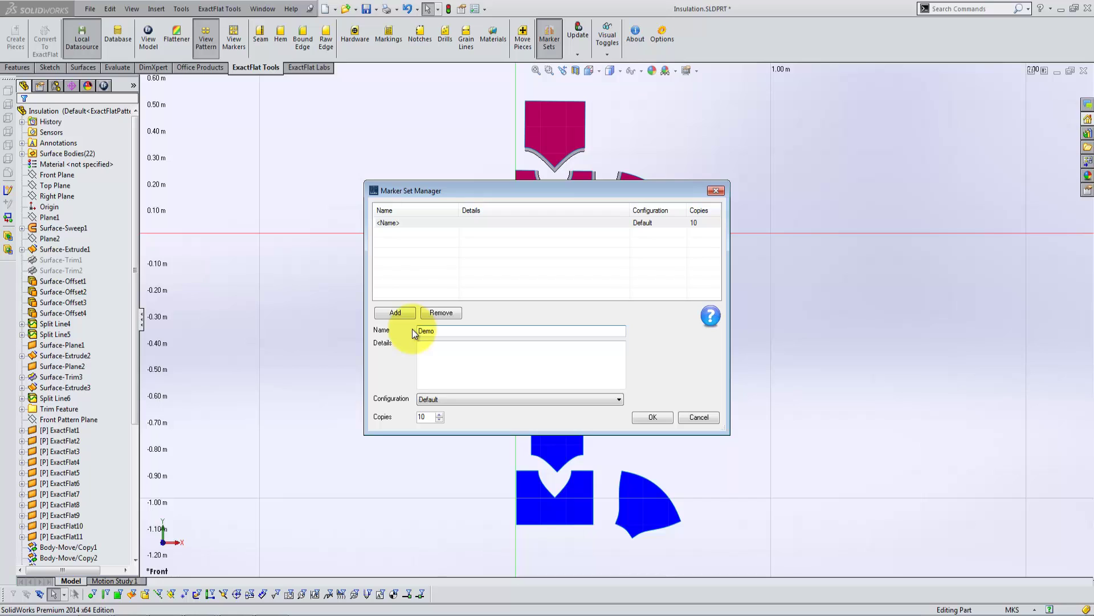
{"action": "left_click", "coordinate": [652, 416]}
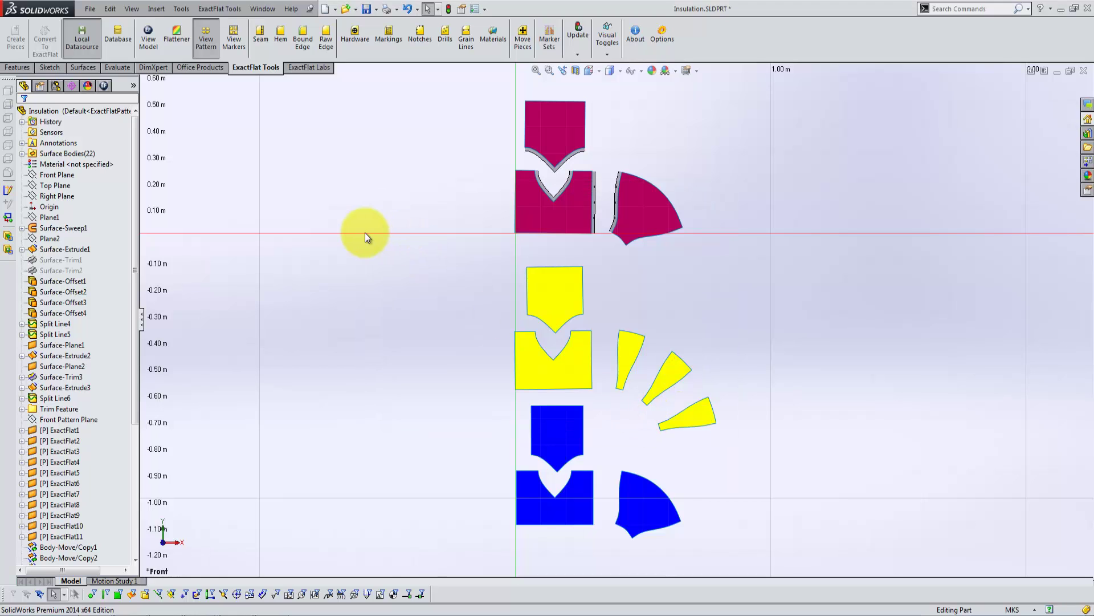
Step: Preview the Outer, Insulation and Inner Layer markers in a maximized Marker View, then open nesting
{"action": "left_click", "coordinate": [235, 43]}
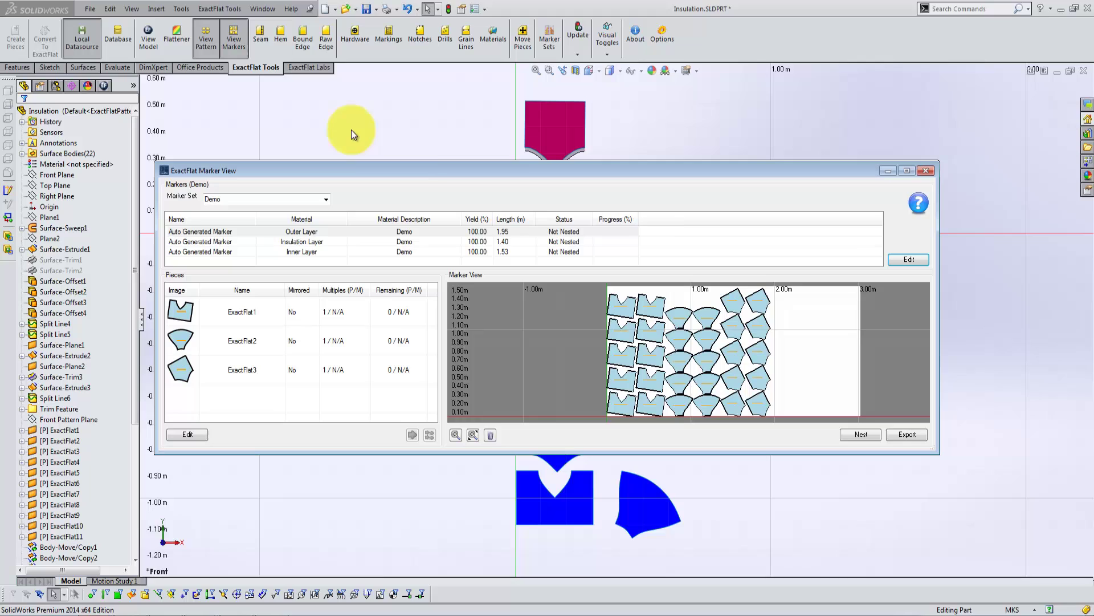
{"action": "left_click", "coordinate": [907, 170]}
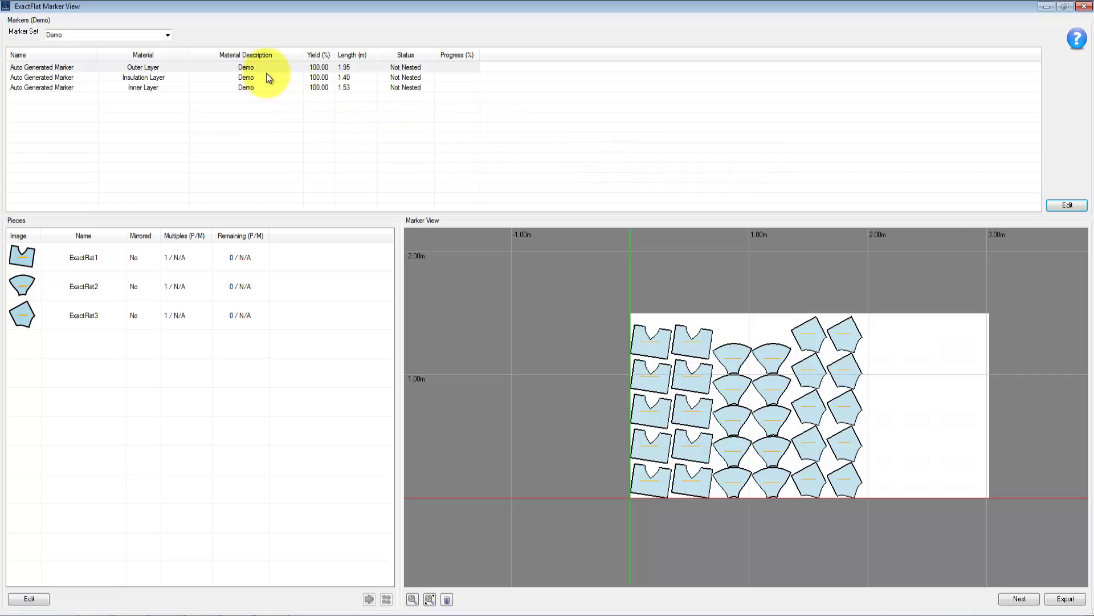
{"action": "left_click", "coordinate": [43, 68]}
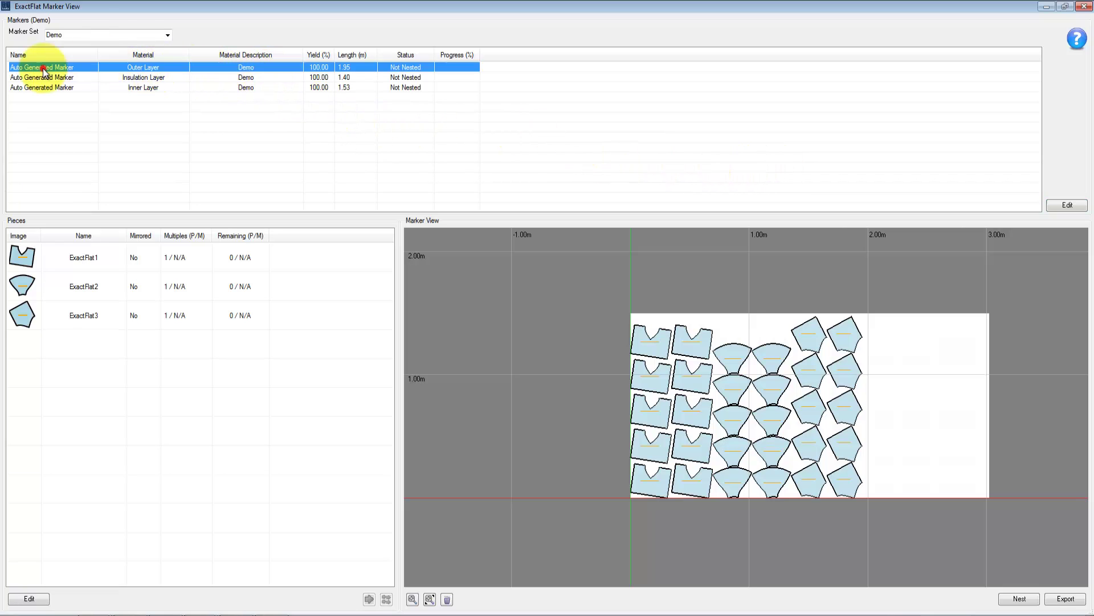
{"action": "left_click", "coordinate": [46, 77]}
{"action": "left_click", "coordinate": [51, 88]}
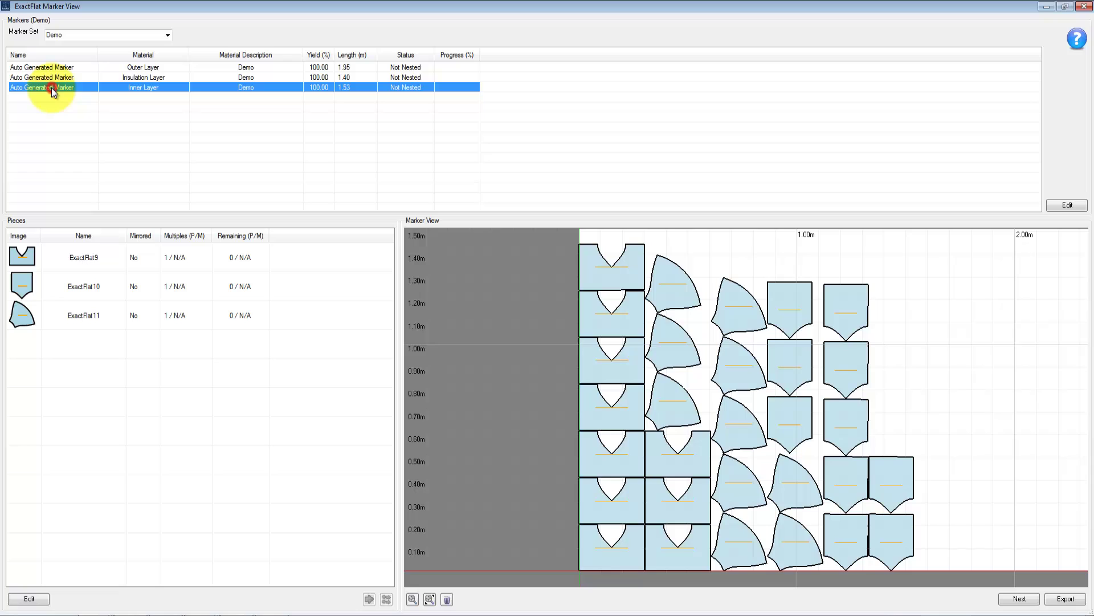
{"action": "left_click", "coordinate": [105, 67]}
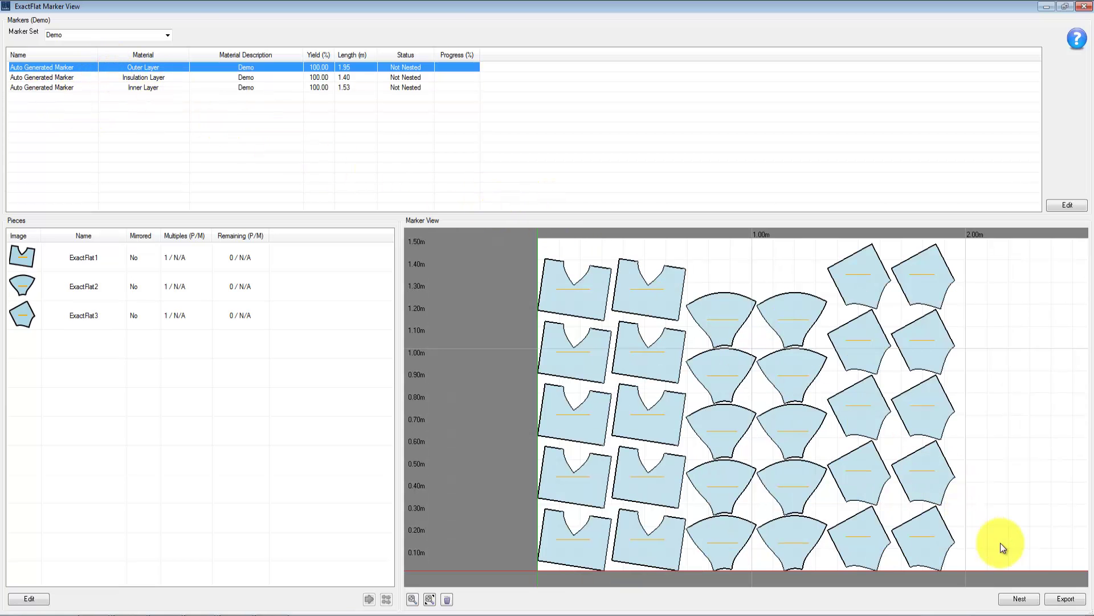
{"action": "left_click", "coordinate": [1019, 597]}
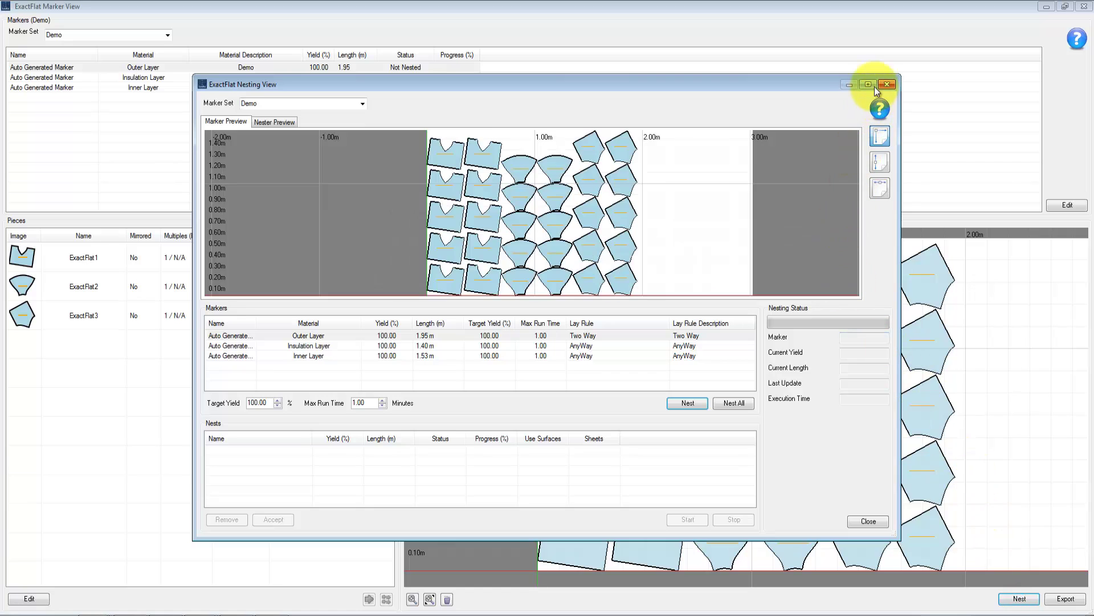
Step: Nest the Outer Layer marker full-screen and accept the 36.66% / 1.44 m result
{"action": "left_click", "coordinate": [868, 84]}
{"action": "left_click", "coordinate": [885, 438]}
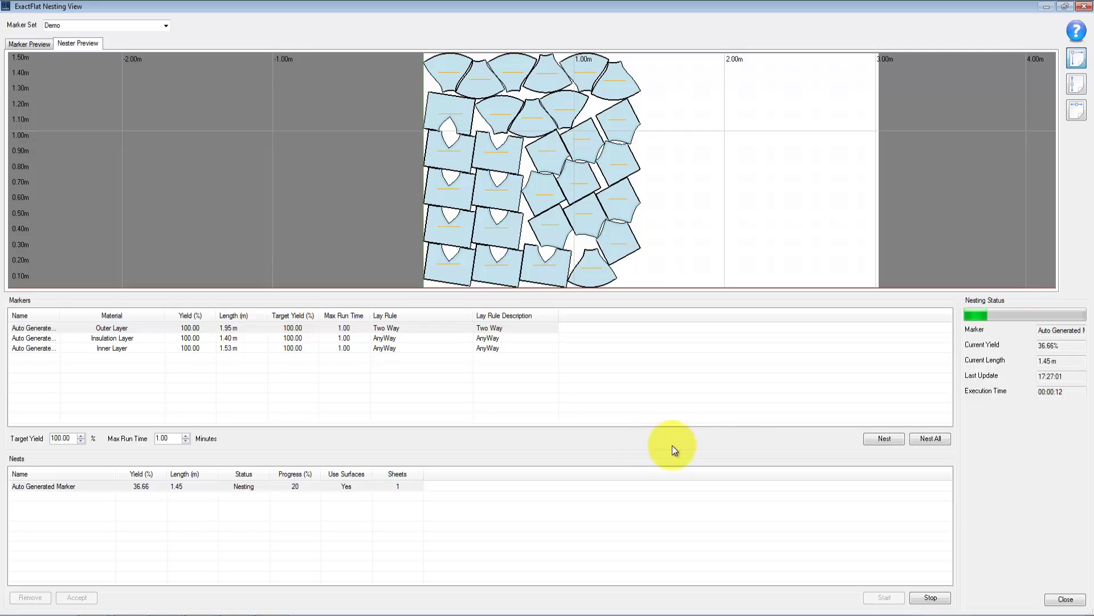
{"action": "left_click", "coordinate": [932, 596]}
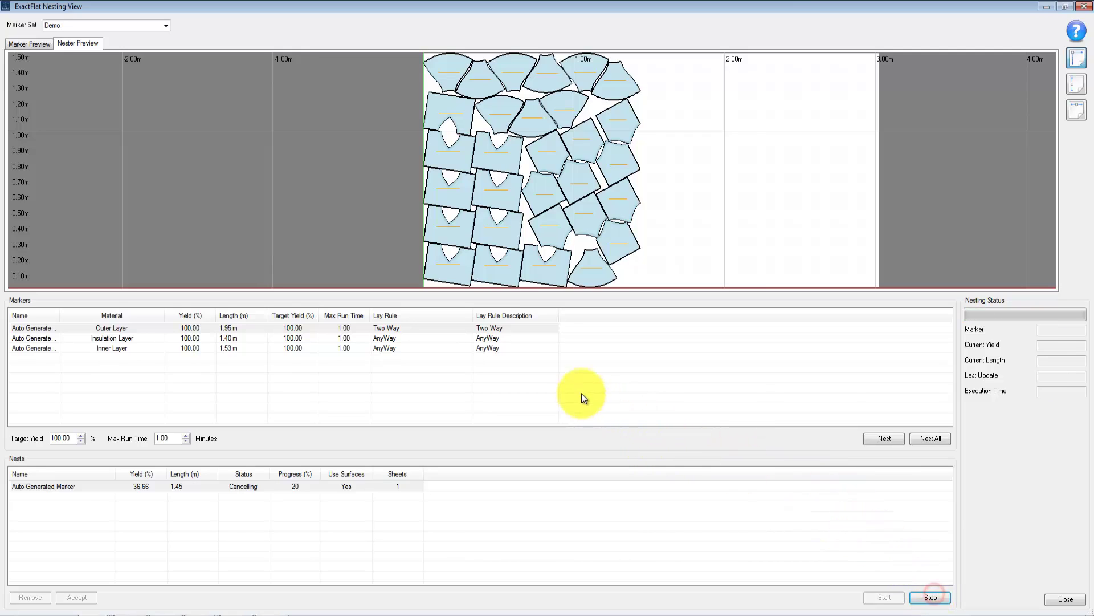
{"action": "left_click", "coordinate": [77, 597]}
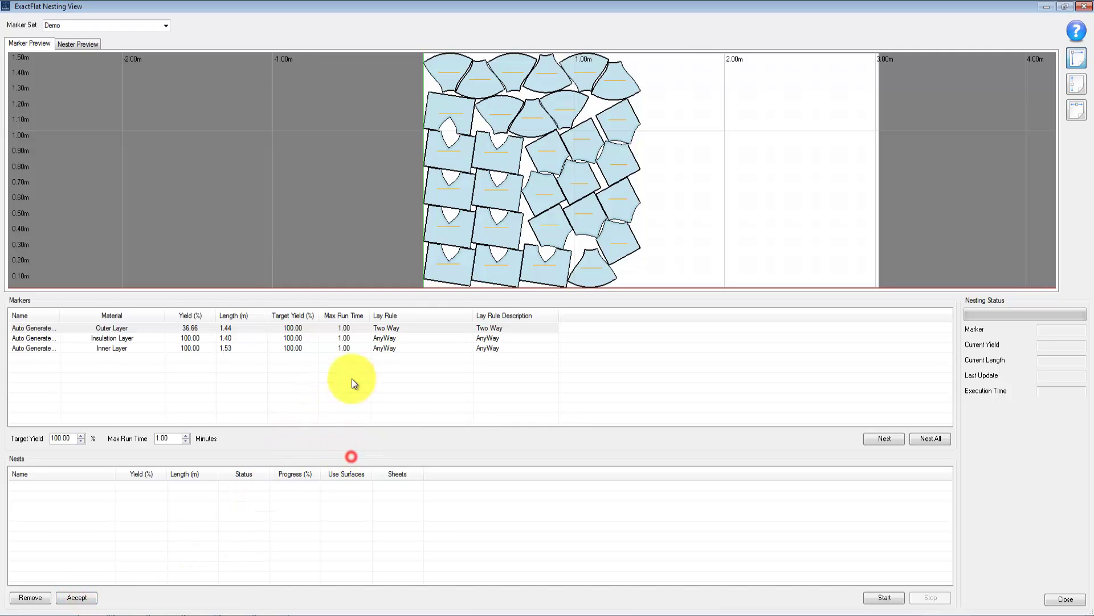
Step: Nest the Insulation Layer marker and accept the 7.27% / 0.89 m result
{"action": "left_click", "coordinate": [347, 338]}
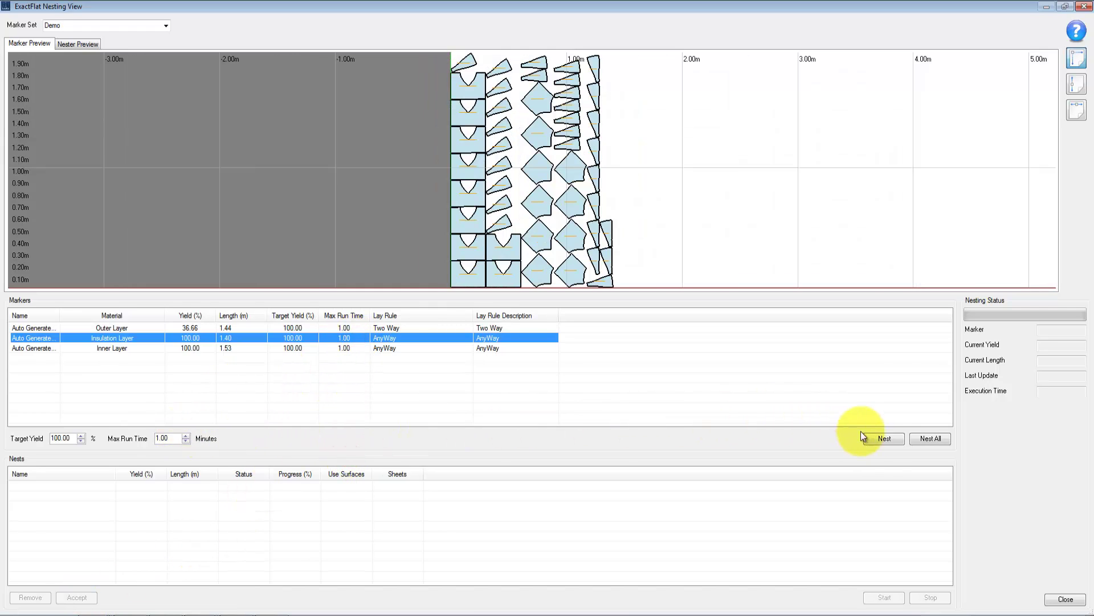
{"action": "left_click", "coordinate": [882, 438]}
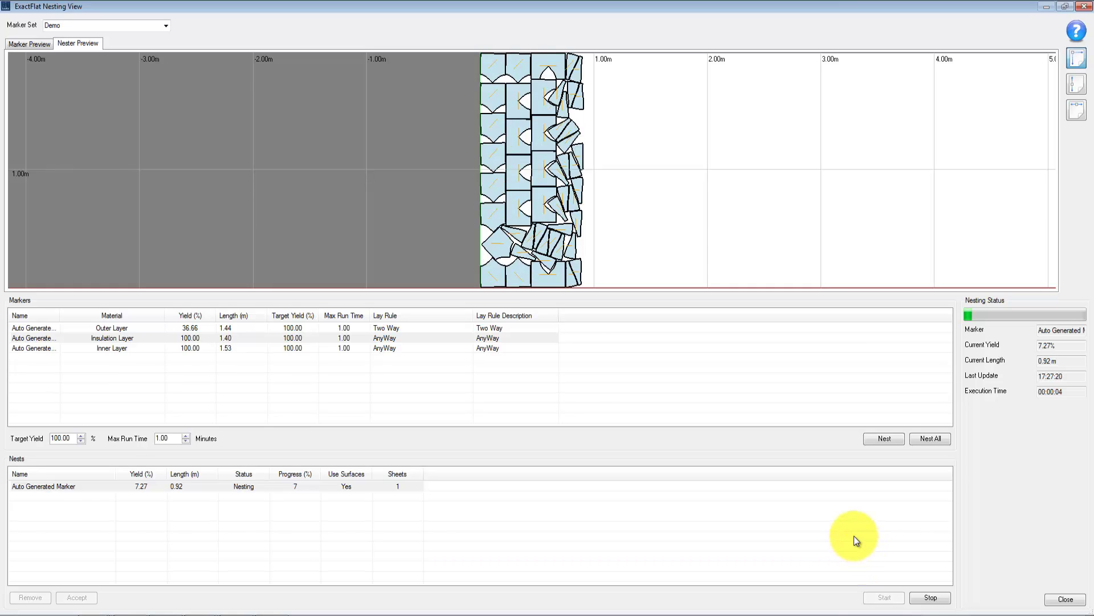
{"action": "left_click", "coordinate": [930, 598]}
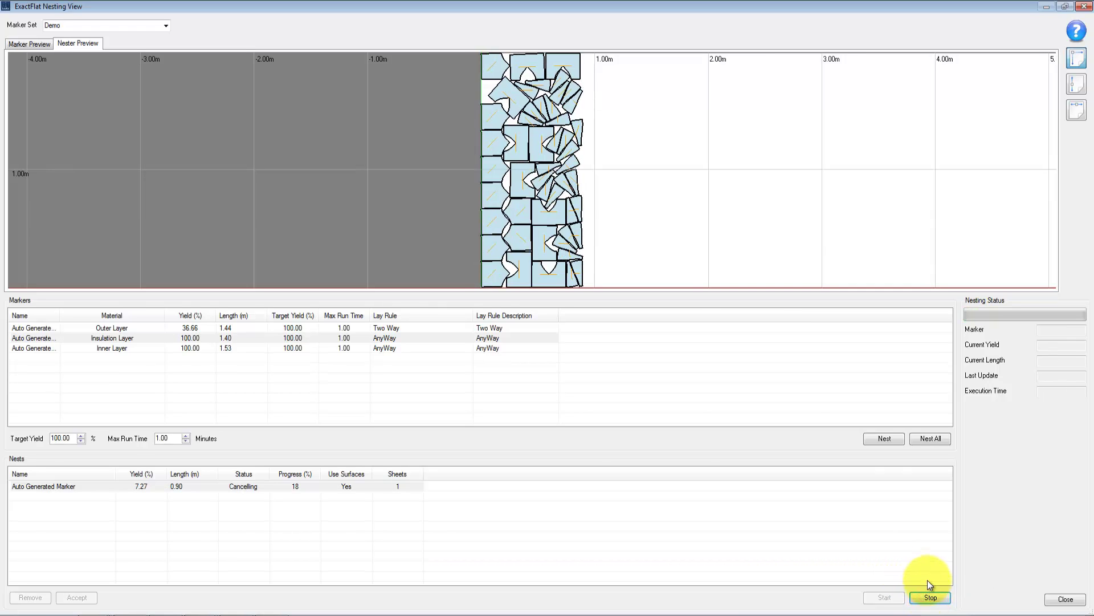
{"action": "left_click", "coordinate": [78, 597]}
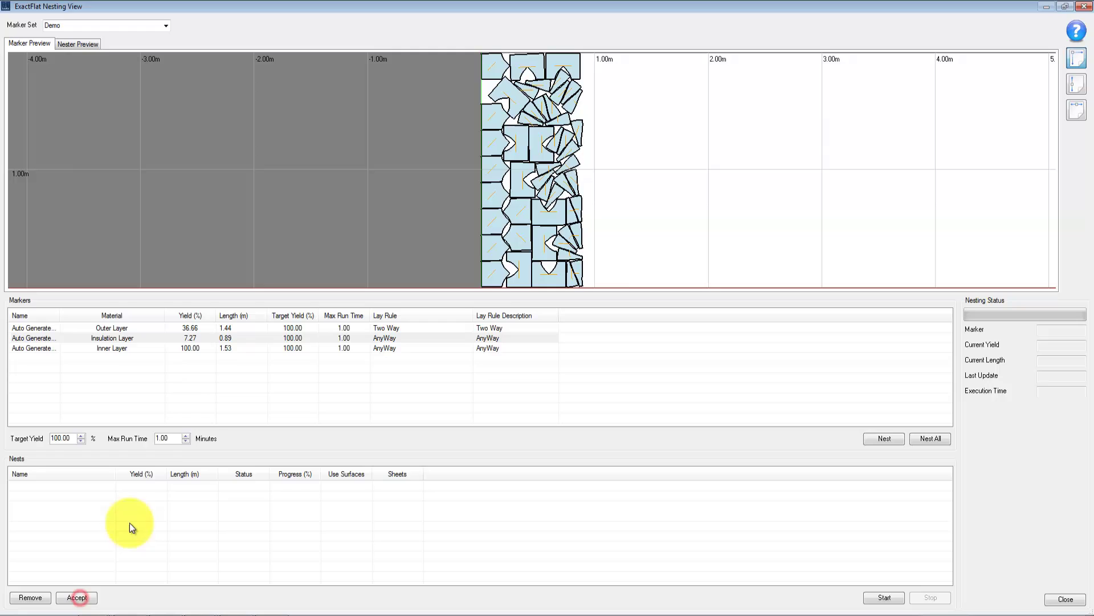
Step: Nest the Inner Layer marker, accept 29.49% over 1.13 m, and close the Nesting View
{"action": "left_click", "coordinate": [150, 349]}
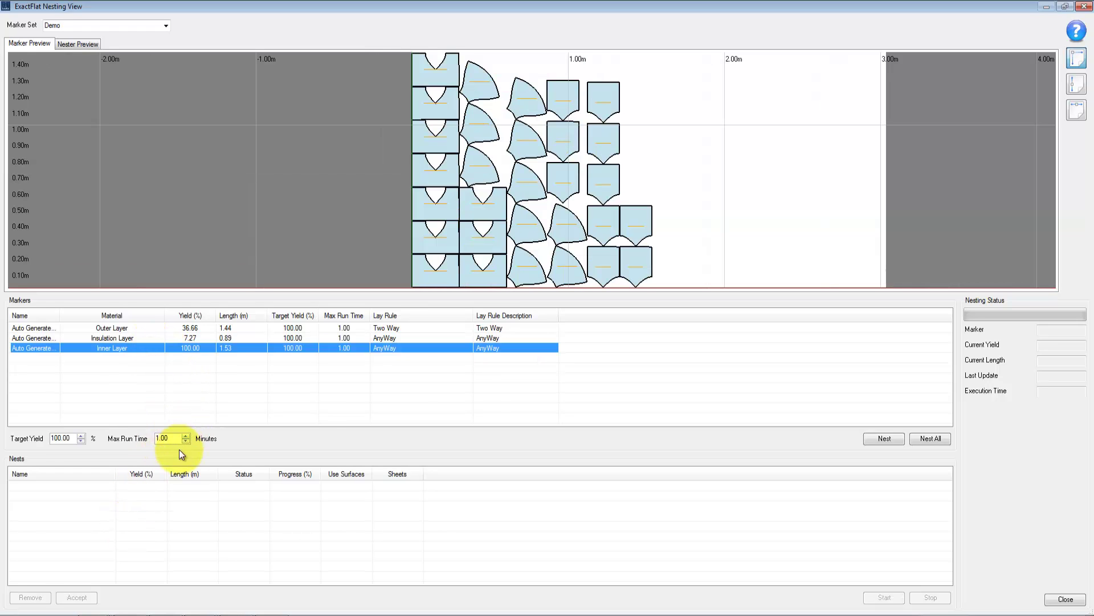
{"action": "left_click", "coordinate": [881, 441]}
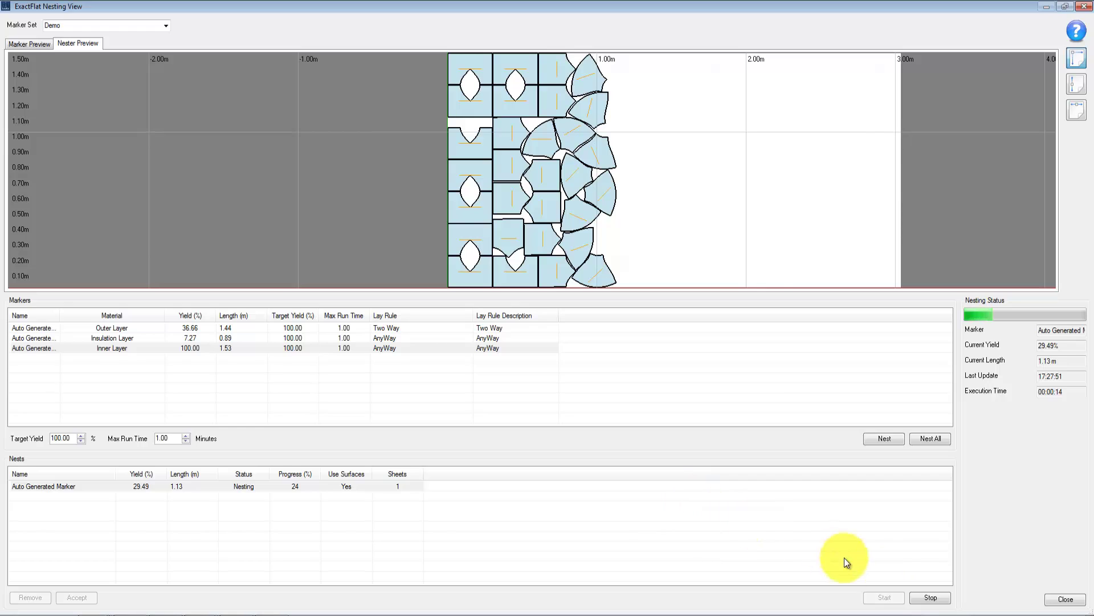
{"action": "left_click", "coordinate": [931, 596]}
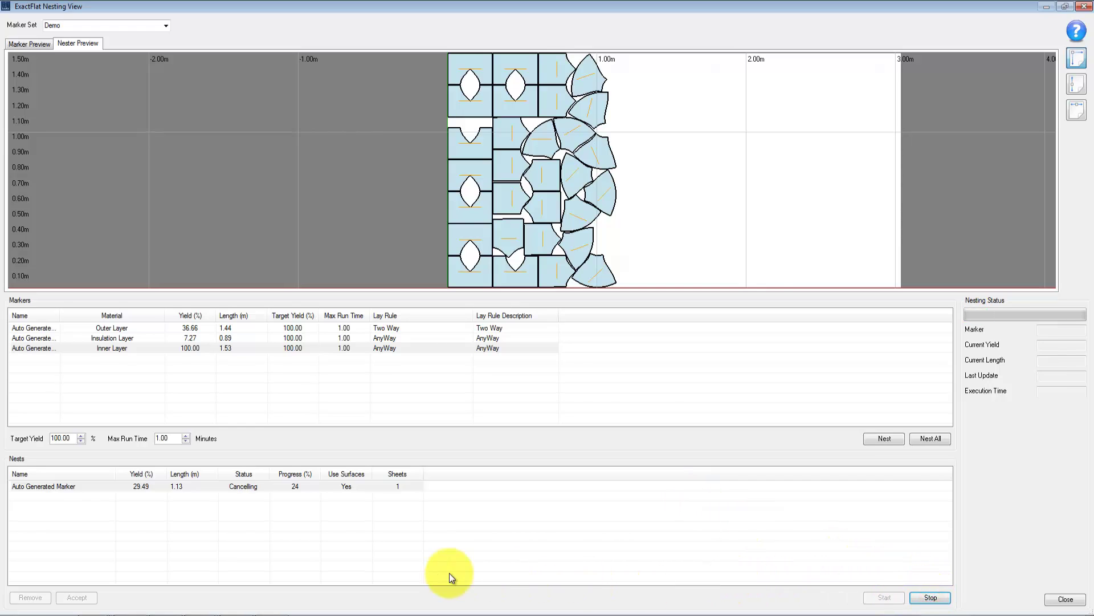
{"action": "left_click", "coordinate": [73, 597]}
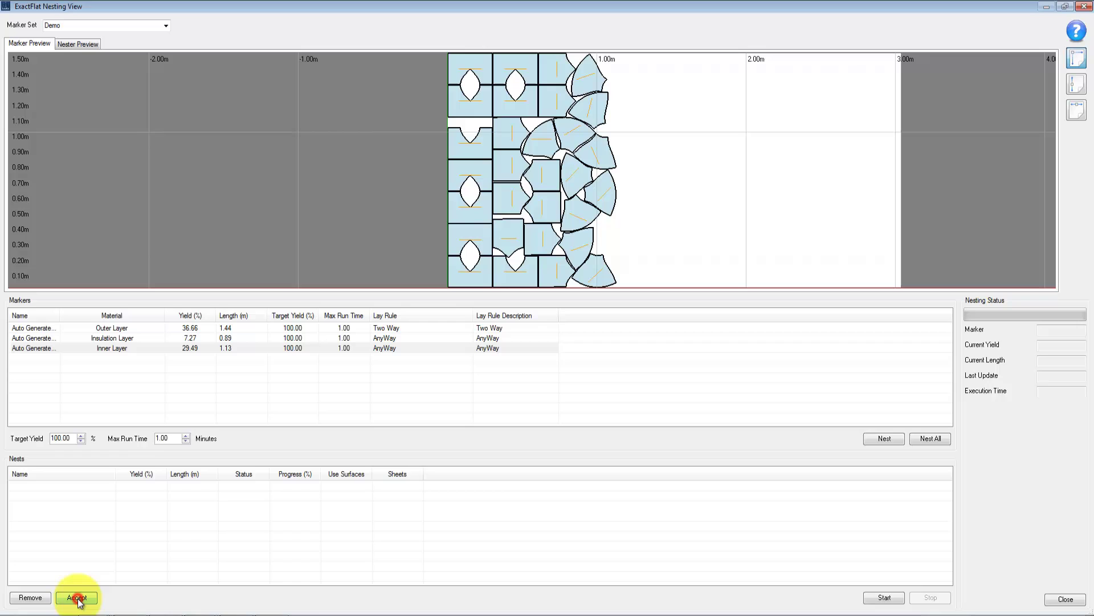
{"action": "left_click", "coordinate": [1065, 599]}
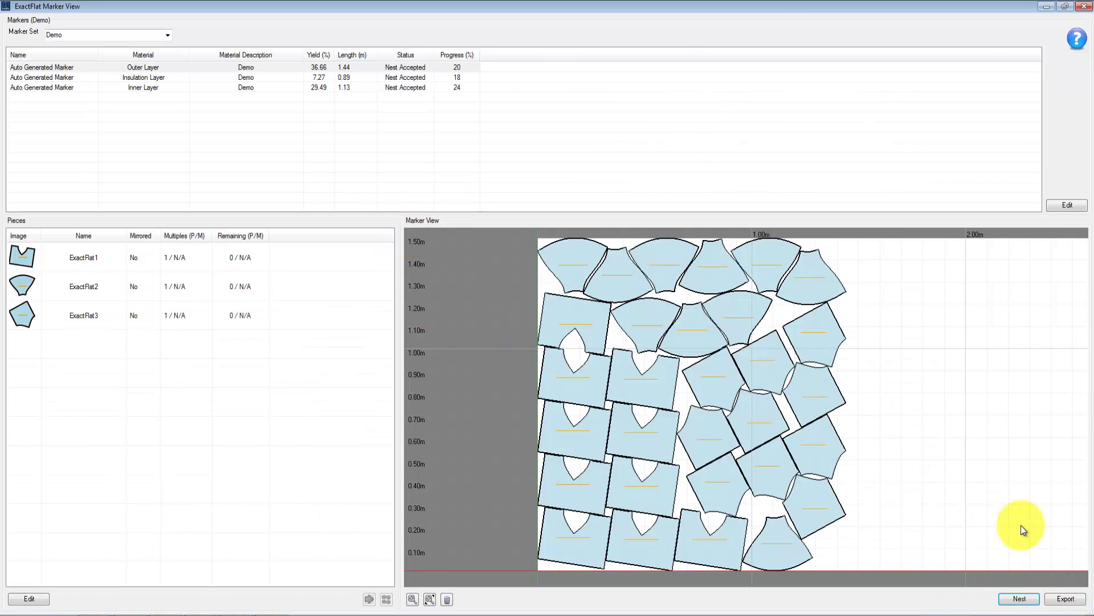
Step: Export the markers with the Export to Eastman profile as a DXF file named Demo
{"action": "left_click", "coordinate": [1073, 601]}
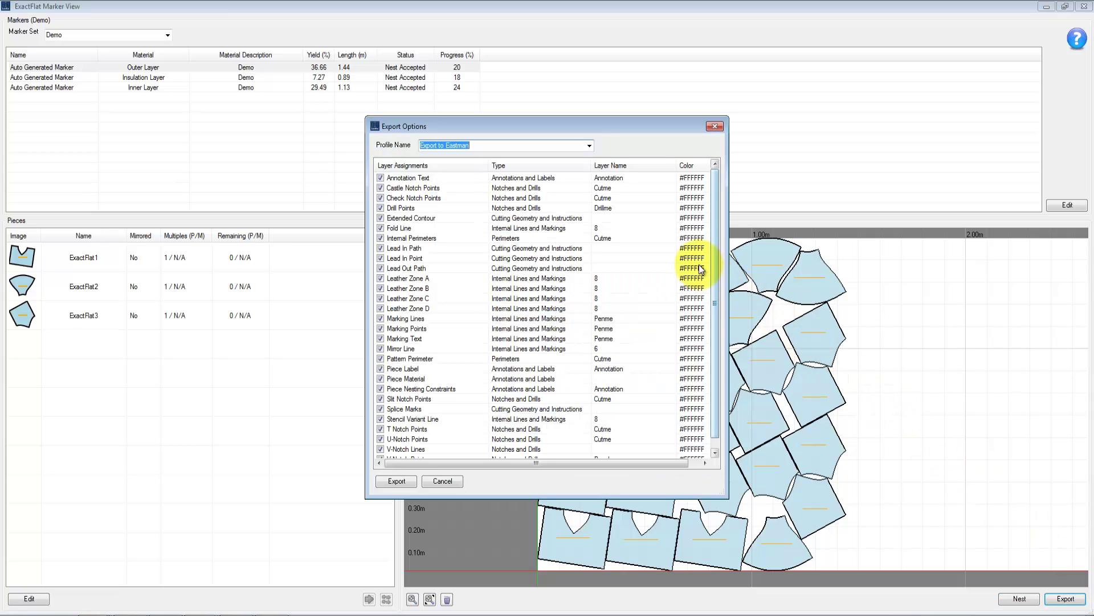
{"action": "left_click", "coordinate": [590, 146]}
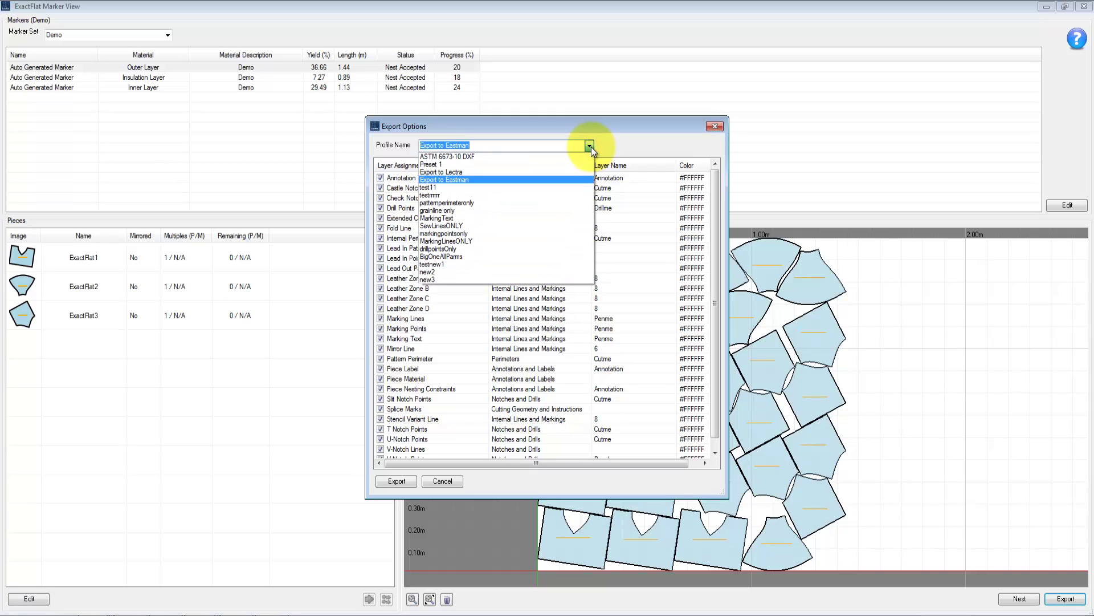
{"action": "left_click", "coordinate": [662, 151]}
{"action": "left_click", "coordinate": [402, 481]}
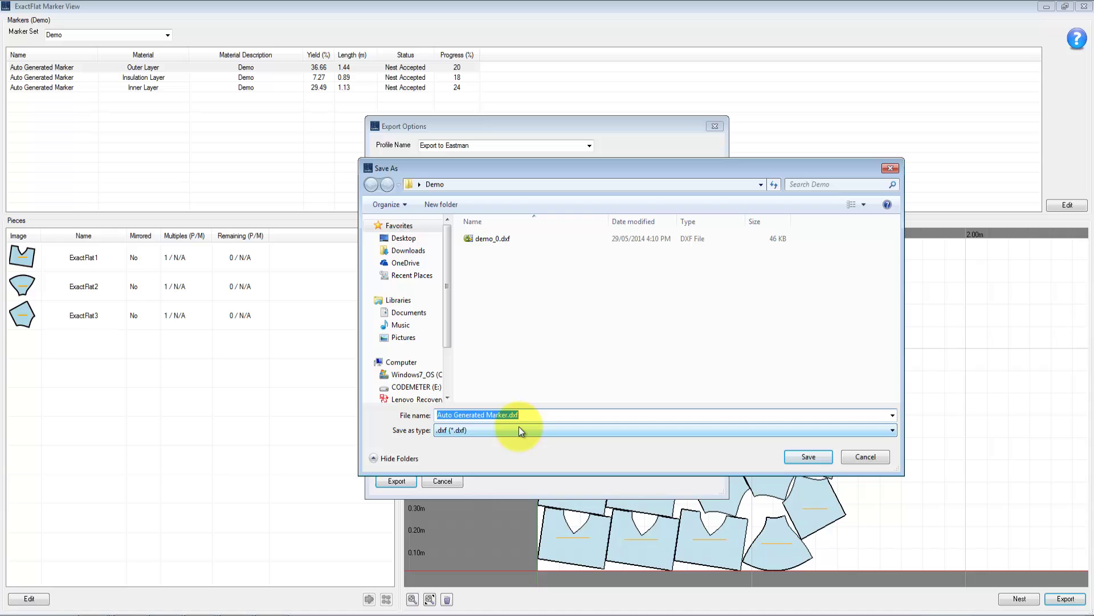
{"action": "type", "text": "Demo"}
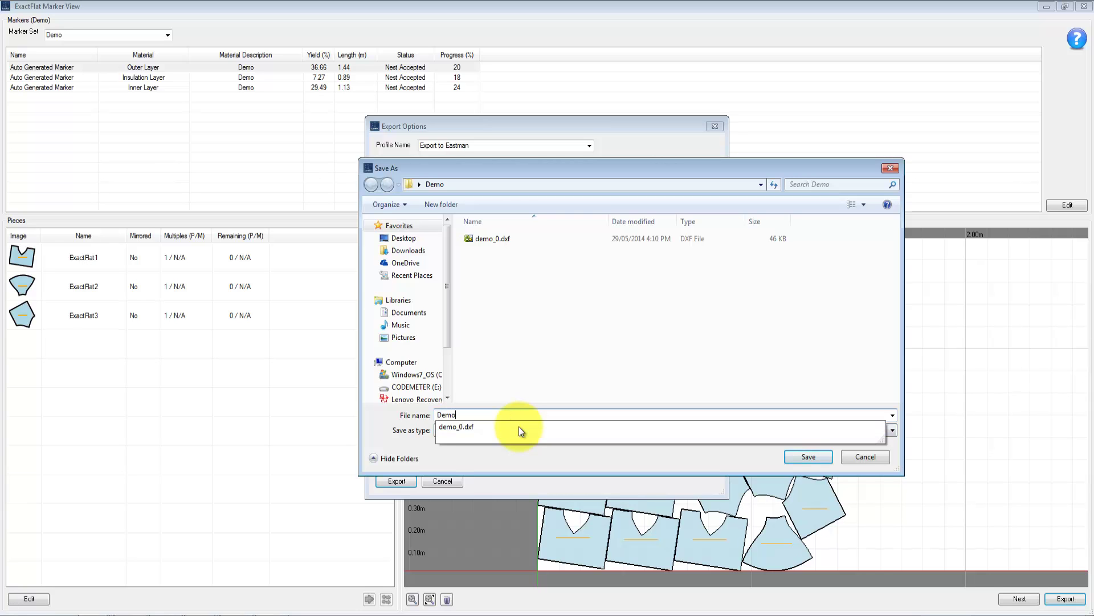
{"action": "key", "text": "Return"}
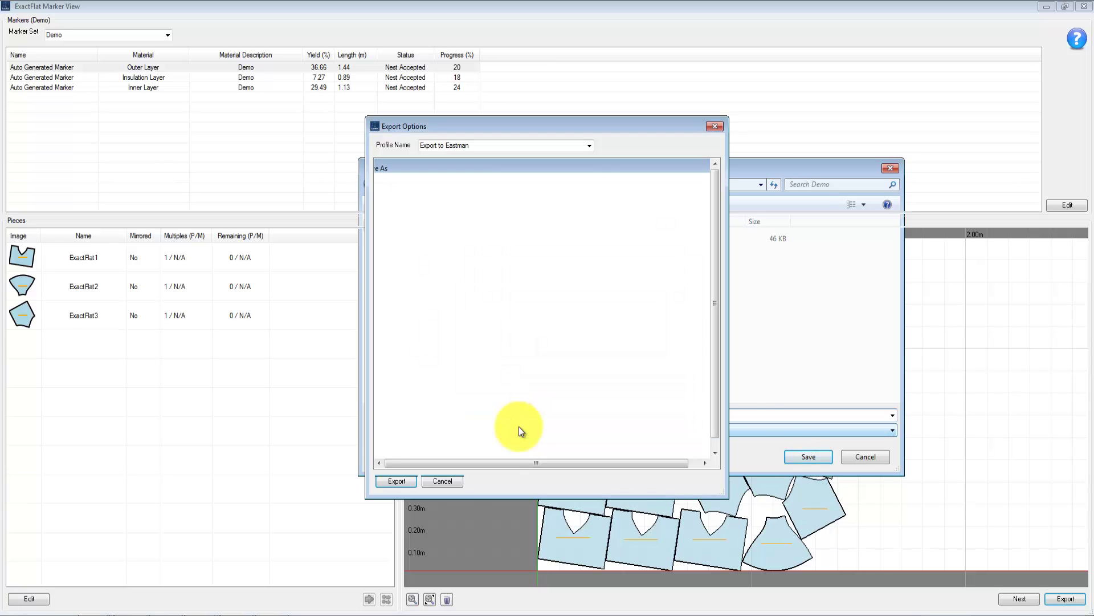
{"action": "left_click", "coordinate": [627, 339]}
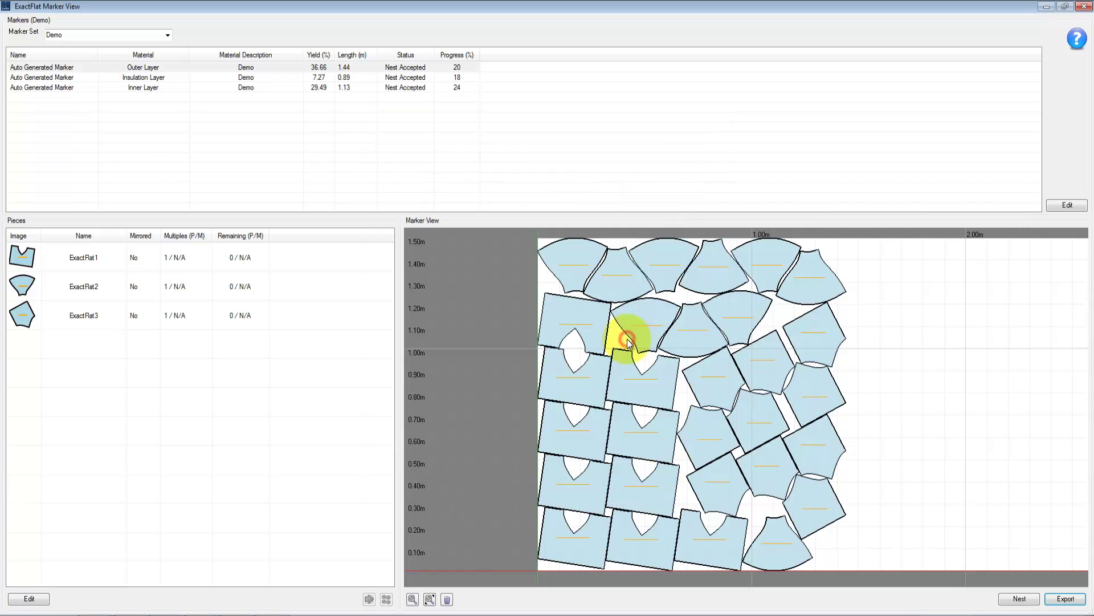
Step: Open demo1_0.dxf from the Demo folder in eDrawings, placed on the left half
{"action": "right_click", "coordinate": [80, 608]}
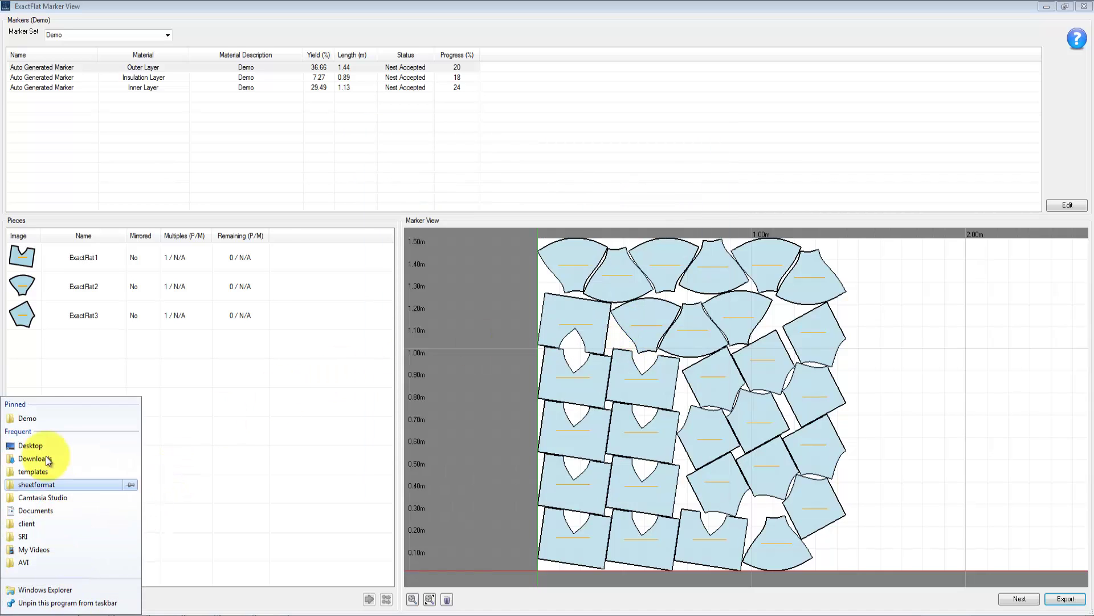
{"action": "left_click", "coordinate": [32, 419]}
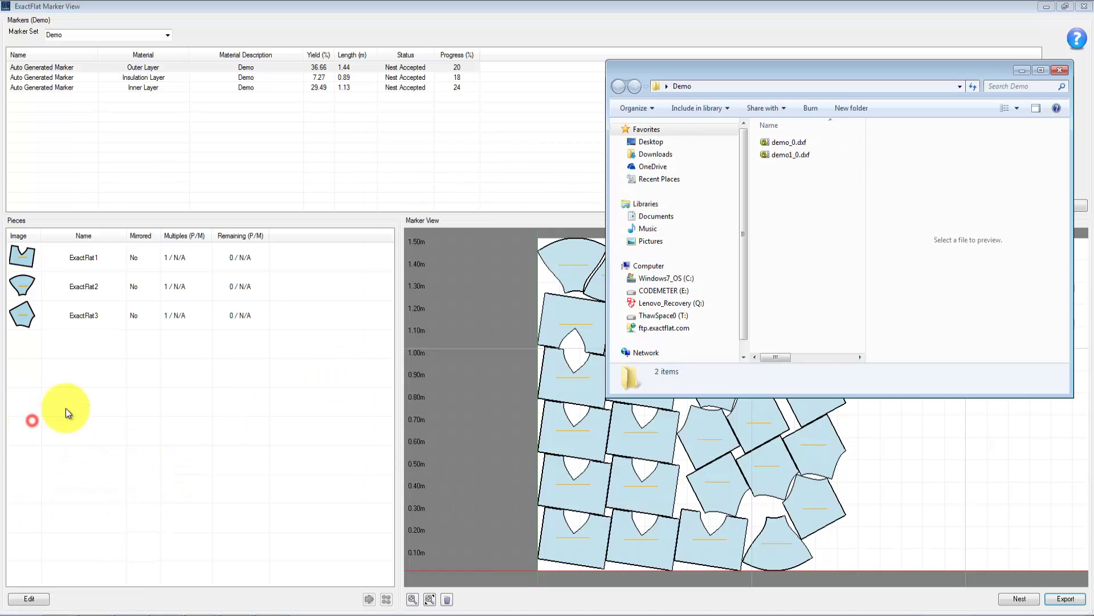
{"action": "left_click", "coordinate": [793, 156]}
{"action": "double_click", "coordinate": [793, 157]}
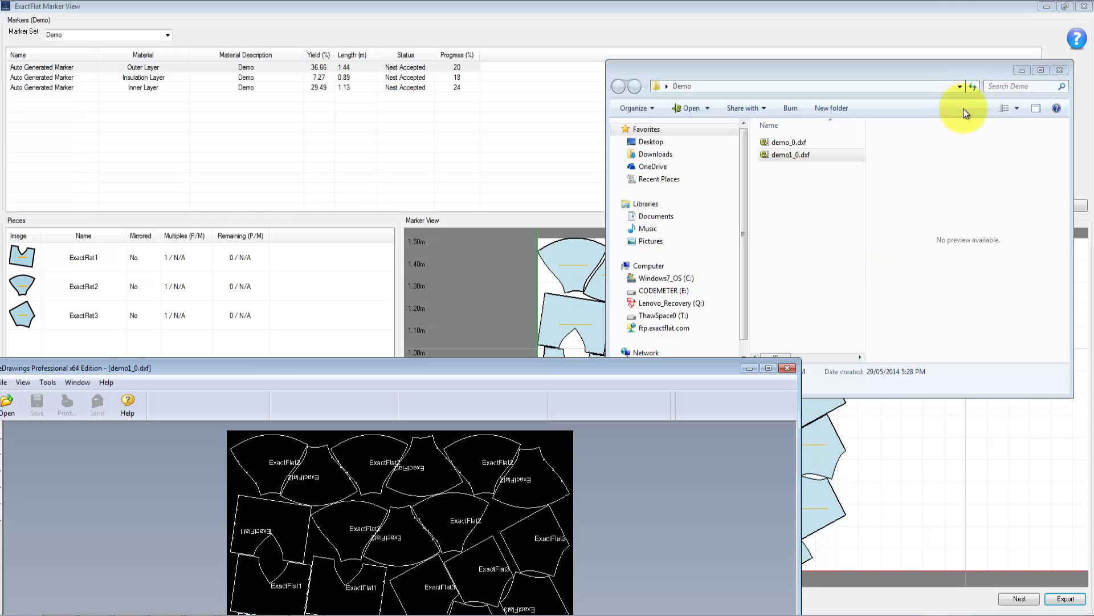
{"action": "left_click", "coordinate": [1020, 71]}
{"action": "mouse_move", "coordinate": [592, 369]}
{"action": "left_mouse_down"}
{"action": "mouse_move", "coordinate": [542, 329]}
{"action": "mouse_move", "coordinate": [2, 57]}
{"action": "left_mouse_up"}
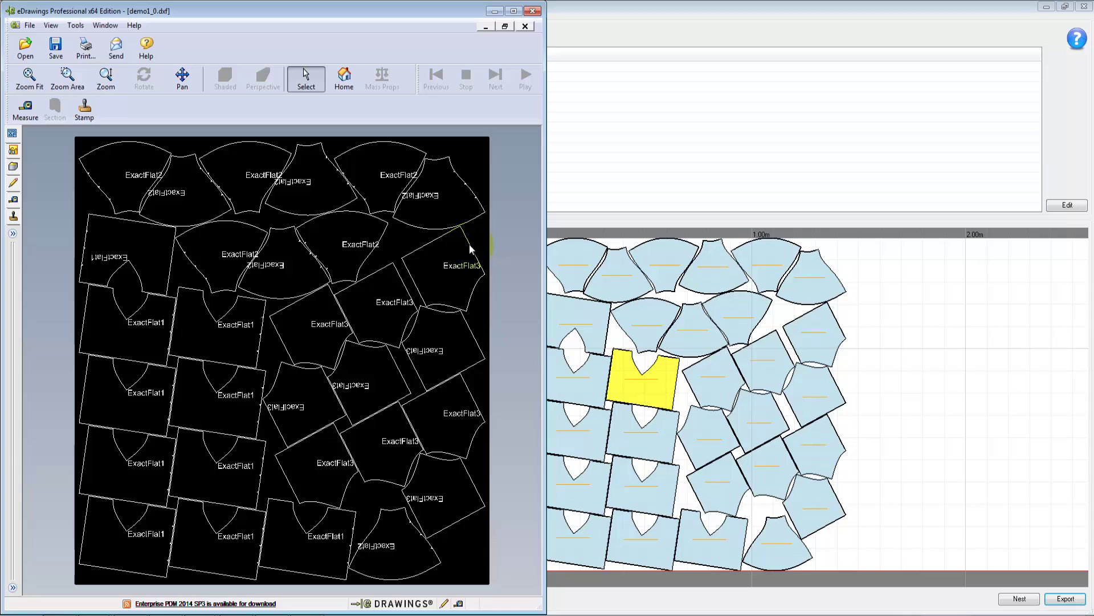
Step: Toggle the Annotation layer off and on, then zoom to fit the whole nest layout
{"action": "left_click", "coordinate": [13, 169]}
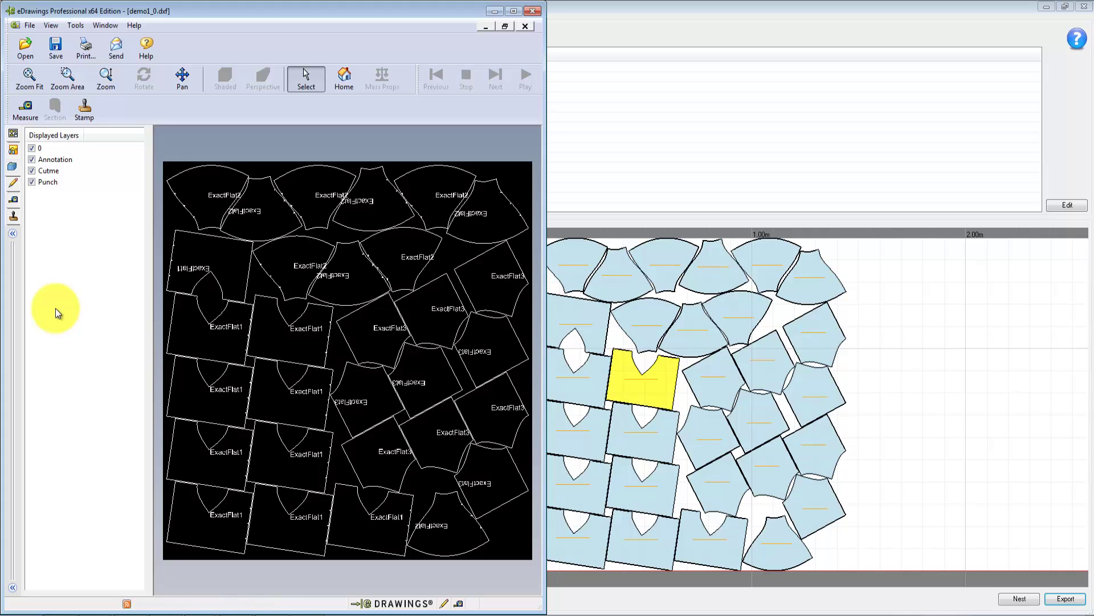
{"action": "left_click", "coordinate": [33, 159]}
{"action": "left_click", "coordinate": [33, 160]}
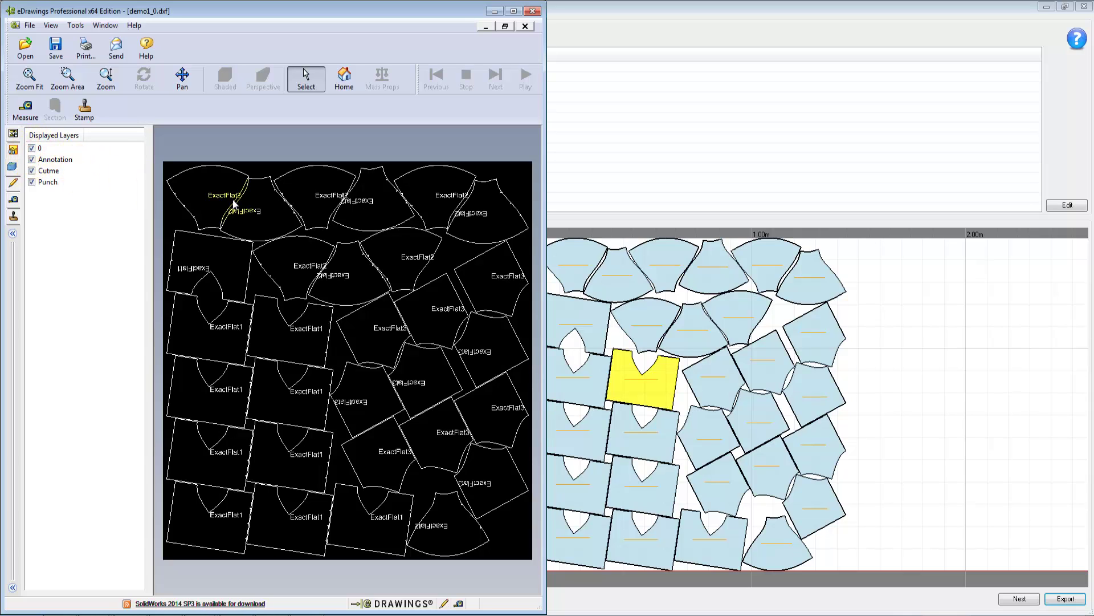
{"action": "scroll", "coordinate": [269, 205], "scroll_direction": "up", "scroll_amount": 8}
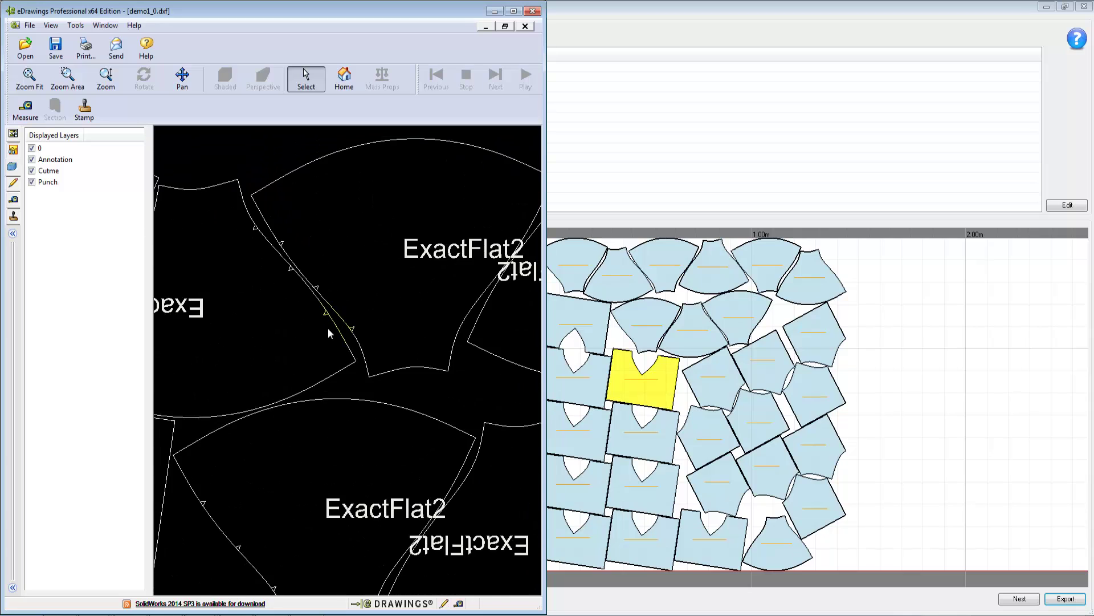
{"action": "scroll", "coordinate": [329, 334], "scroll_direction": "up", "scroll_amount": 2}
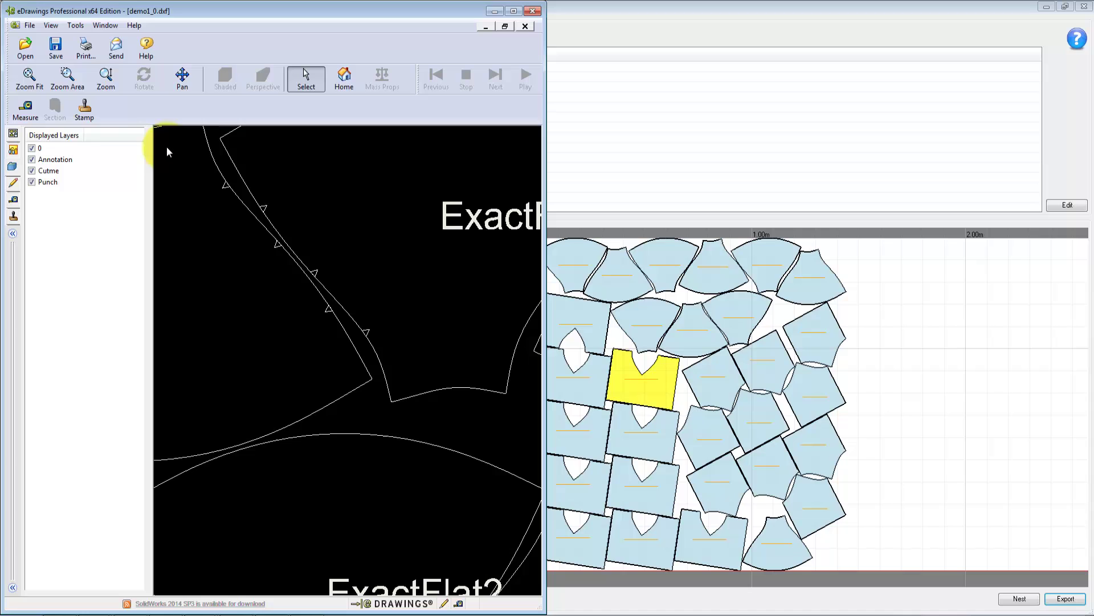
{"action": "left_click", "coordinate": [29, 74]}
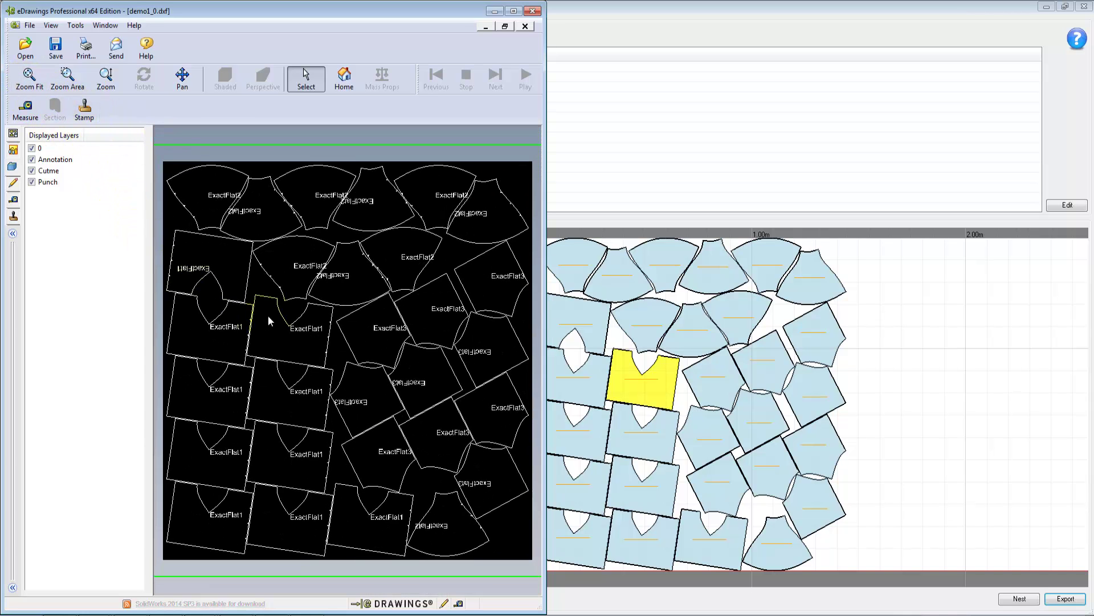
Step: Close the nest DXF and the ExactFlat Marker View window
{"action": "left_click", "coordinate": [516, 93]}
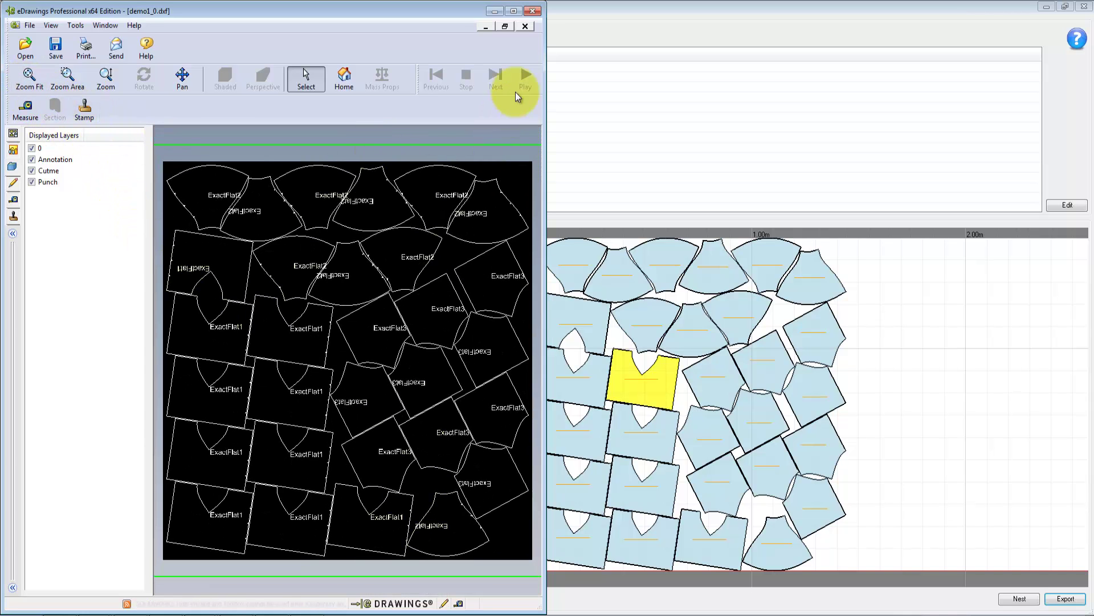
{"action": "left_click", "coordinate": [533, 10]}
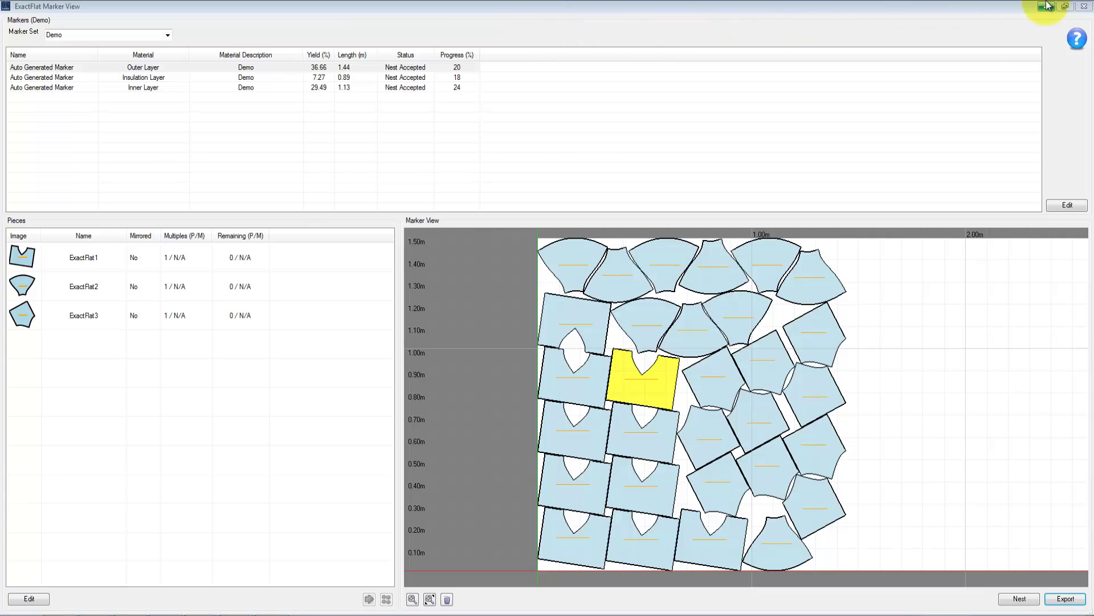
{"action": "left_click", "coordinate": [1085, 7]}
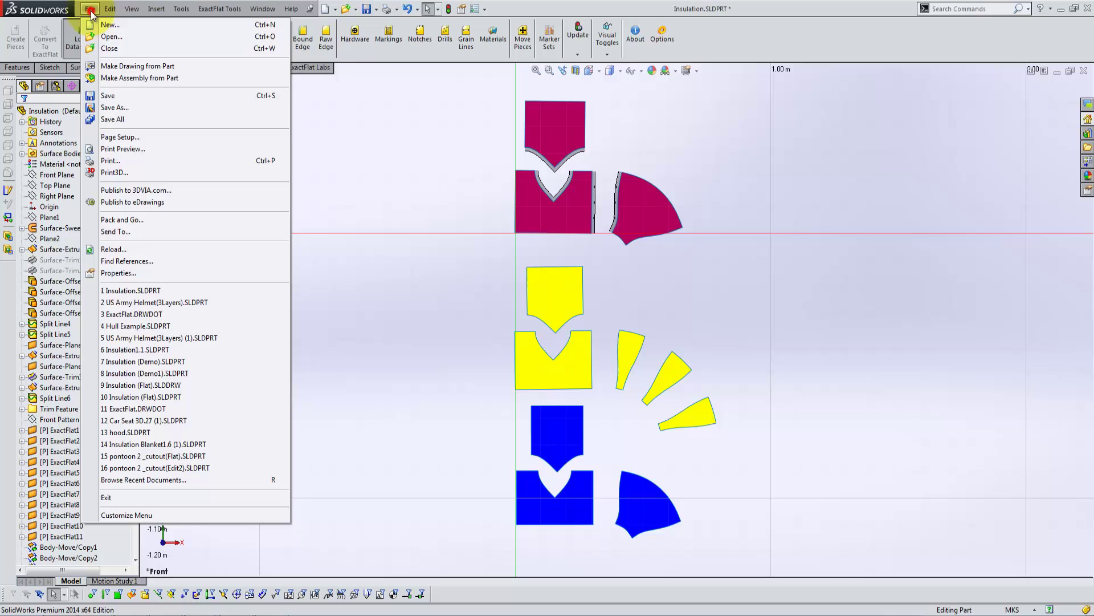
Step: Create a new SOLIDWORKS drawing from the ExactFlat template
{"action": "left_click", "coordinate": [110, 24]}
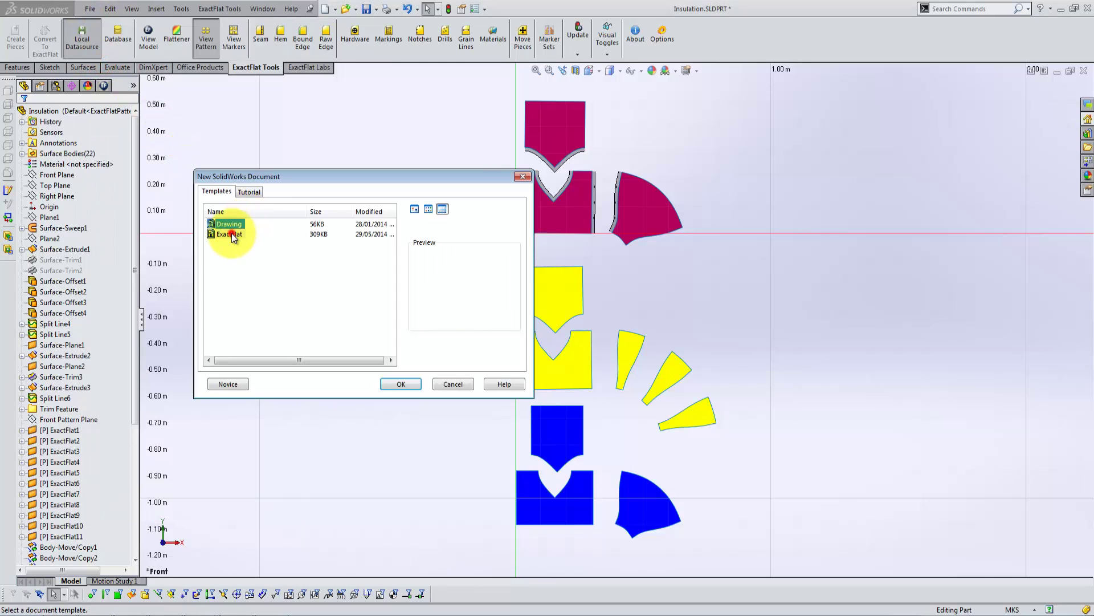
{"action": "left_click", "coordinate": [405, 384]}
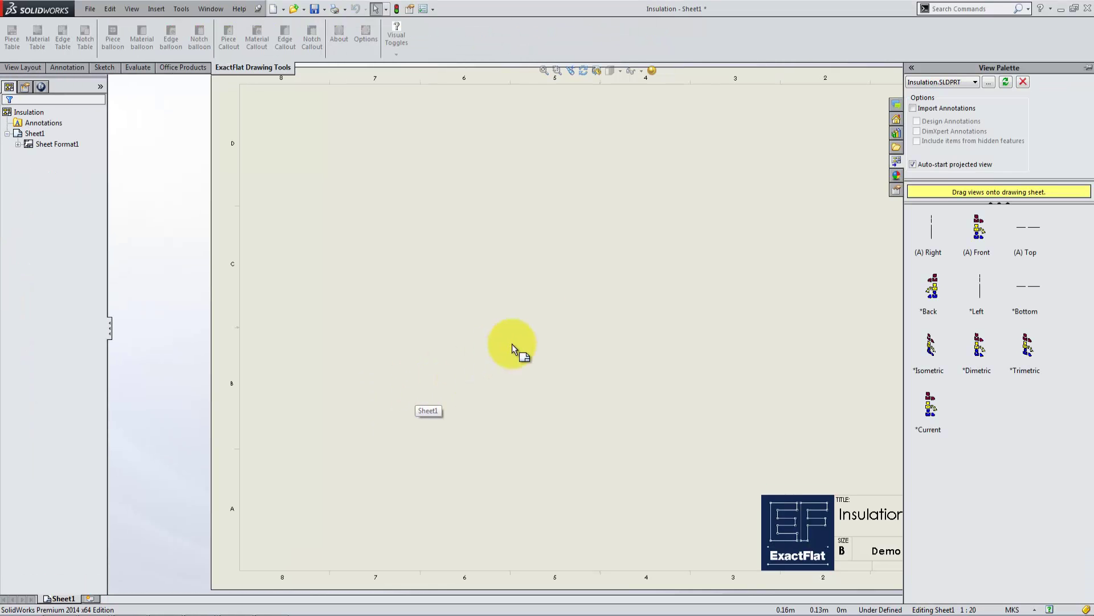
Step: Place the front view of the pieces on the sheet, shaded, at custom scale 1:10
{"action": "mouse_move", "coordinate": [973, 242]}
{"action": "left_mouse_down"}
{"action": "mouse_move", "coordinate": [882, 307]}
{"action": "mouse_move", "coordinate": [881, 292]}
{"action": "left_mouse_up"}
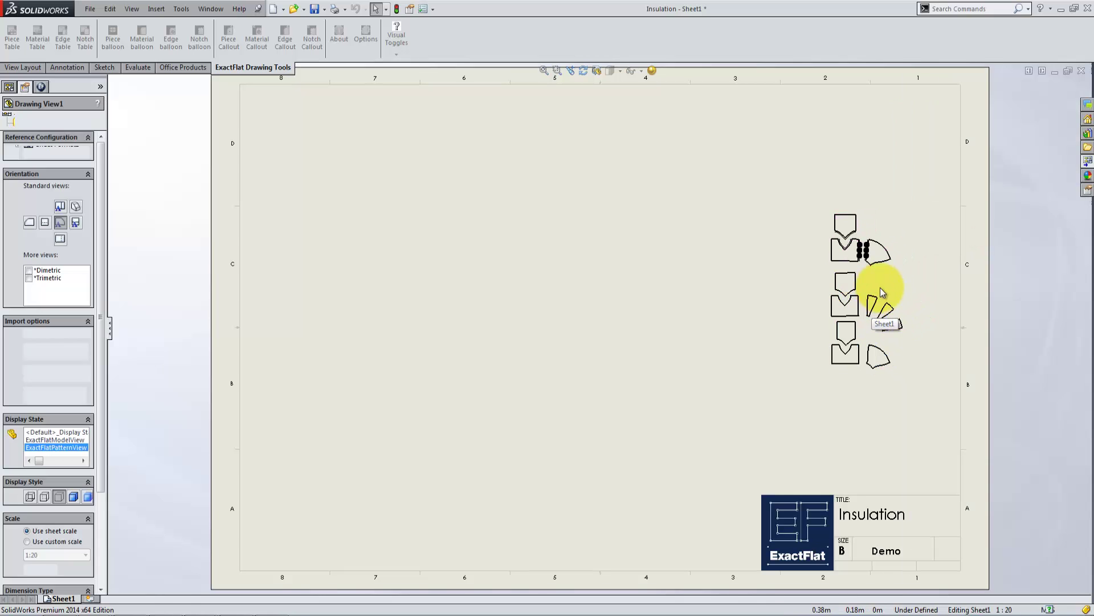
{"action": "left_click", "coordinate": [8, 120]}
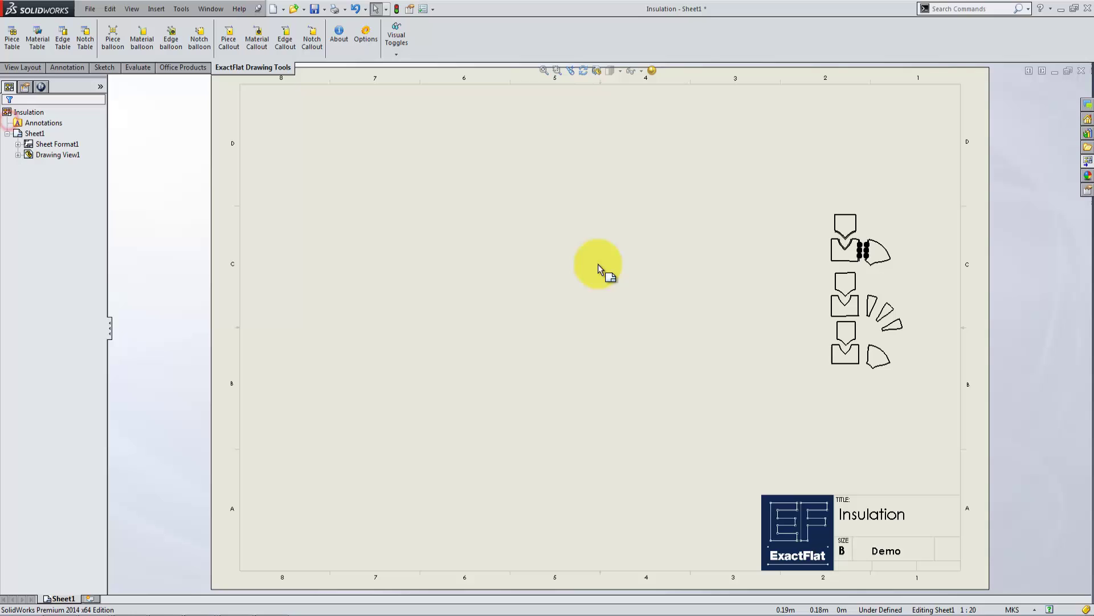
{"action": "left_click", "coordinate": [873, 274]}
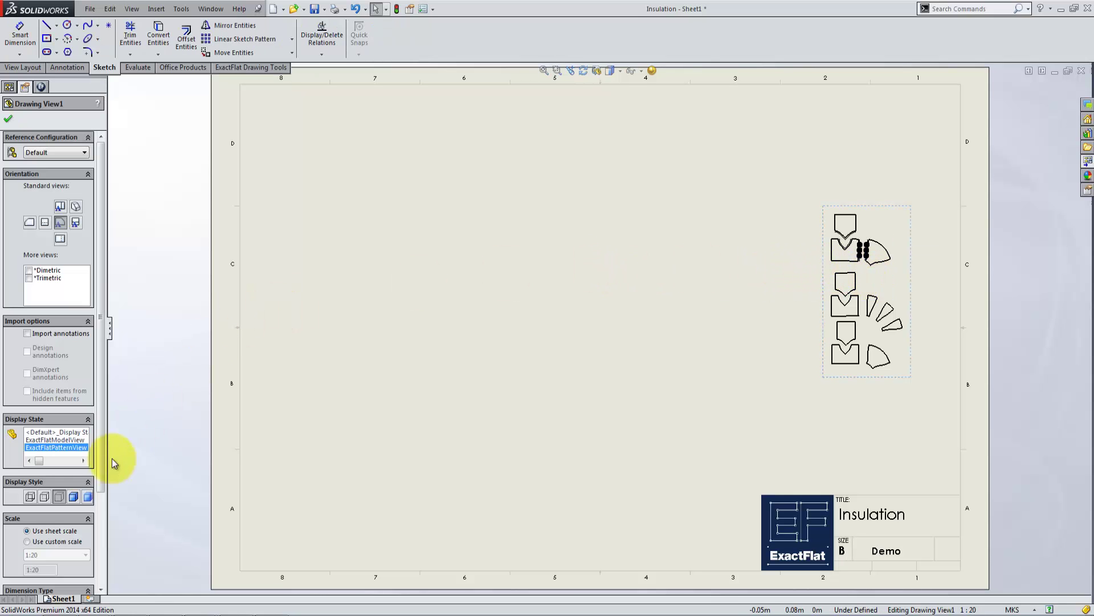
{"action": "left_click", "coordinate": [73, 495]}
{"action": "left_click_drag", "start_coordinate": [99, 467], "coordinate": [87, 547]}
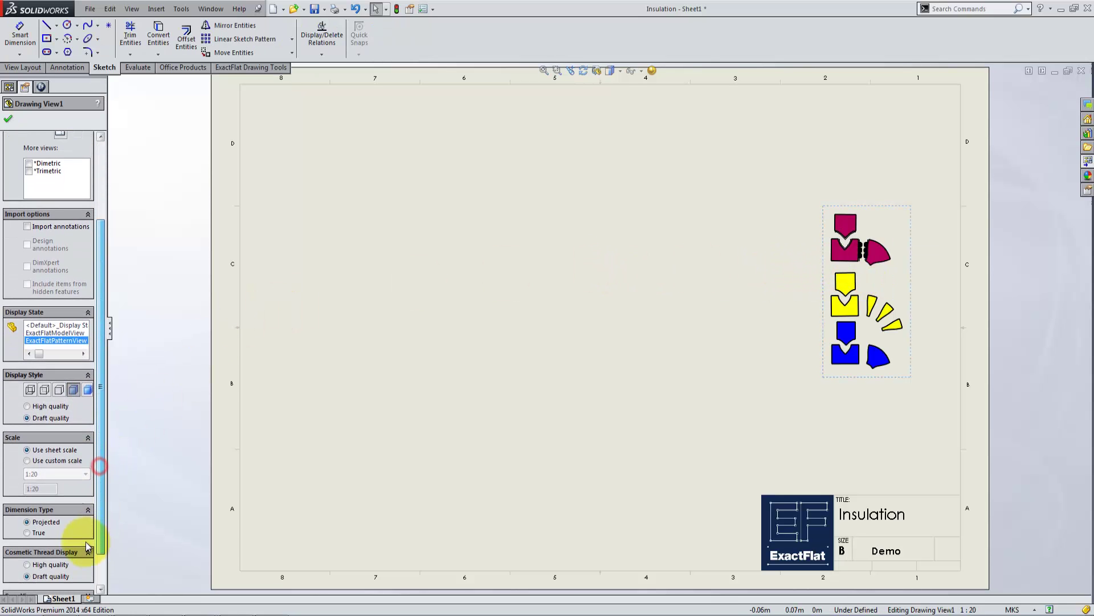
{"action": "left_click", "coordinate": [28, 460]}
{"action": "left_click", "coordinate": [51, 474]}
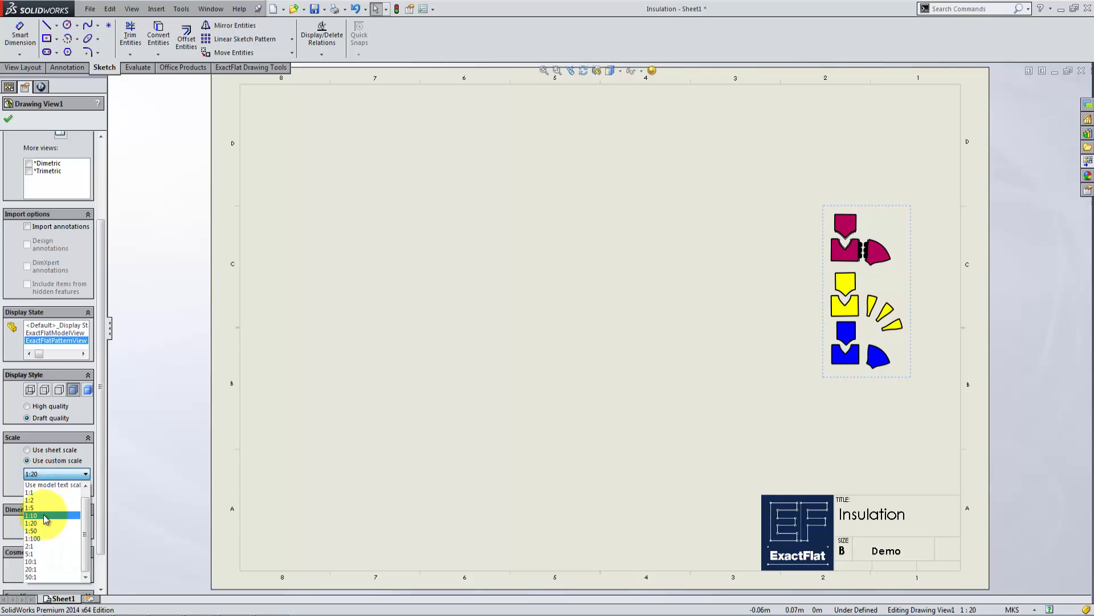
{"action": "left_click", "coordinate": [45, 515]}
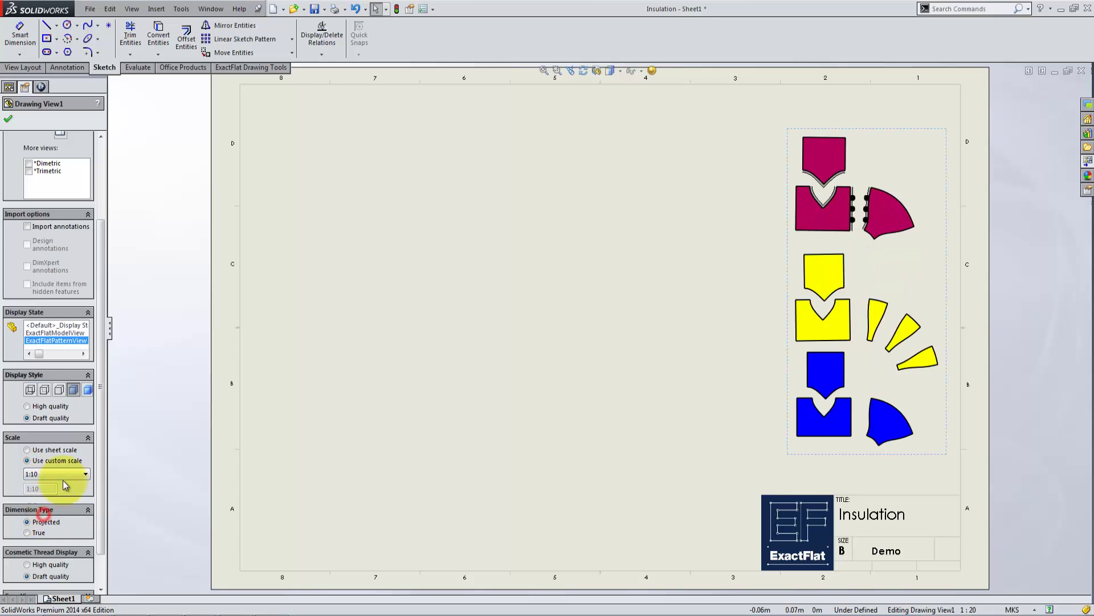
{"action": "left_click", "coordinate": [8, 119]}
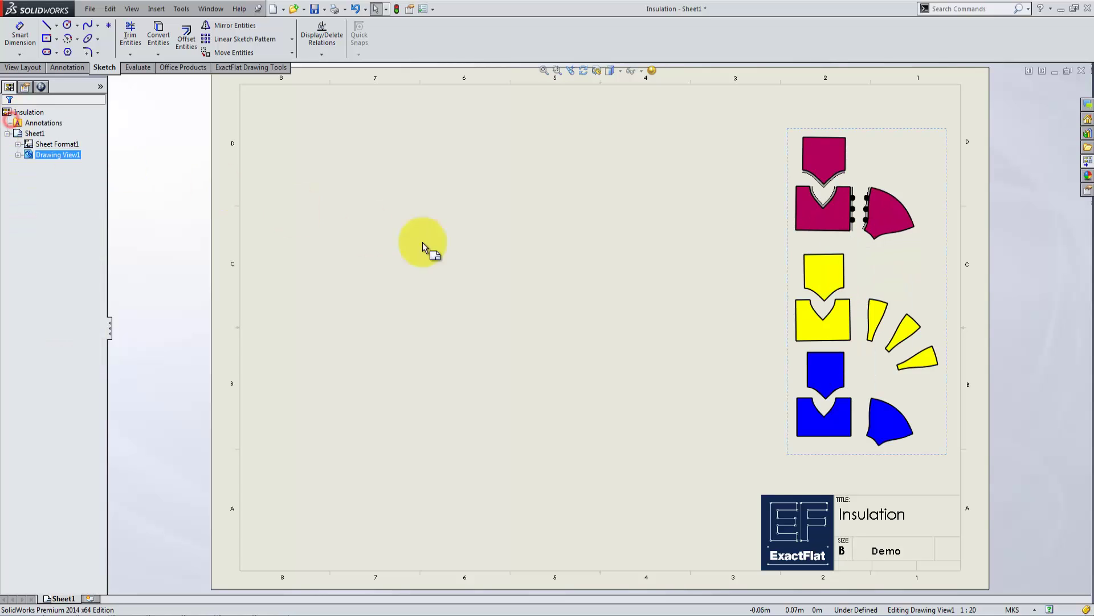
Step: Move the drawing view onto the Piece layer
{"action": "right_click", "coordinate": [471, 255]}
{"action": "left_click", "coordinate": [501, 509]}
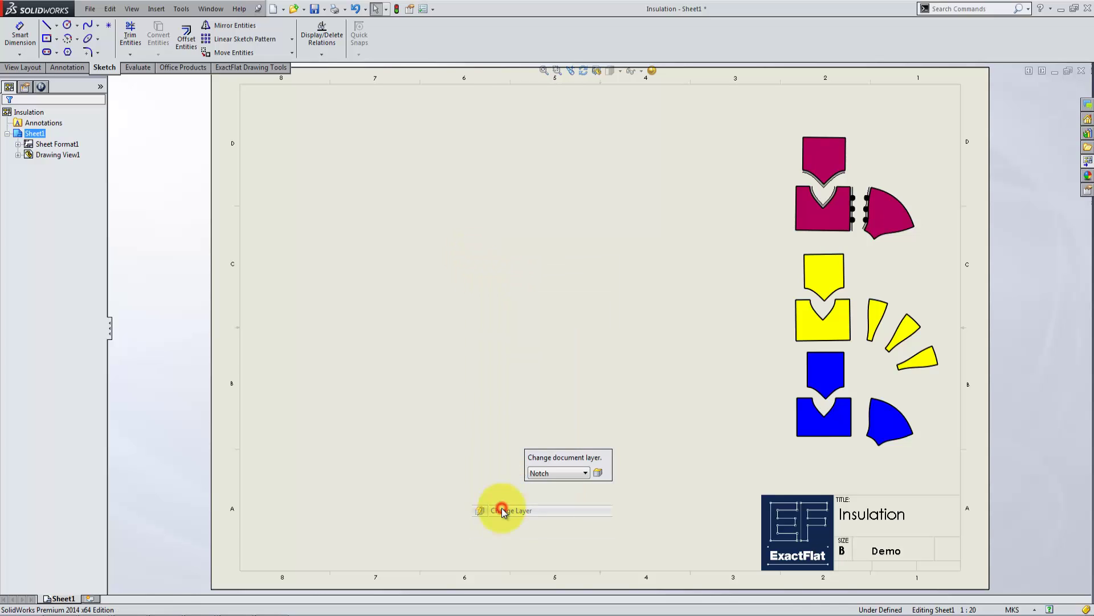
{"action": "left_click", "coordinate": [543, 475]}
{"action": "left_click", "coordinate": [543, 499]}
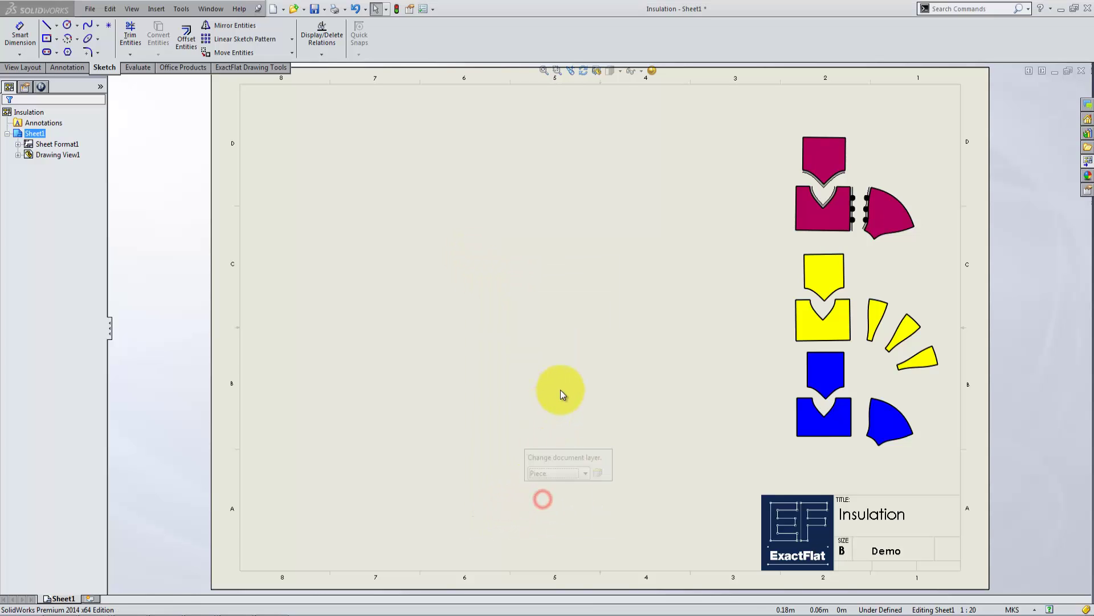
{"action": "left_click", "coordinate": [560, 391]}
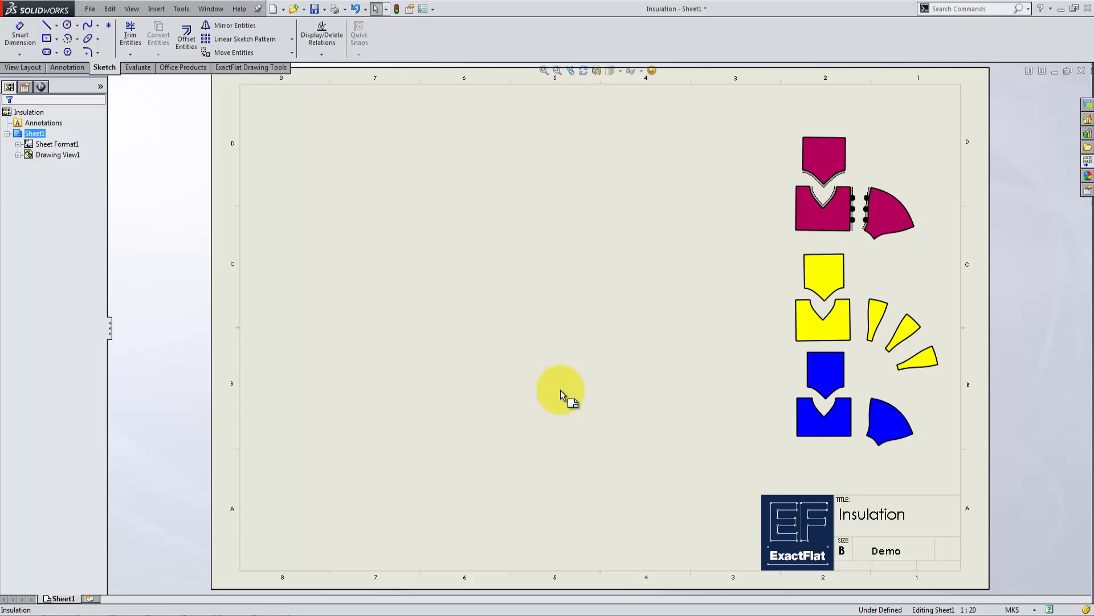
{"action": "left_click", "coordinate": [237, 67]}
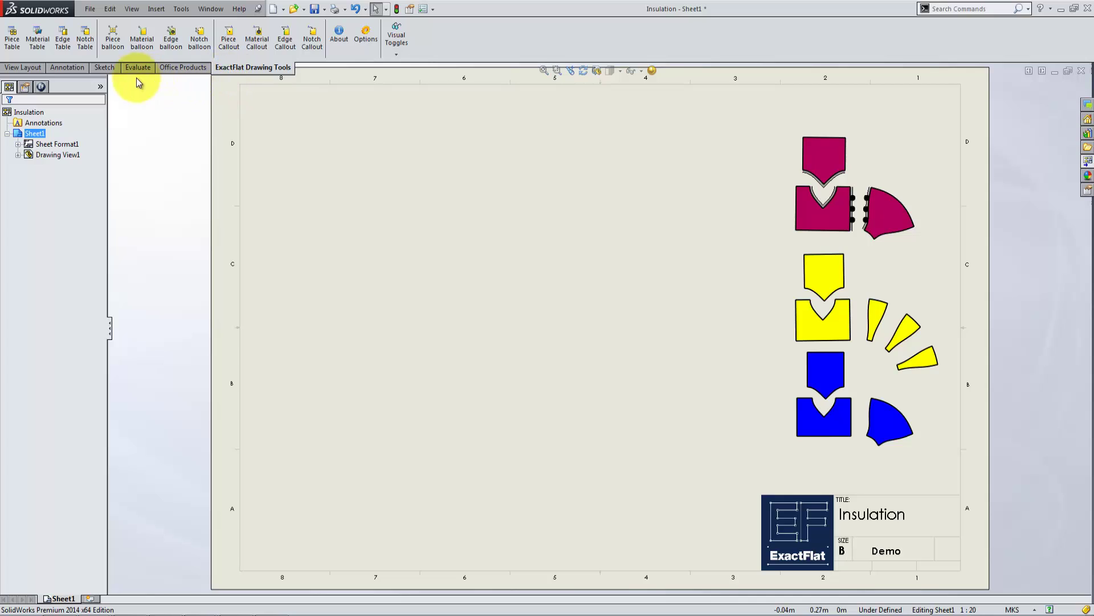
Step: Insert a piece table at the sheet's top-left corner
{"action": "left_click", "coordinate": [16, 54]}
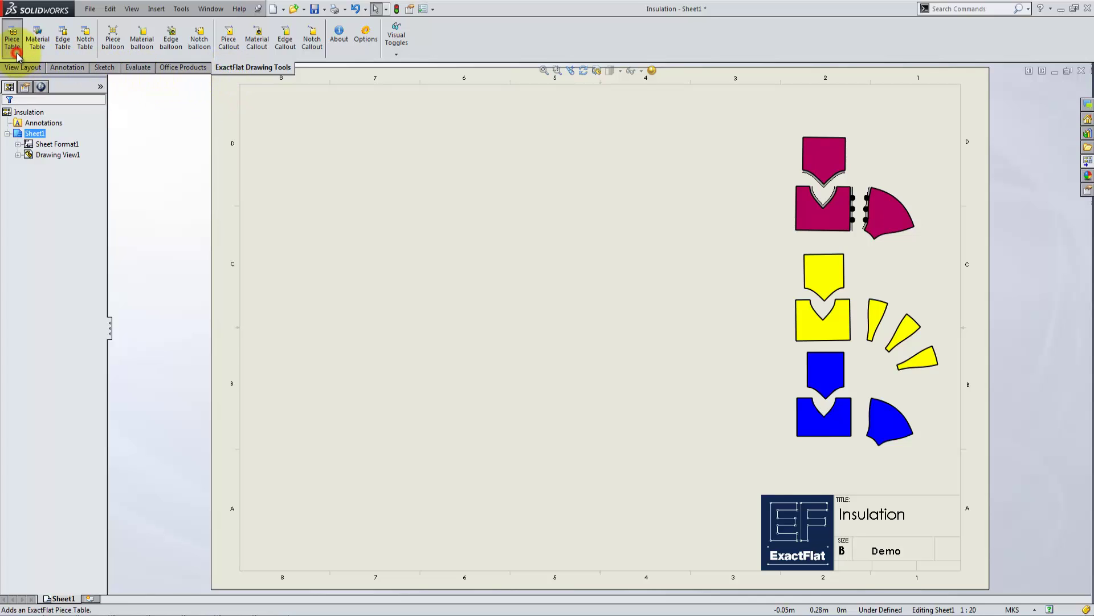
{"action": "left_click", "coordinate": [9, 121]}
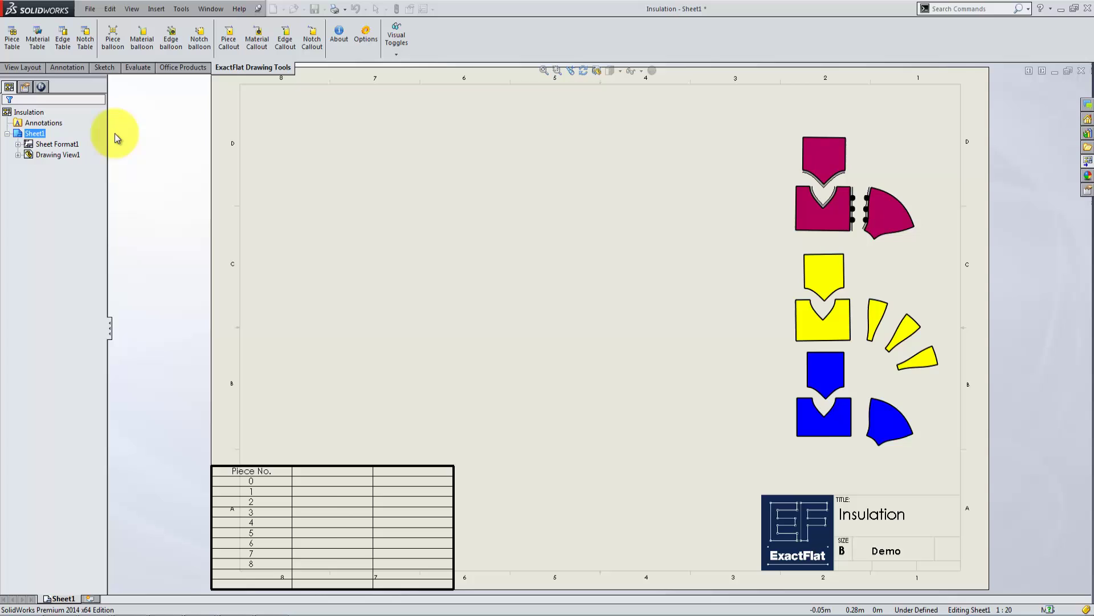
{"action": "left_click", "coordinate": [258, 227]}
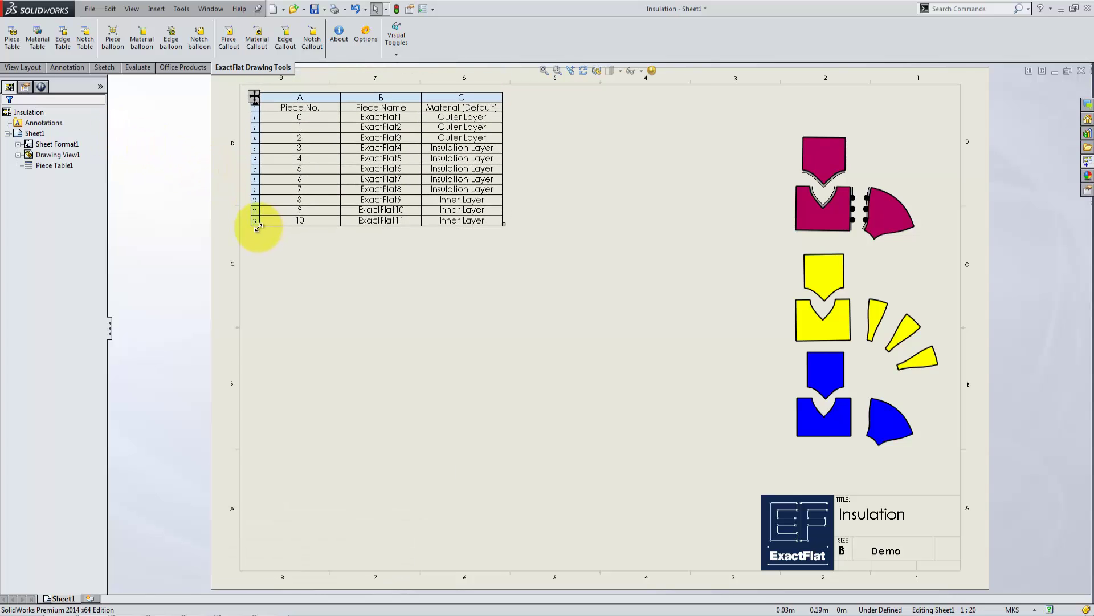
{"action": "left_click", "coordinate": [257, 224]}
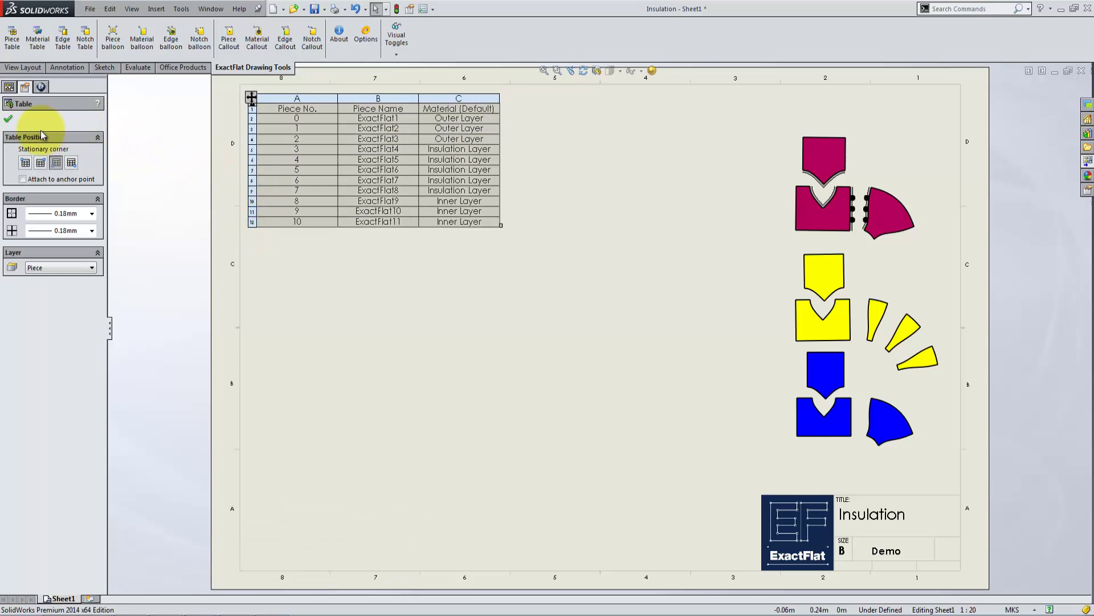
{"action": "left_click", "coordinate": [8, 118]}
{"action": "left_click", "coordinate": [311, 281]}
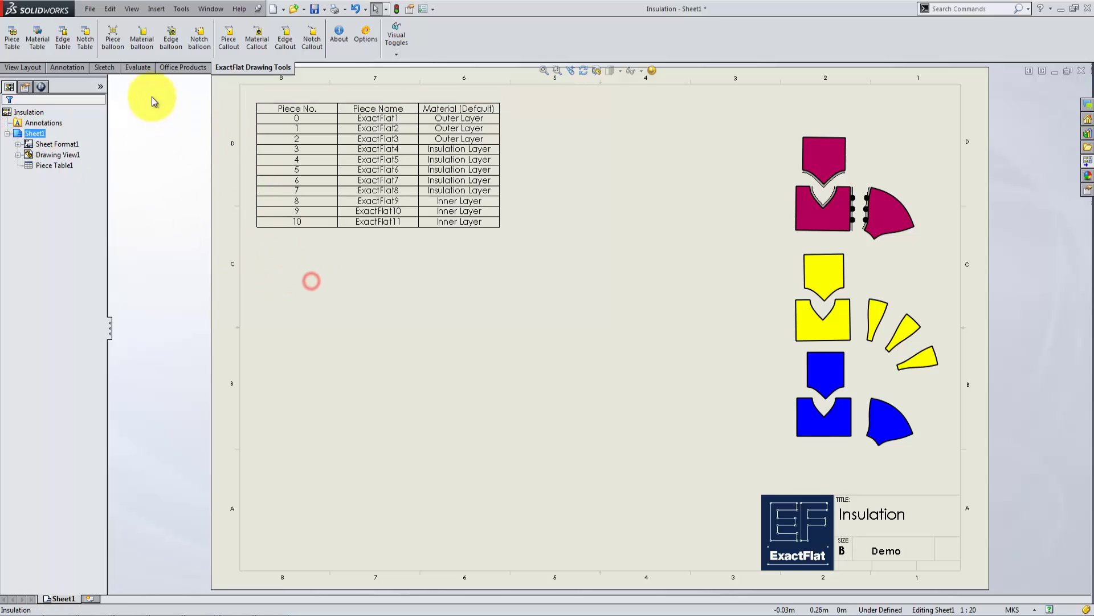
Step: Add piece balloons 2, 4 and 9 beside the top magenta, yellow and blue pieces
{"action": "left_click", "coordinate": [113, 40]}
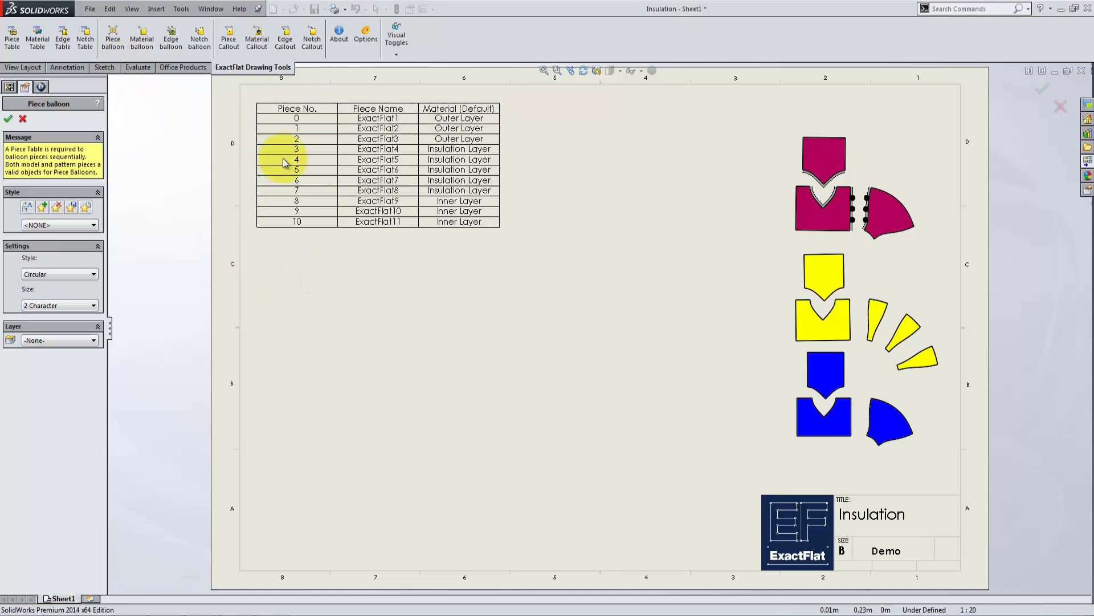
{"action": "left_click", "coordinate": [822, 166]}
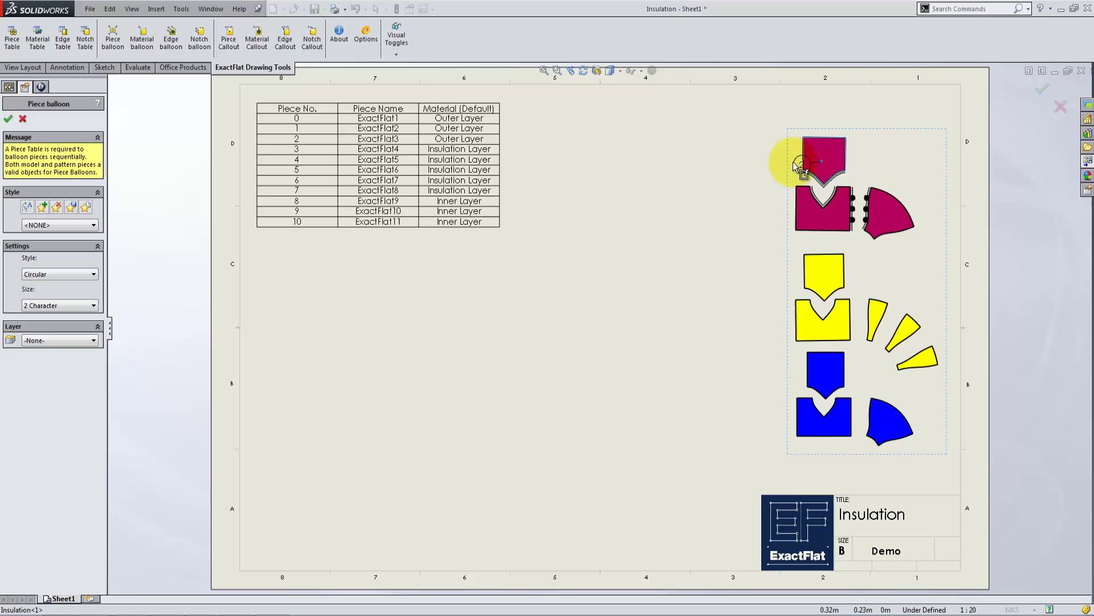
{"action": "left_click", "coordinate": [771, 162]}
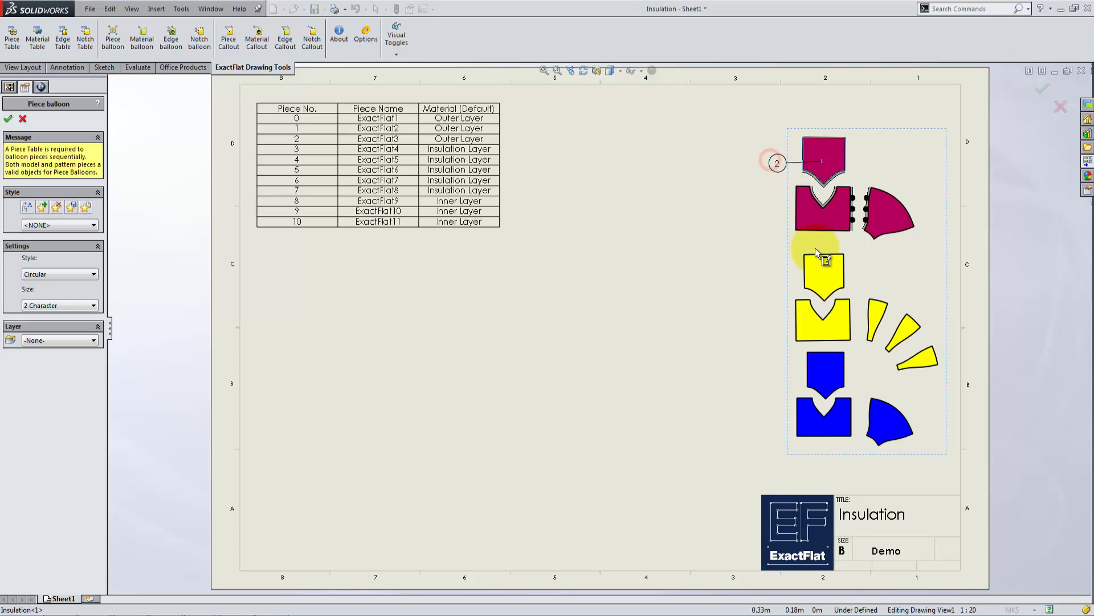
{"action": "left_click", "coordinate": [822, 275]}
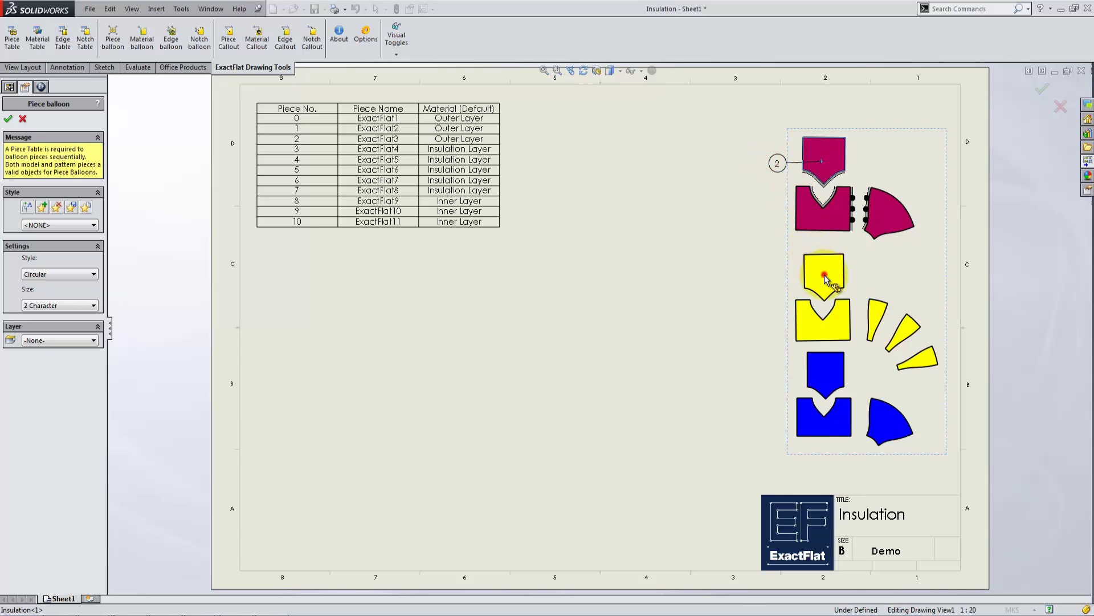
{"action": "left_click", "coordinate": [775, 275]}
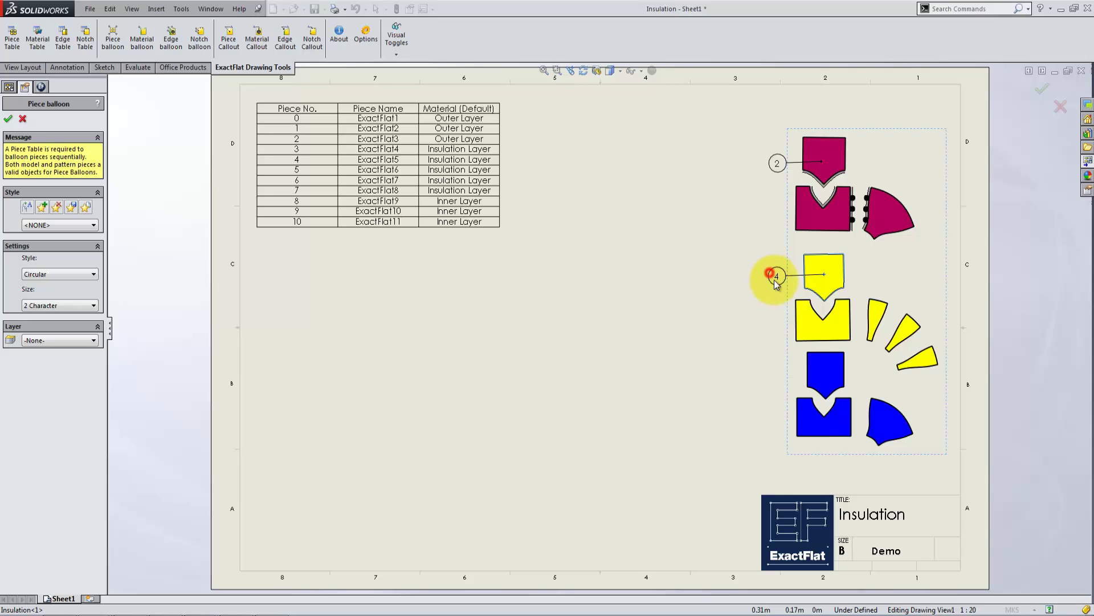
{"action": "left_click", "coordinate": [825, 377]}
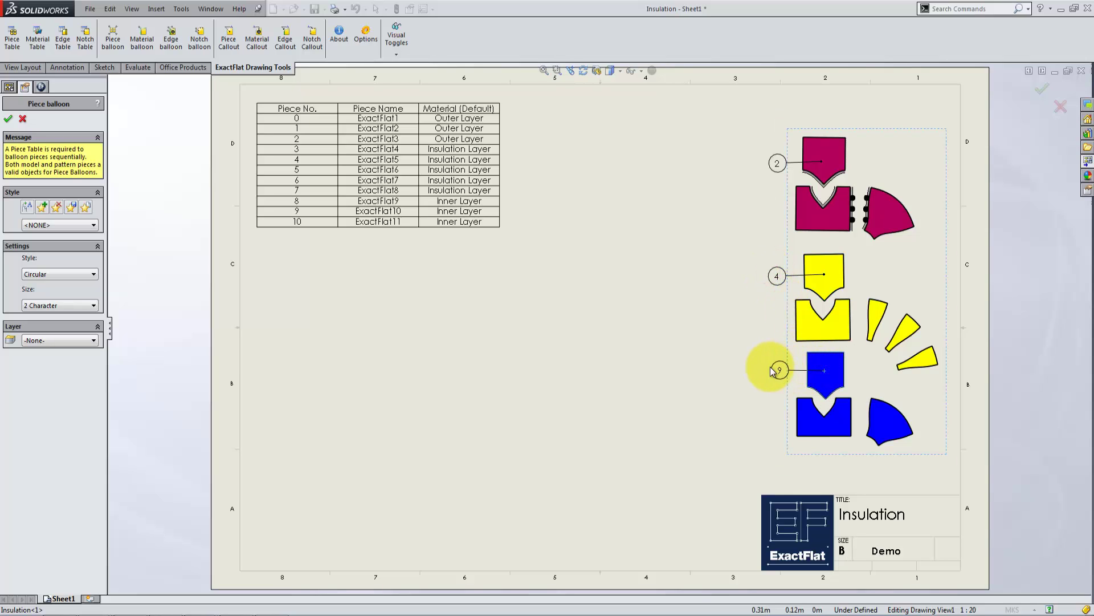
{"action": "left_click", "coordinate": [771, 371]}
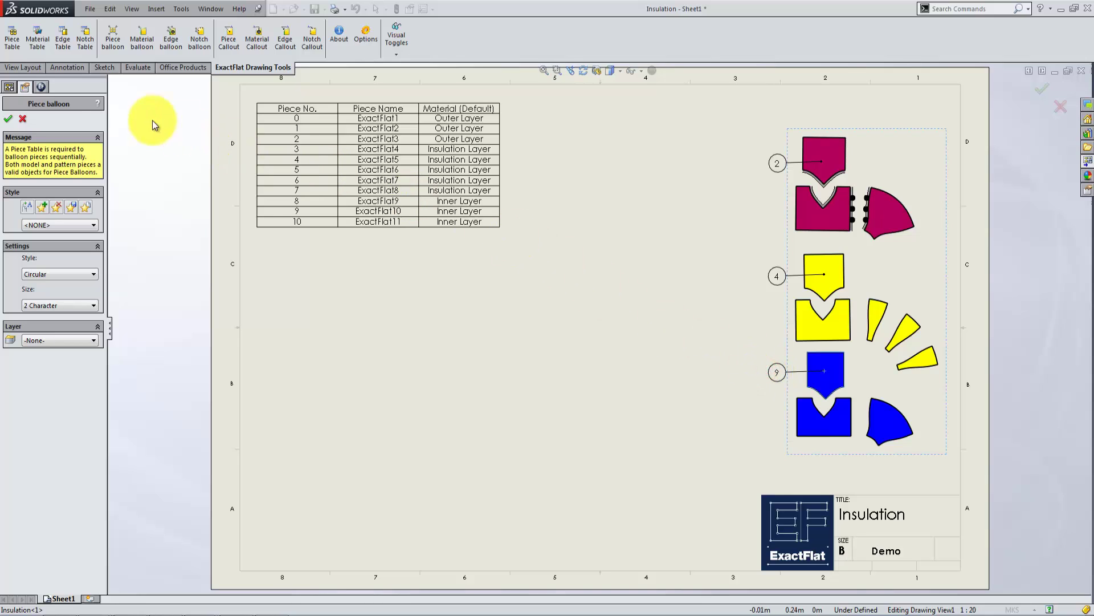
{"action": "left_click", "coordinate": [7, 118]}
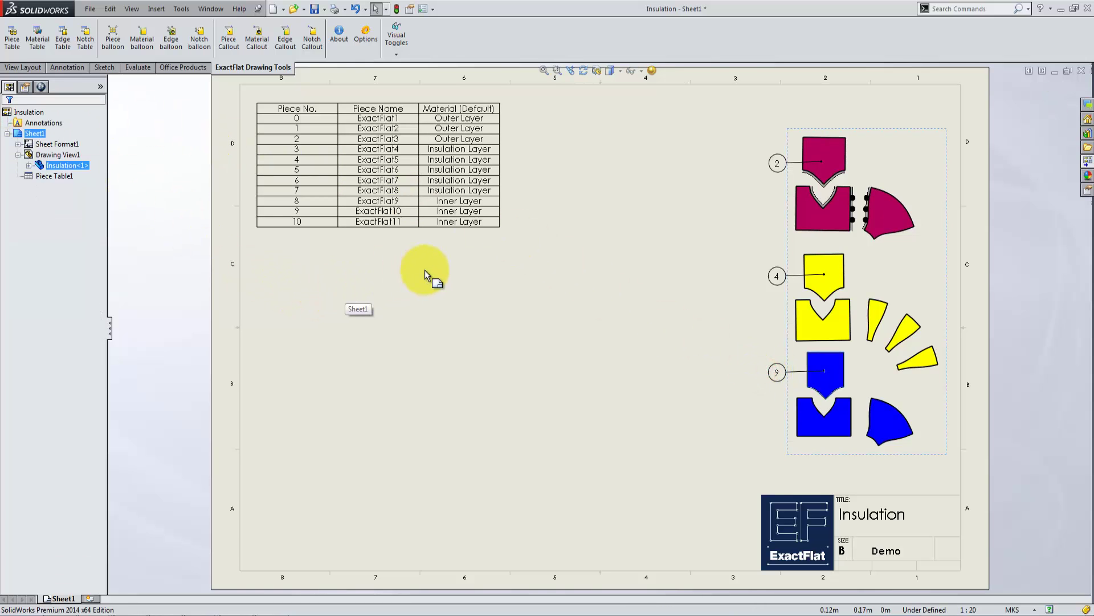
{"action": "left_click", "coordinate": [455, 293]}
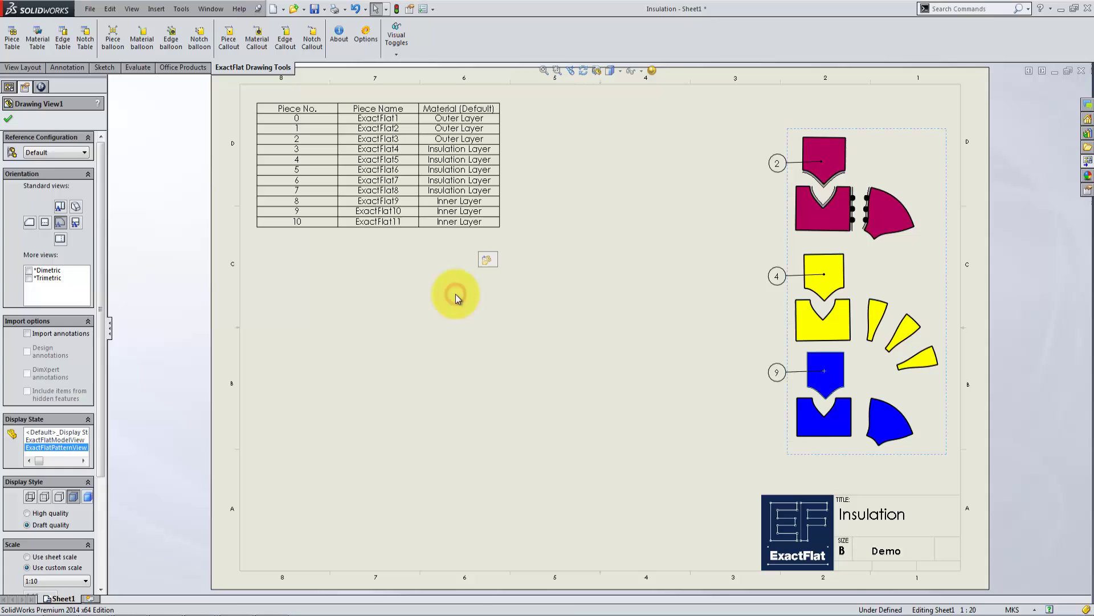
Step: Close the view properties and make Material the active drawing layer
{"action": "right_click", "coordinate": [456, 298]}
{"action": "left_click", "coordinate": [427, 302]}
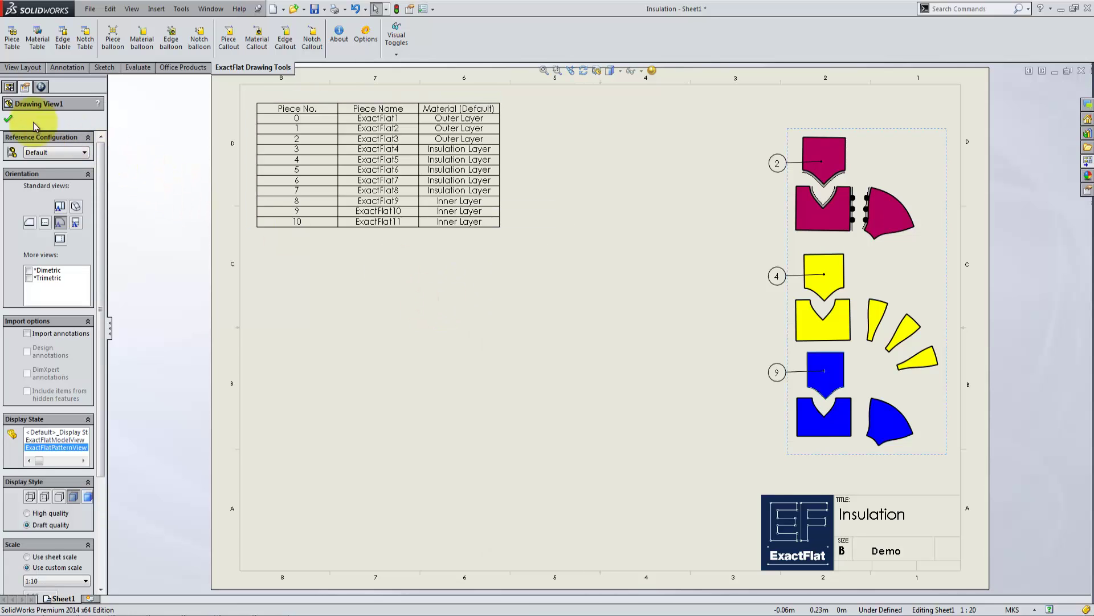
{"action": "left_click", "coordinate": [8, 118]}
{"action": "right_click", "coordinate": [437, 361]}
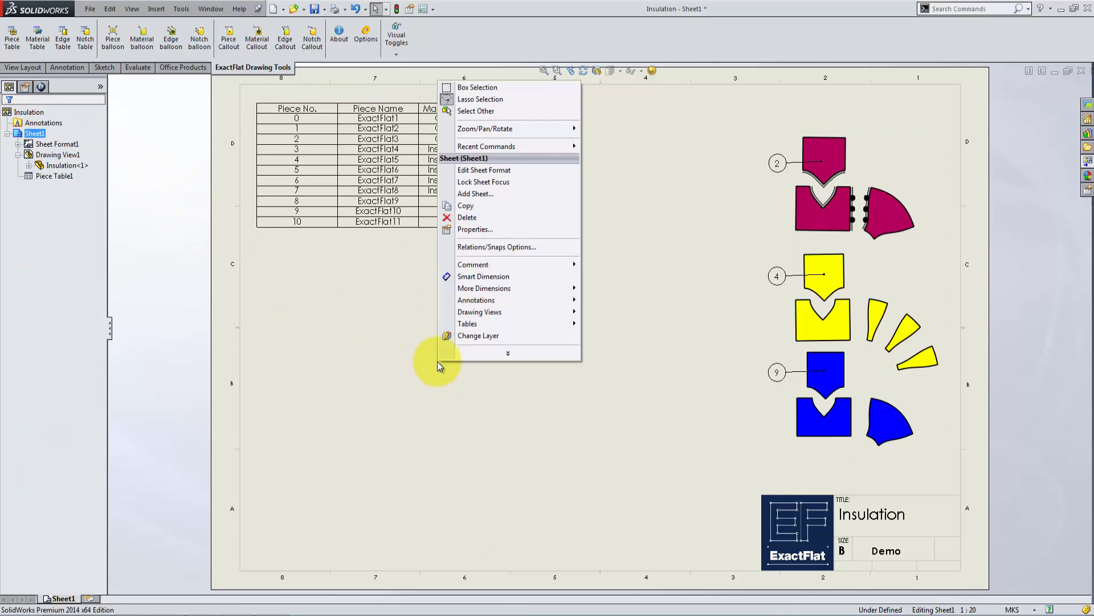
{"action": "left_click", "coordinate": [459, 336]}
{"action": "left_click", "coordinate": [505, 302]}
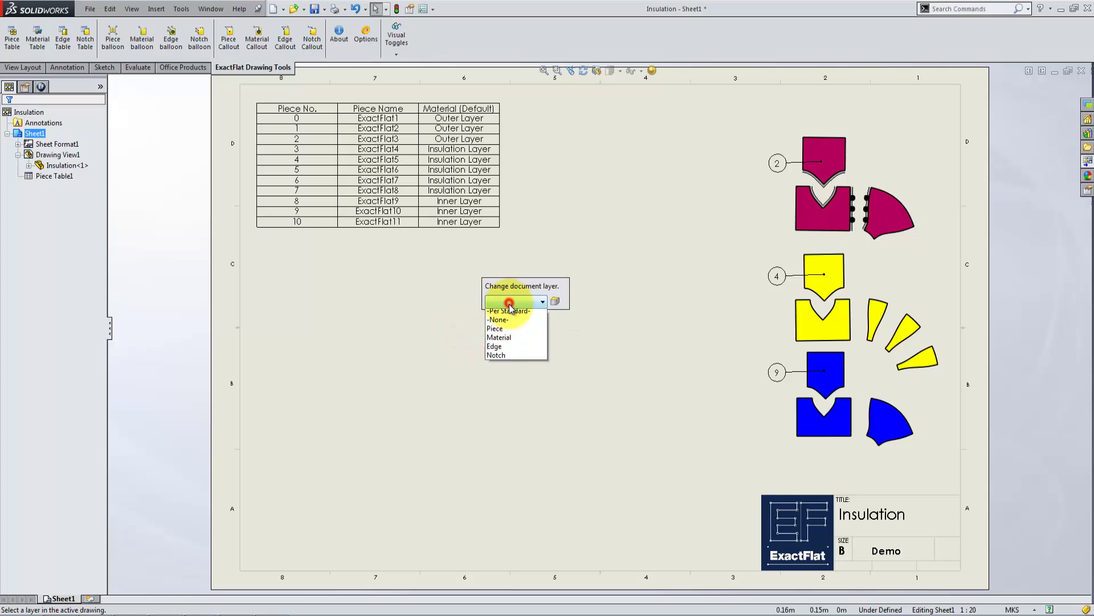
{"action": "left_click", "coordinate": [499, 340]}
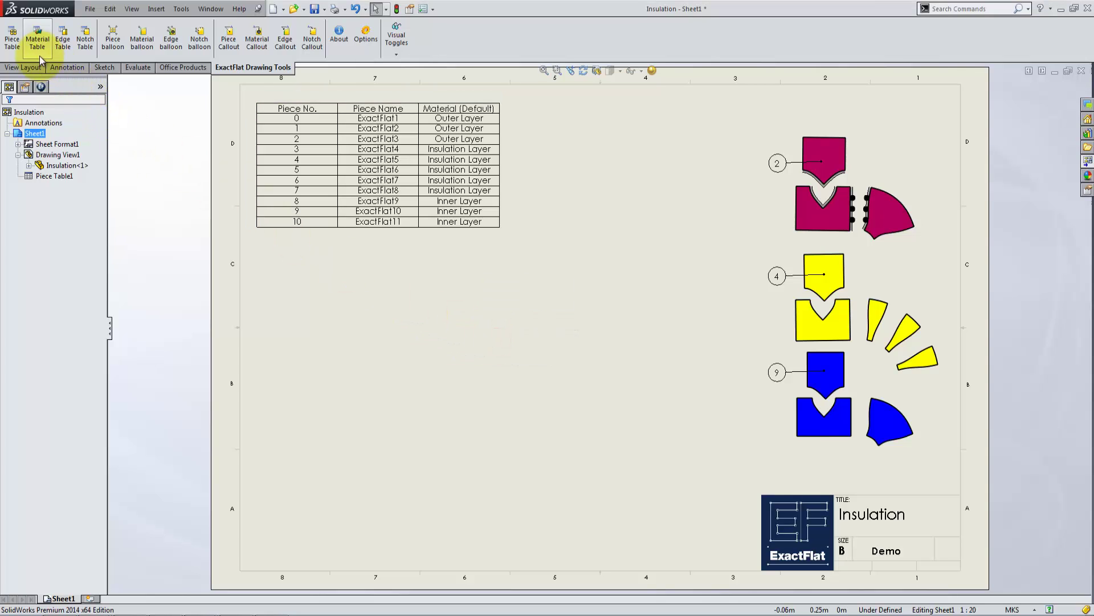
Step: Insert a material table aligned directly below the piece table
{"action": "left_click", "coordinate": [37, 39]}
{"action": "left_click", "coordinate": [8, 118]}
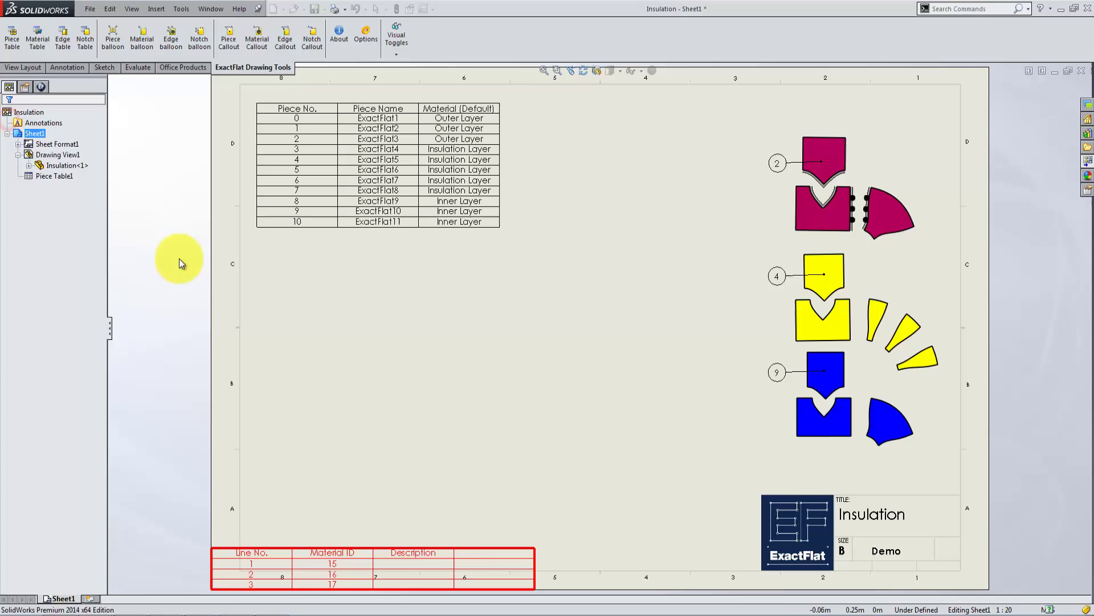
{"action": "left_click", "coordinate": [294, 300]}
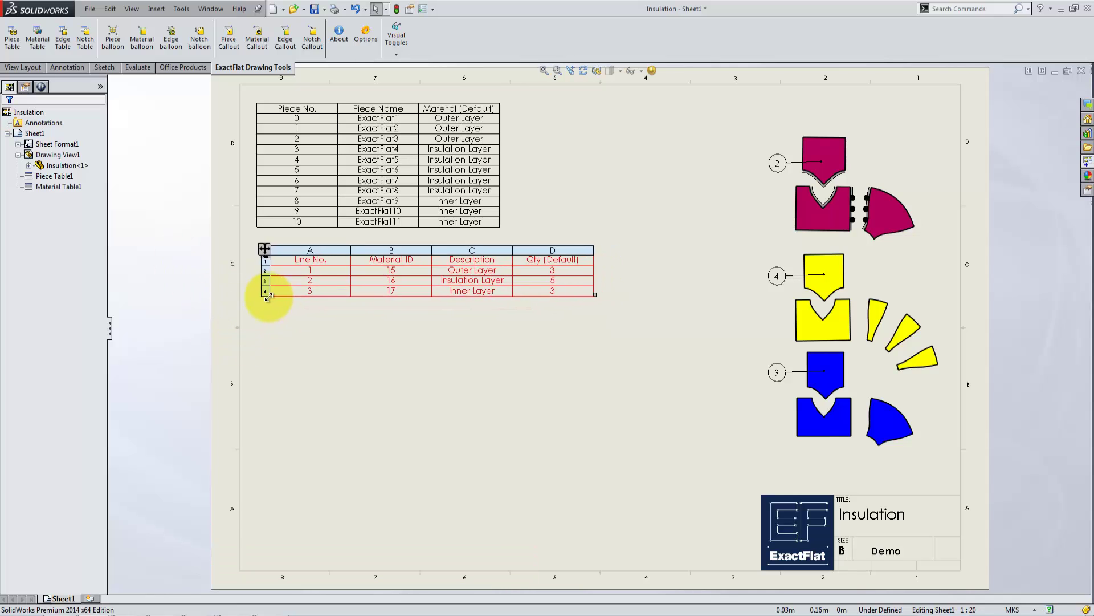
{"action": "left_click", "coordinate": [260, 297]}
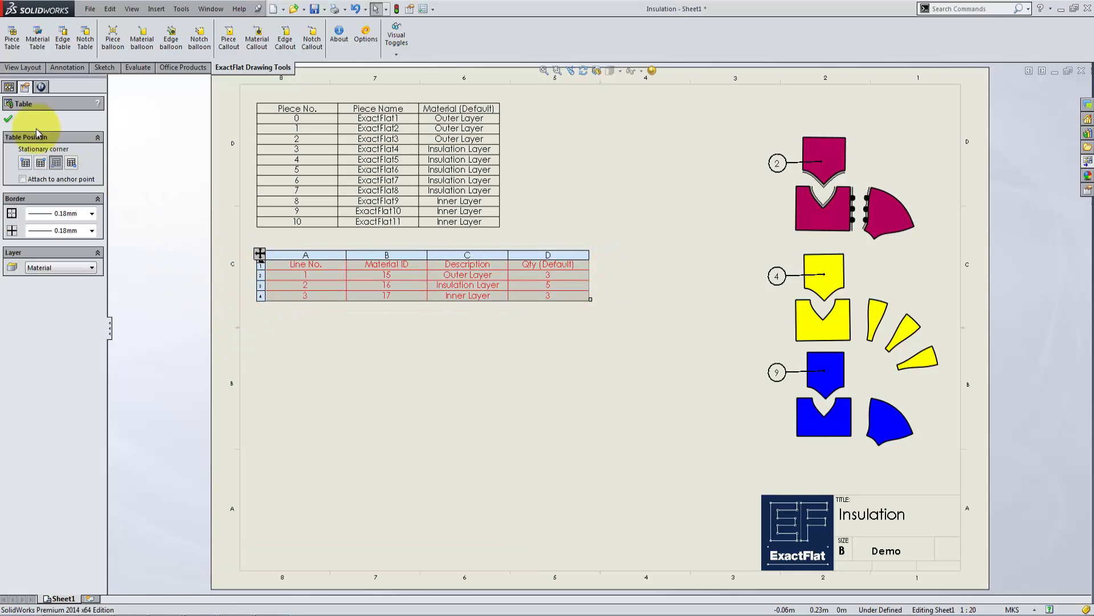
{"action": "left_click", "coordinate": [8, 118]}
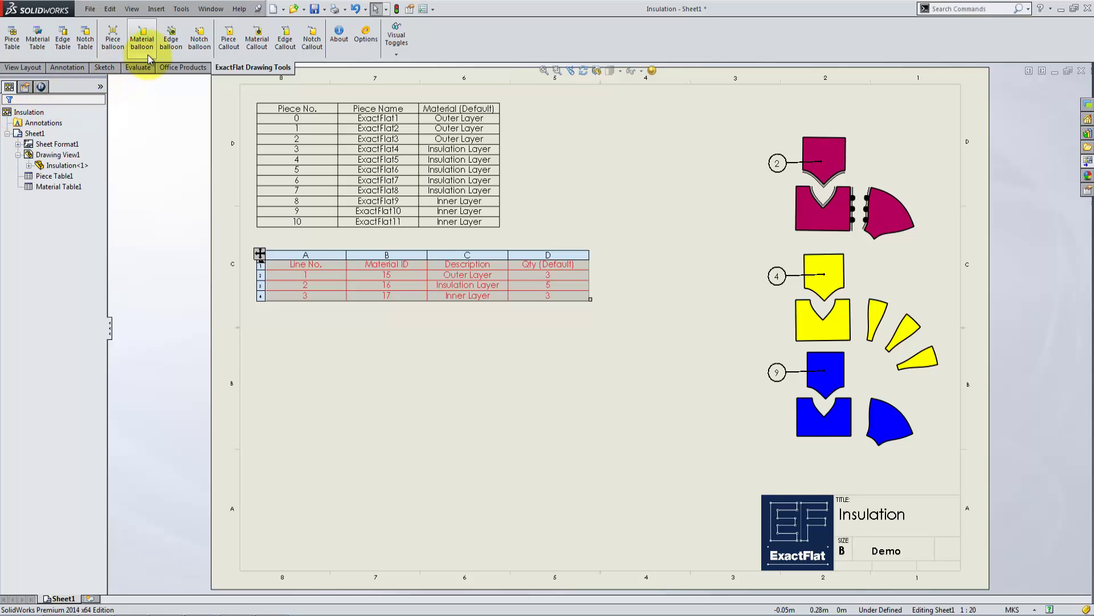
Step: Add triangle material balloons 1, 2 and 3 on the magenta, yellow and blue pieces
{"action": "left_click", "coordinate": [142, 38]}
{"action": "left_click", "coordinate": [53, 289]}
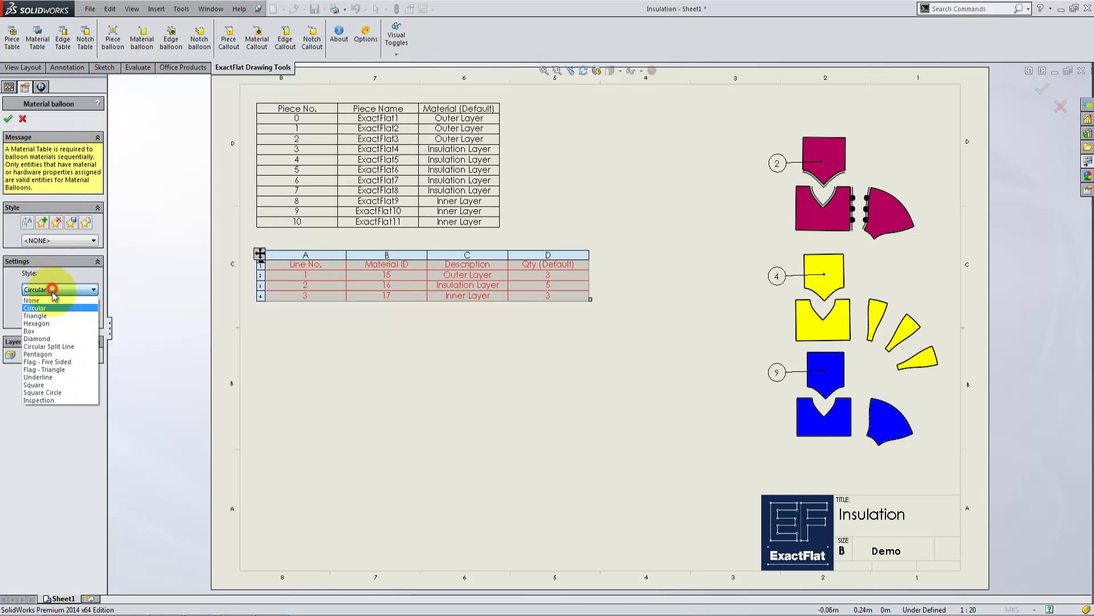
{"action": "left_click", "coordinate": [53, 312]}
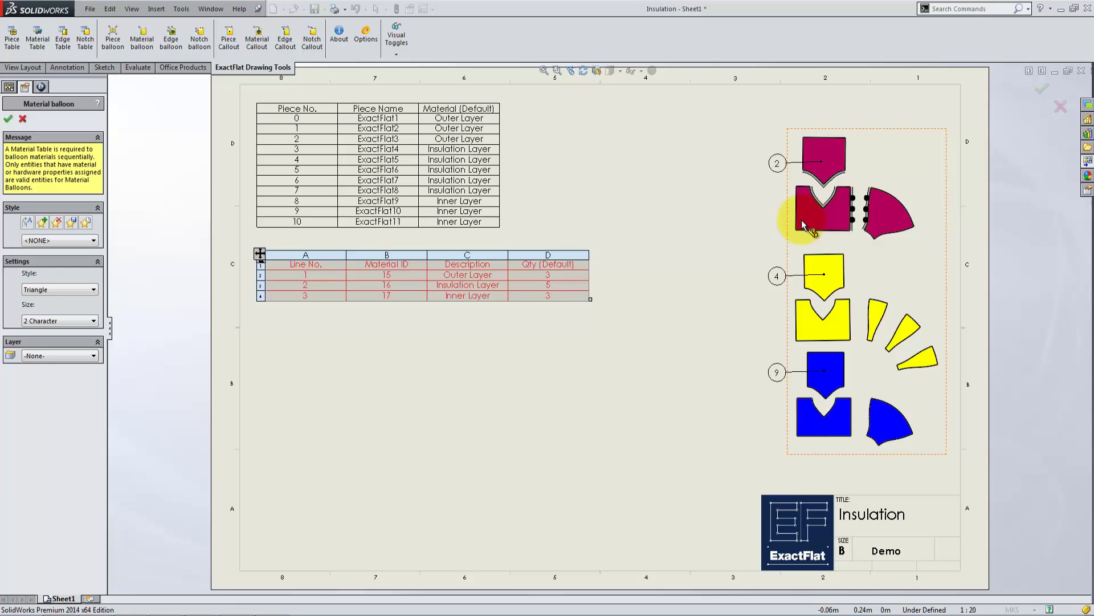
{"action": "left_click", "coordinate": [820, 218]}
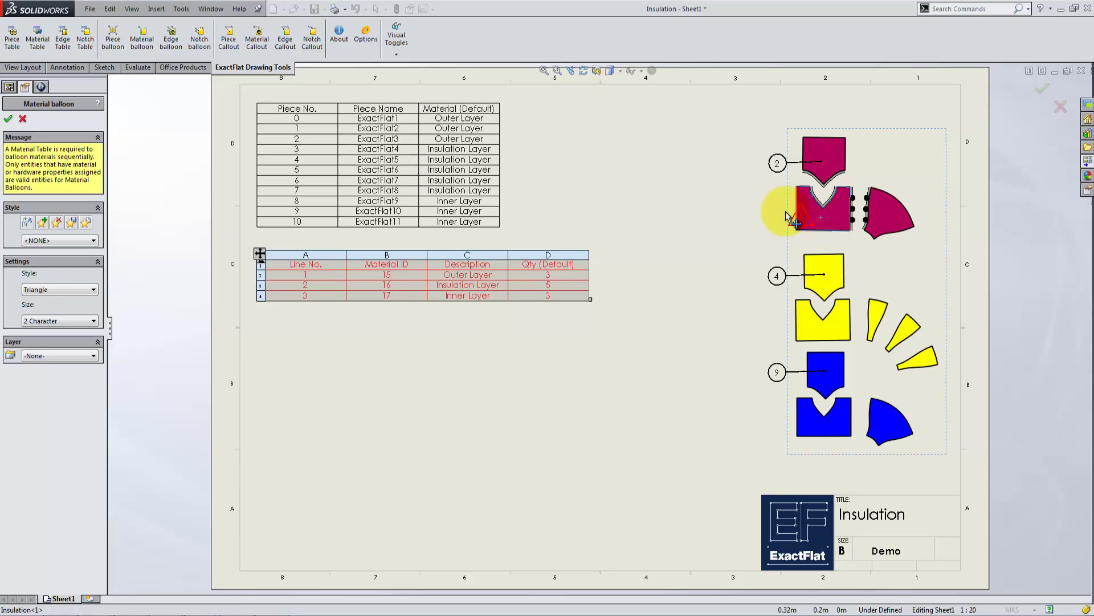
{"action": "left_click", "coordinate": [768, 209]}
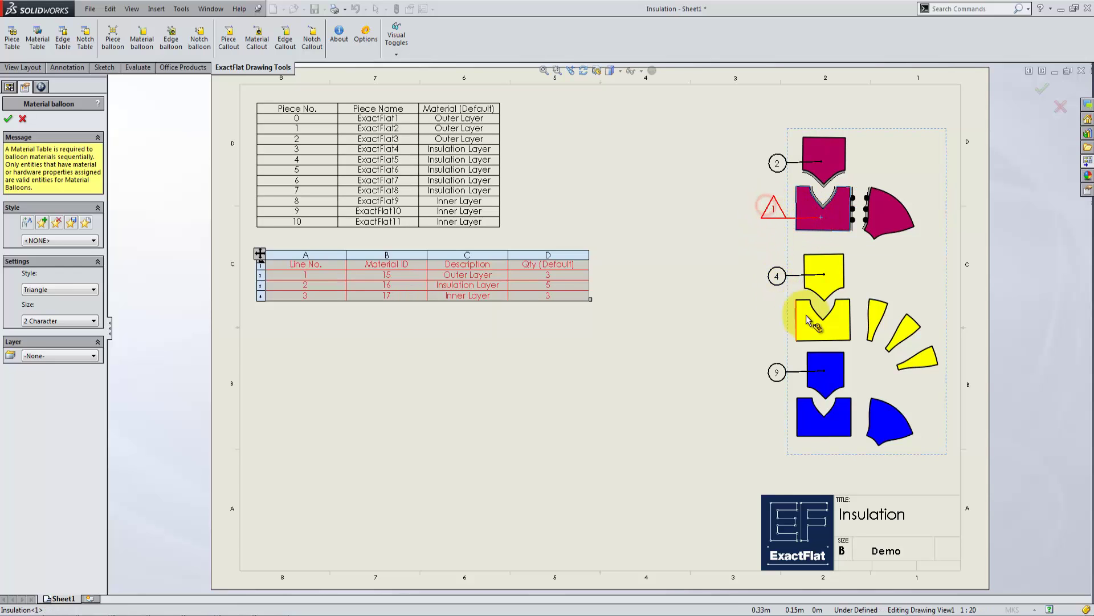
{"action": "left_click", "coordinate": [821, 327]}
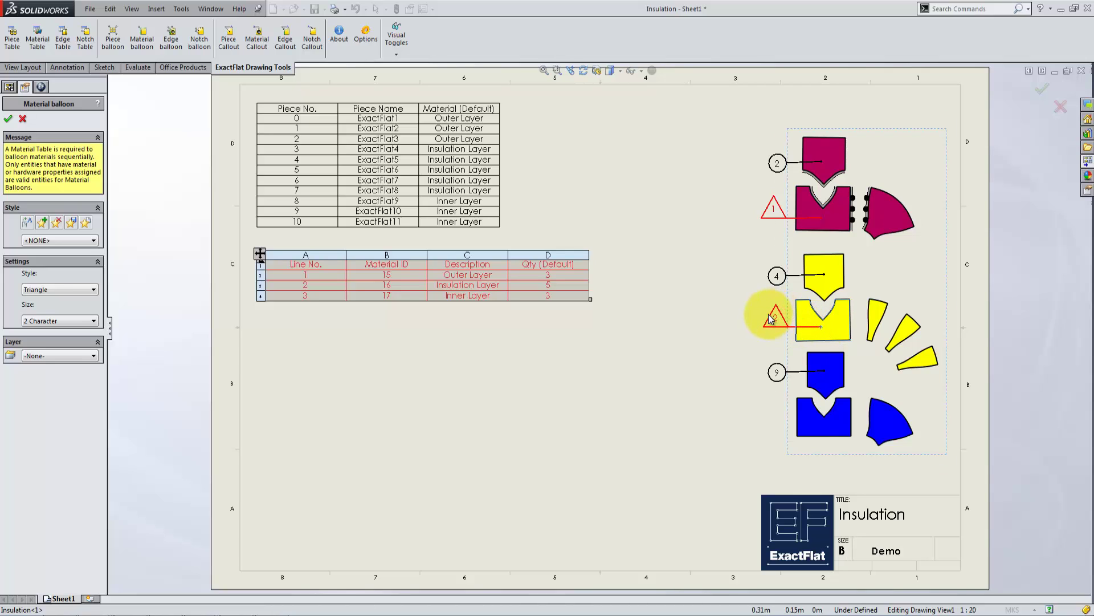
{"action": "left_click", "coordinate": [768, 318]}
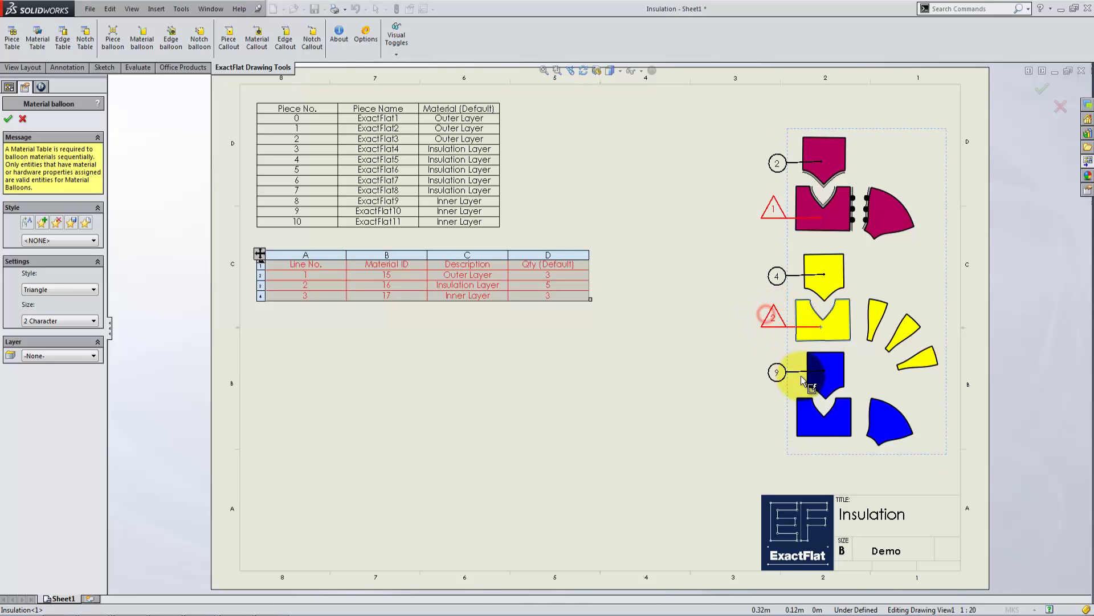
{"action": "left_click", "coordinate": [820, 423]}
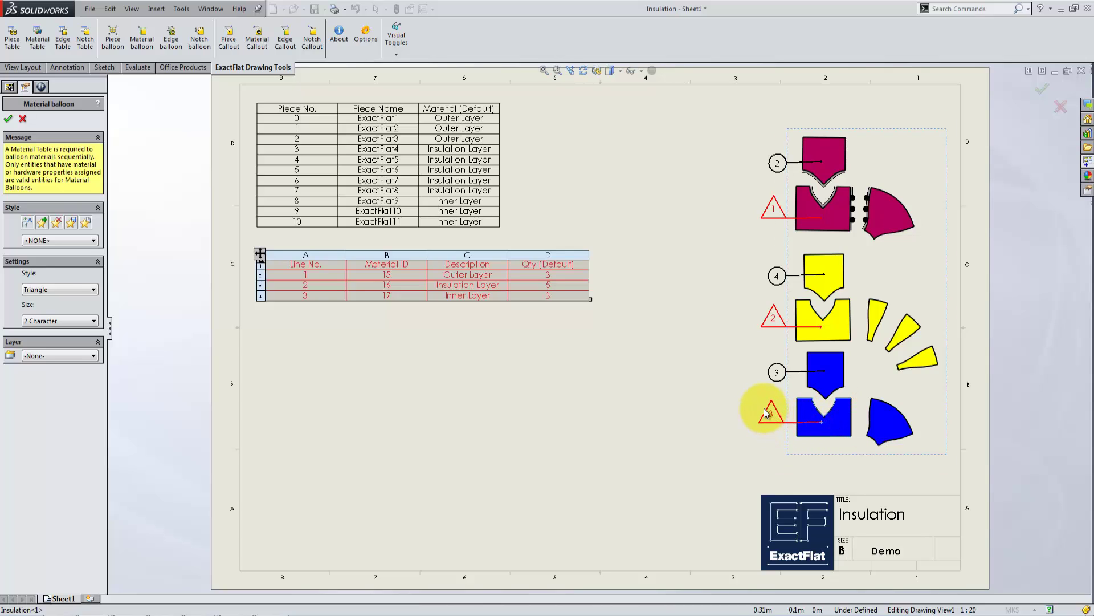
{"action": "left_click", "coordinate": [767, 411]}
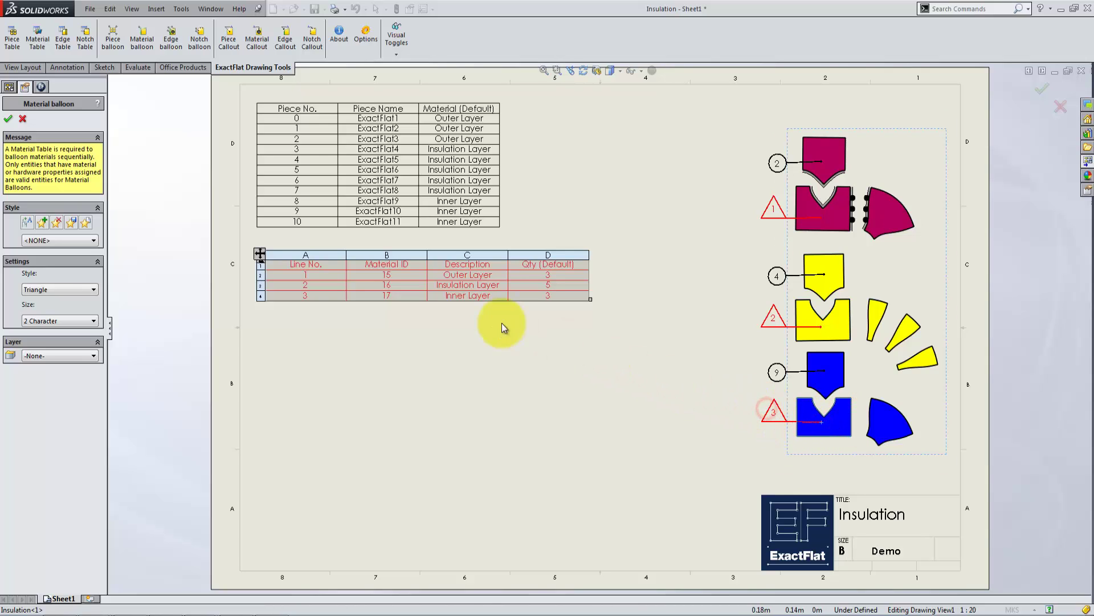
{"action": "left_click", "coordinate": [10, 118]}
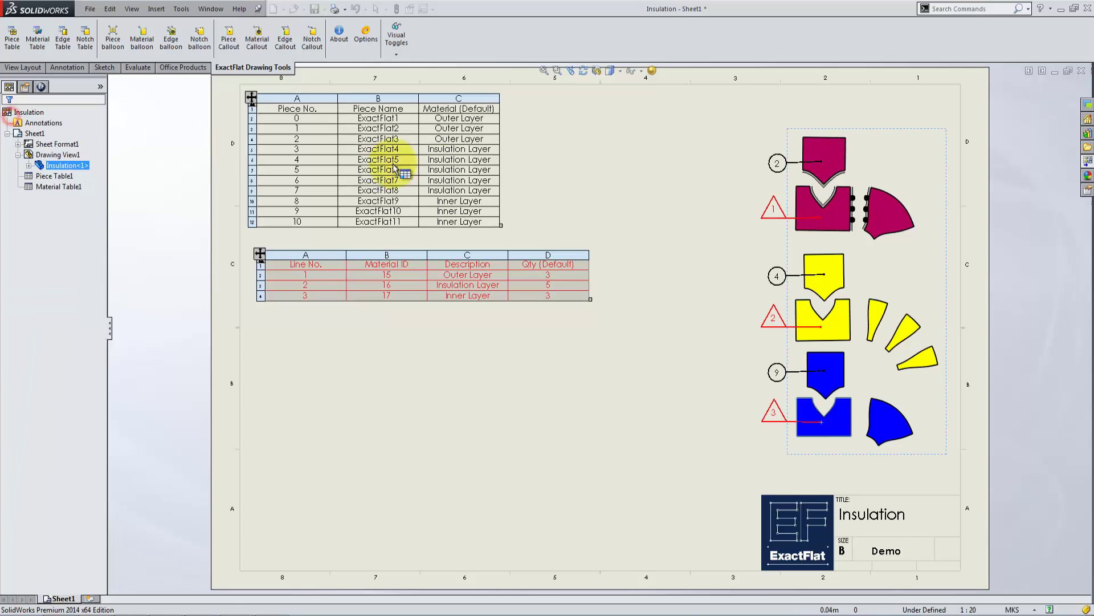
{"action": "left_click", "coordinate": [628, 185]}
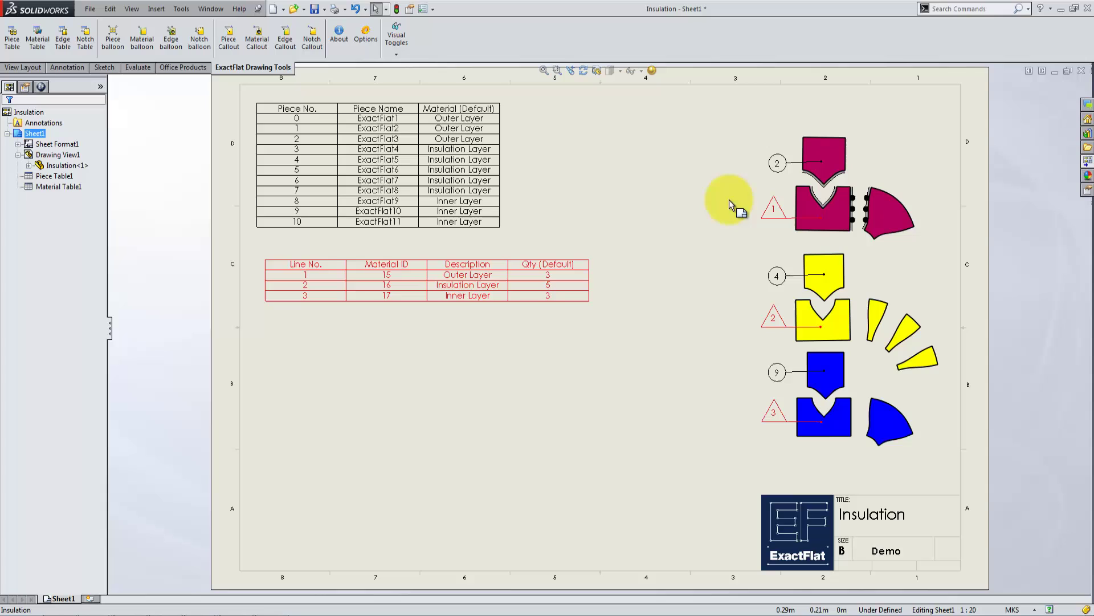
Step: Make Edge the active drawing layer
{"action": "right_click", "coordinate": [682, 225]}
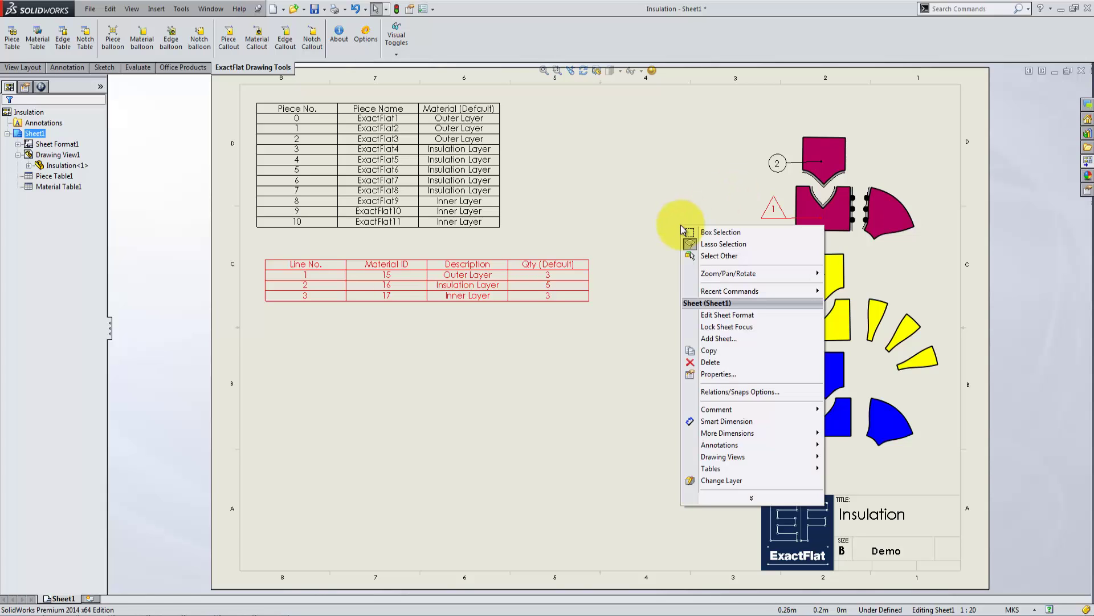
{"action": "left_click", "coordinate": [708, 480]}
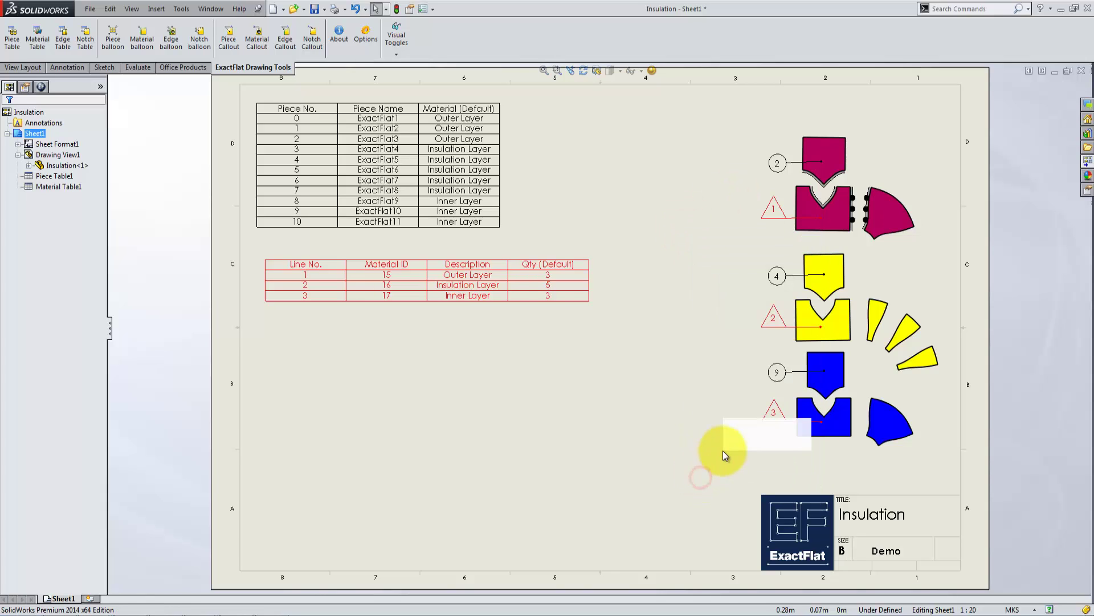
{"action": "left_click", "coordinate": [737, 443]}
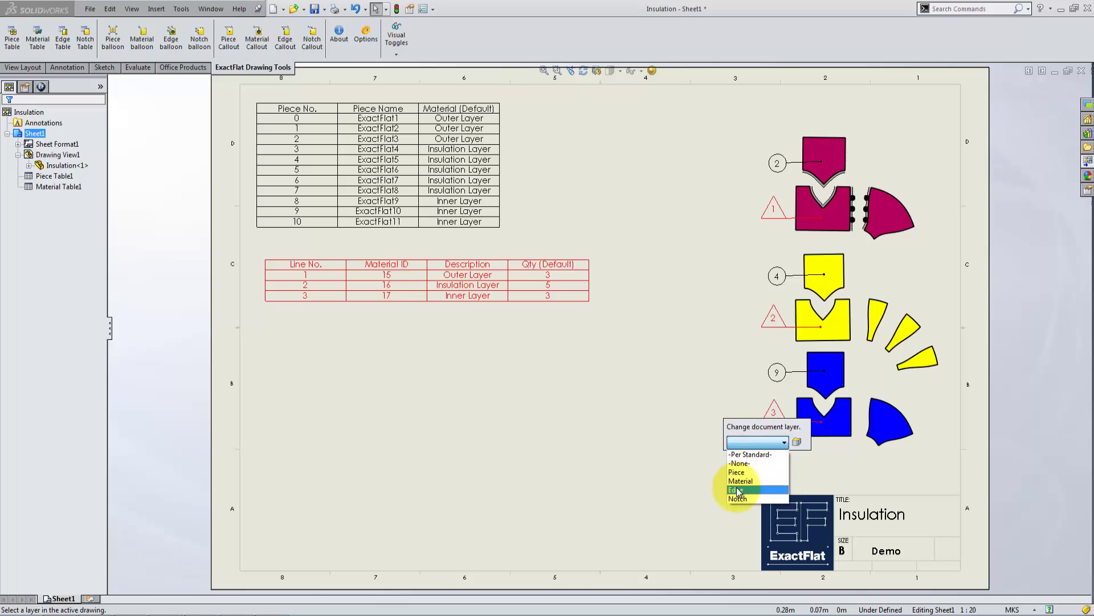
{"action": "left_click", "coordinate": [736, 490]}
{"action": "left_click", "coordinate": [683, 408]}
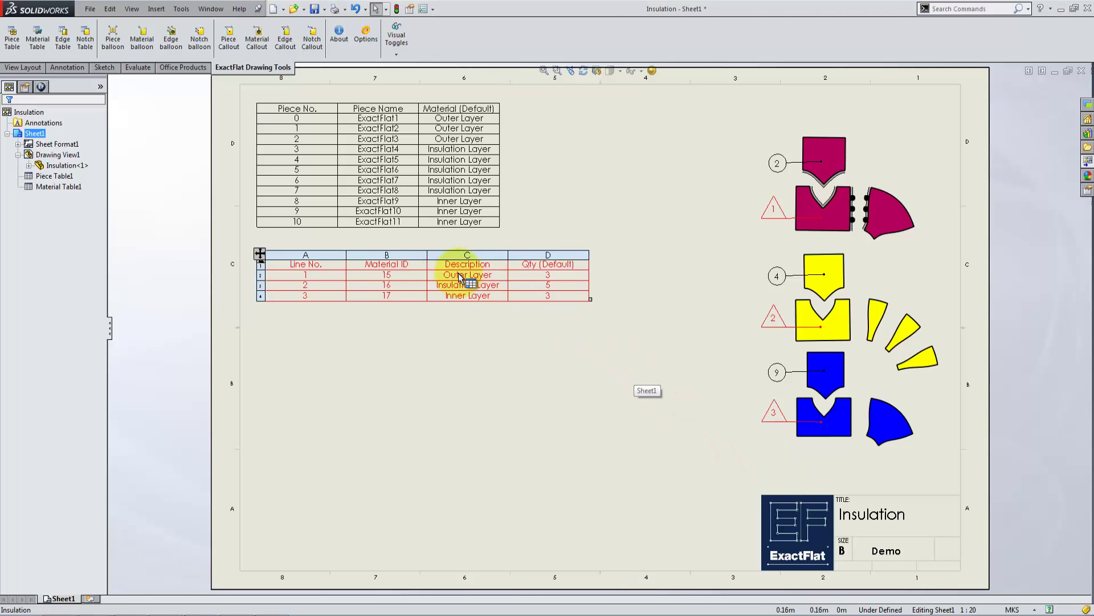
Step: Insert an edge table of four 0.5" Overlap edges below the material table
{"action": "left_click", "coordinate": [62, 50]}
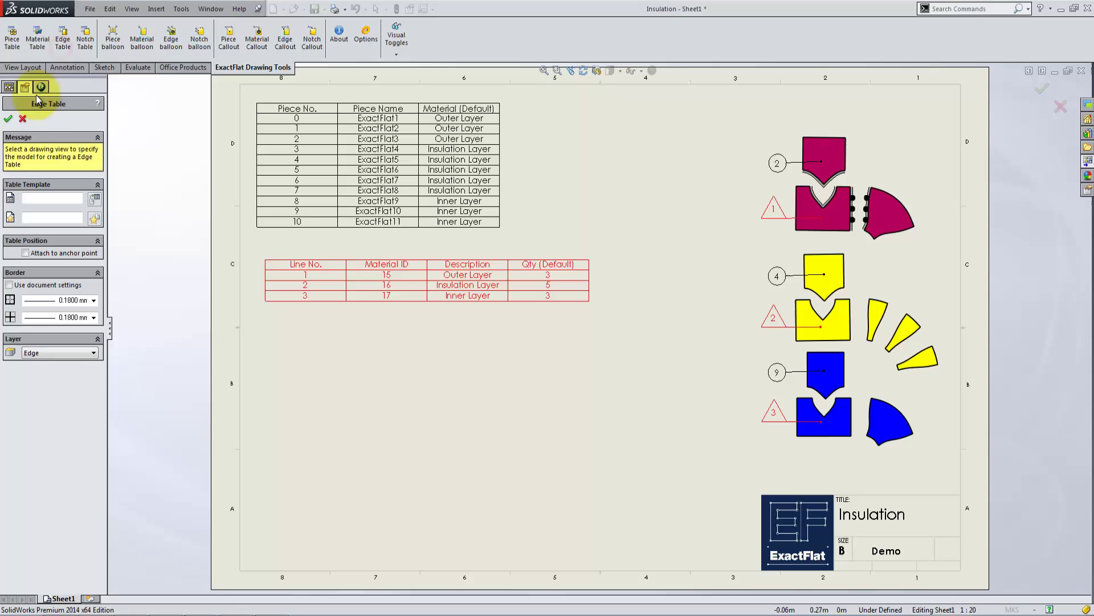
{"action": "left_click", "coordinate": [8, 118]}
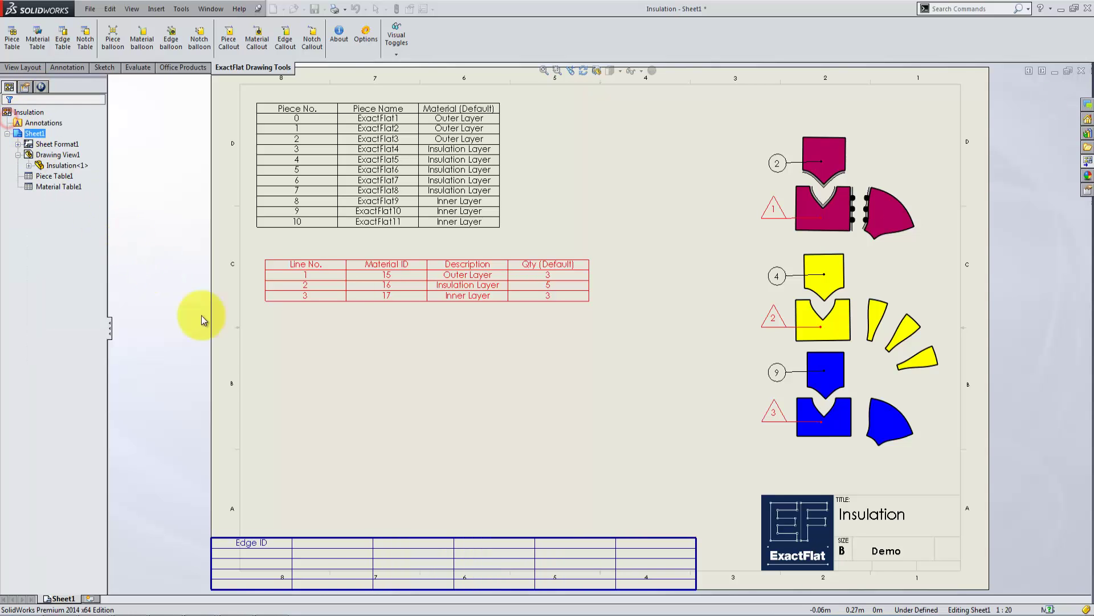
{"action": "left_click", "coordinate": [280, 404]}
{"action": "left_click_drag", "start_coordinate": [280, 404], "coordinate": [271, 436]}
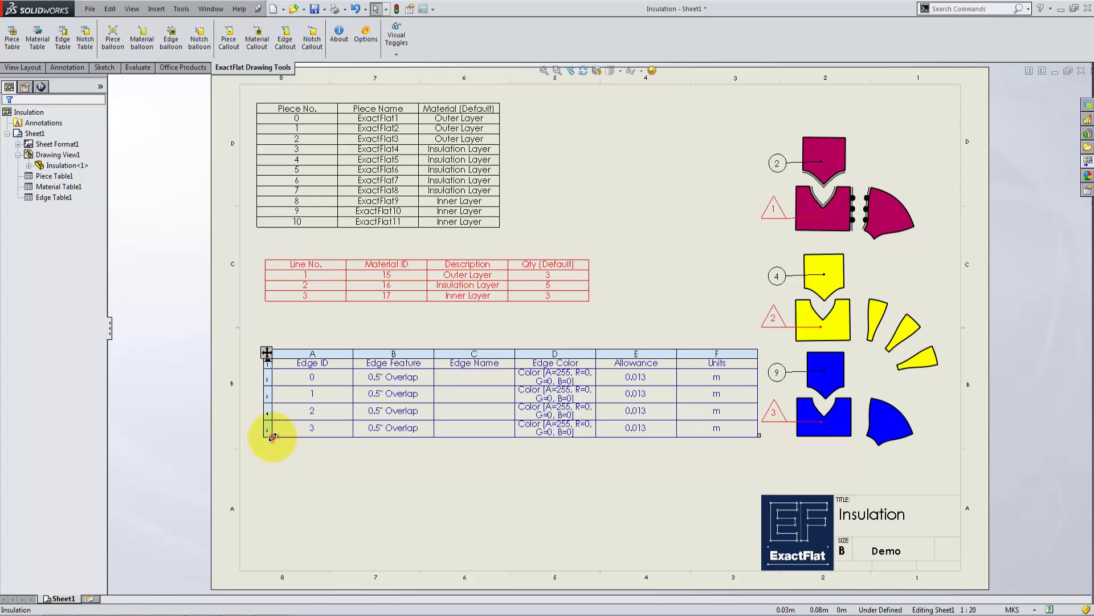
{"action": "left_click", "coordinate": [272, 437]}
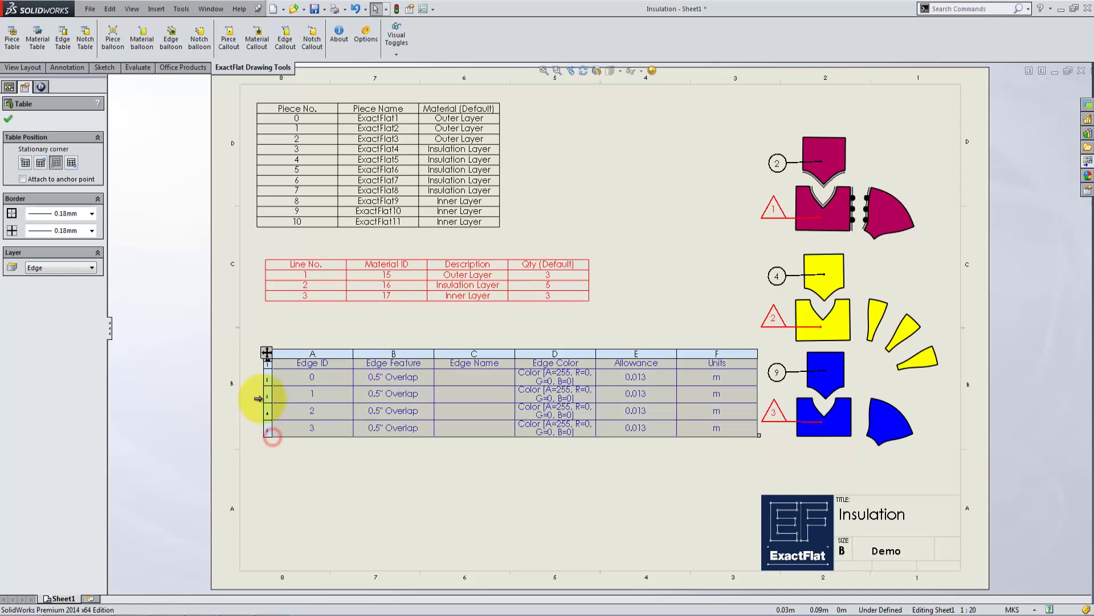
{"action": "left_click", "coordinate": [8, 121]}
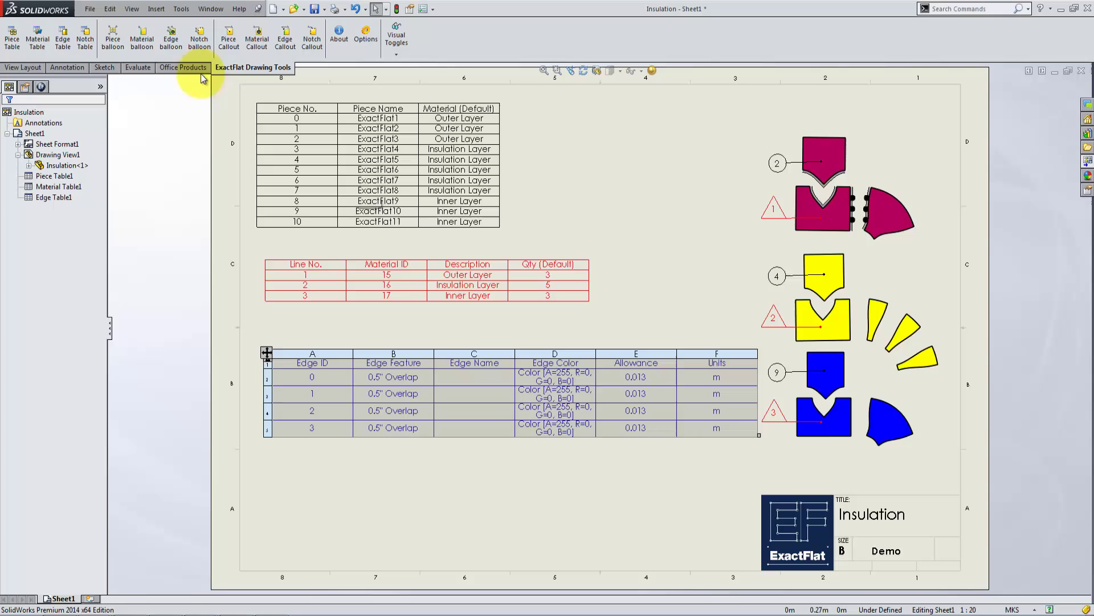
Step: Add hexagon edge balloons 0 and 1 to the two magenta pieces' notch edges
{"action": "left_click", "coordinate": [170, 43]}
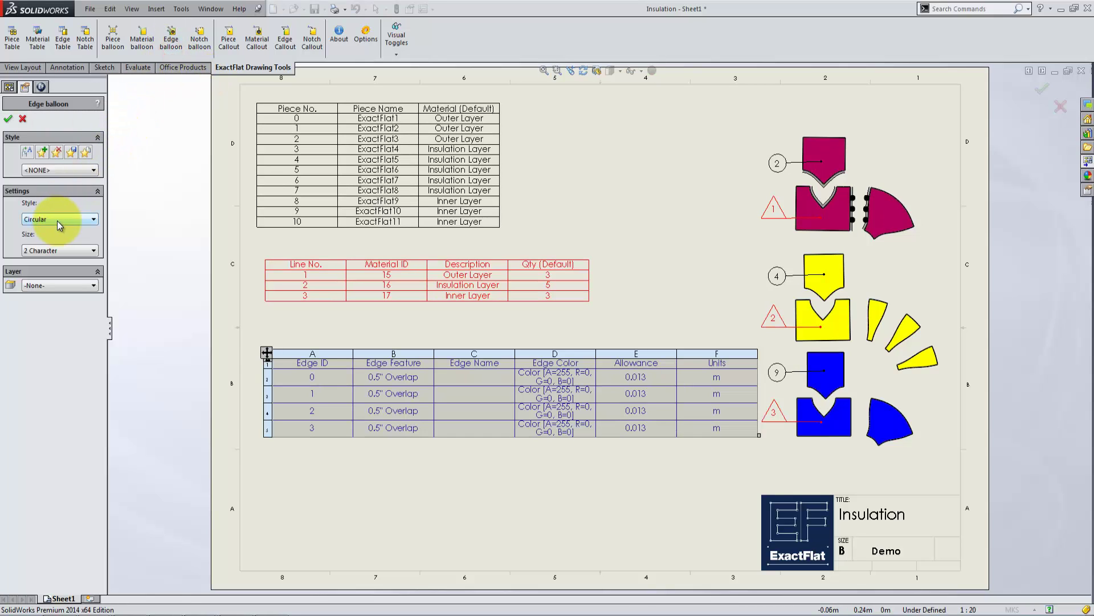
{"action": "left_click", "coordinate": [58, 220]}
{"action": "left_click", "coordinate": [57, 253]}
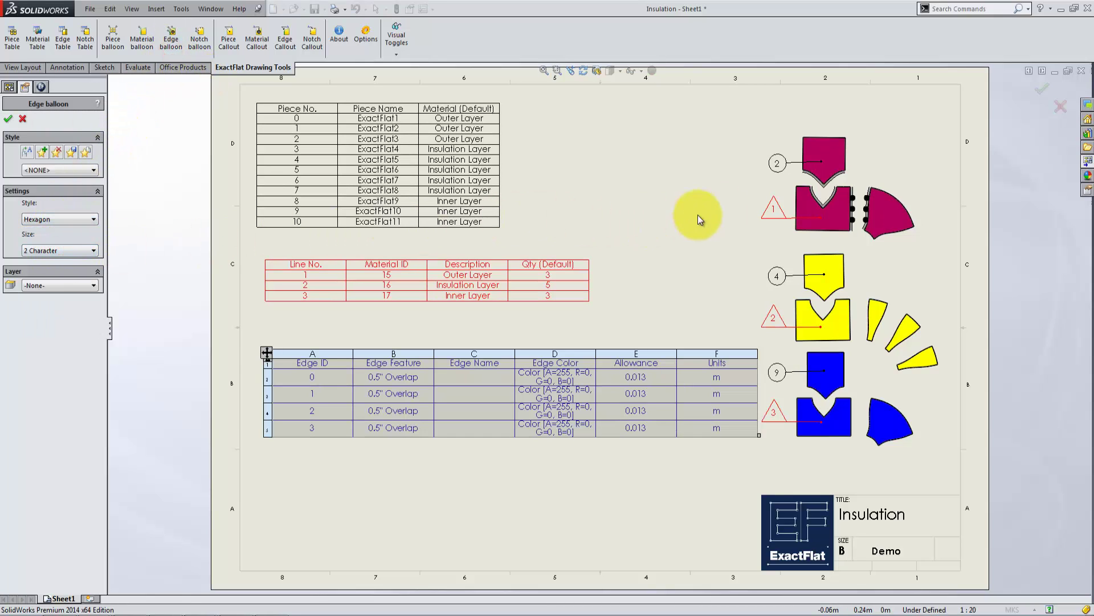
{"action": "left_click", "coordinate": [834, 174]}
{"action": "left_click", "coordinate": [855, 140]}
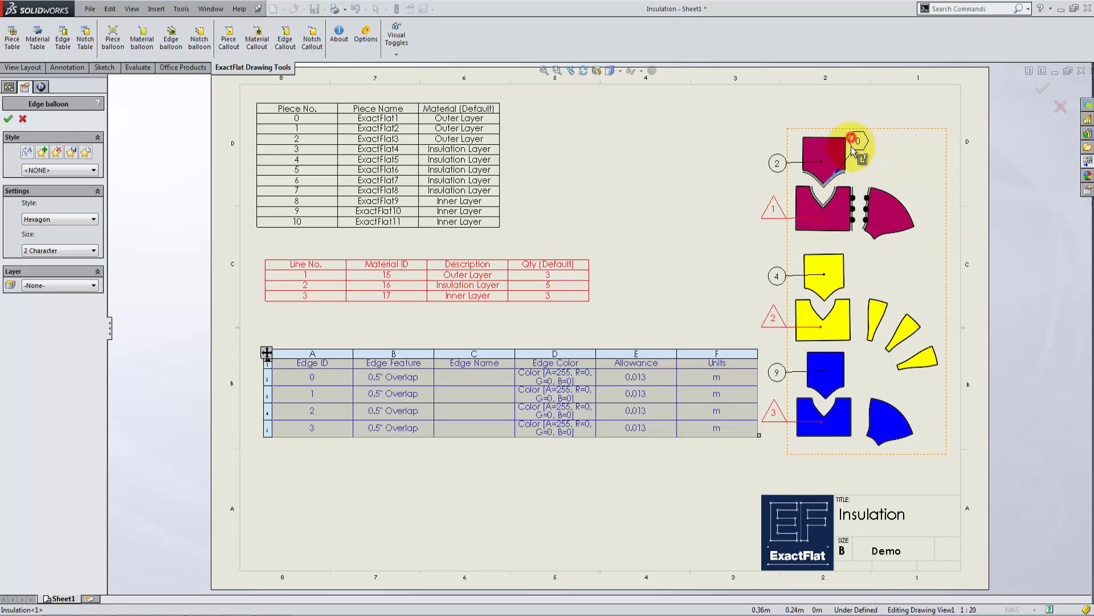
{"action": "left_click", "coordinate": [836, 199]}
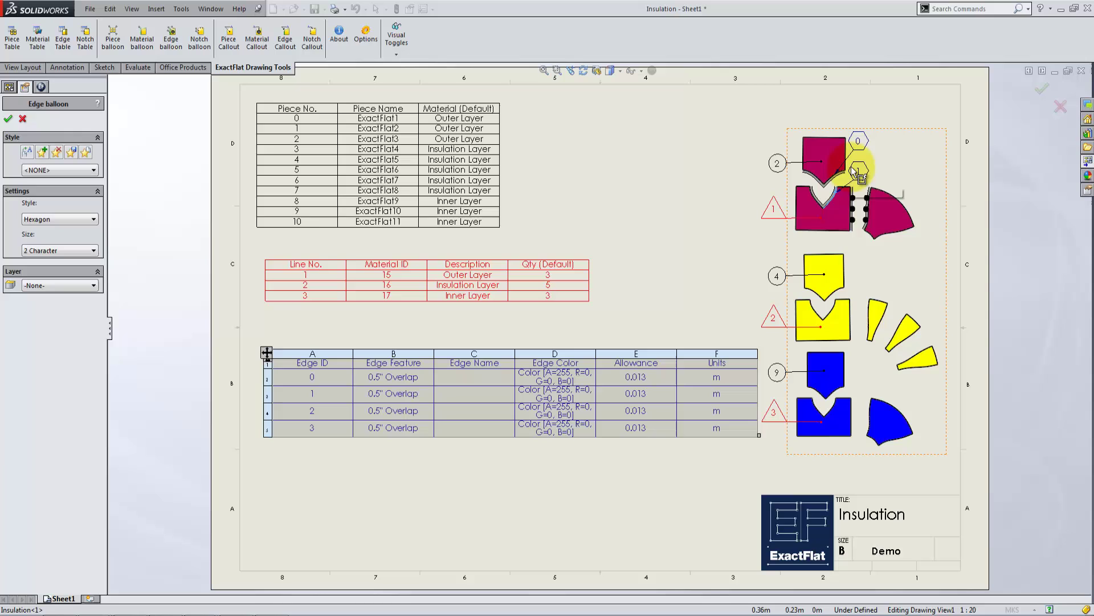
{"action": "left_click", "coordinate": [858, 168]}
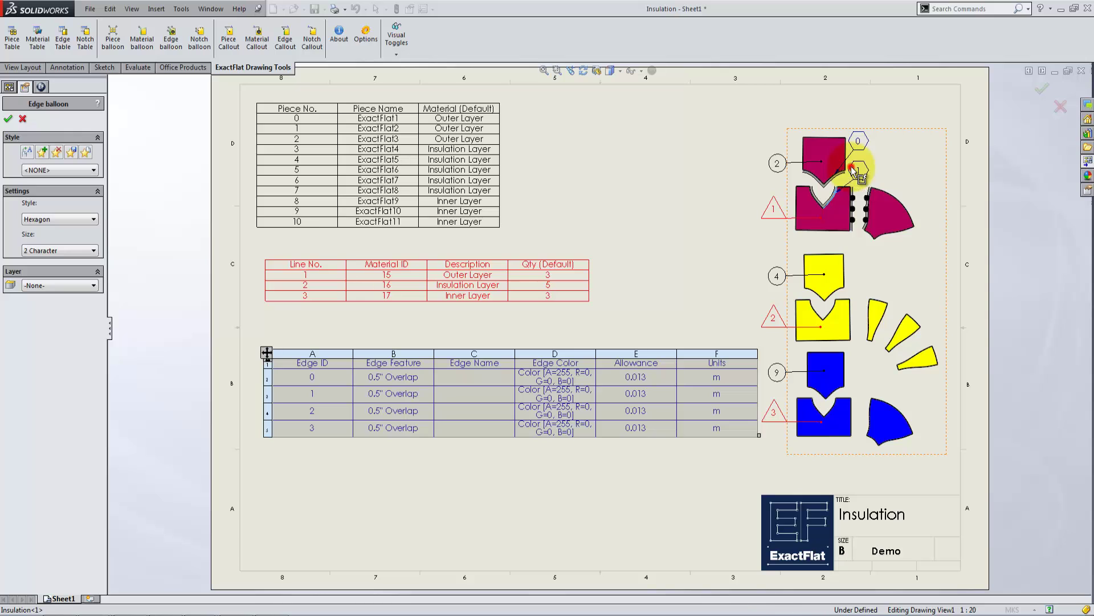
{"action": "left_click", "coordinate": [8, 120]}
{"action": "left_click", "coordinate": [666, 255]}
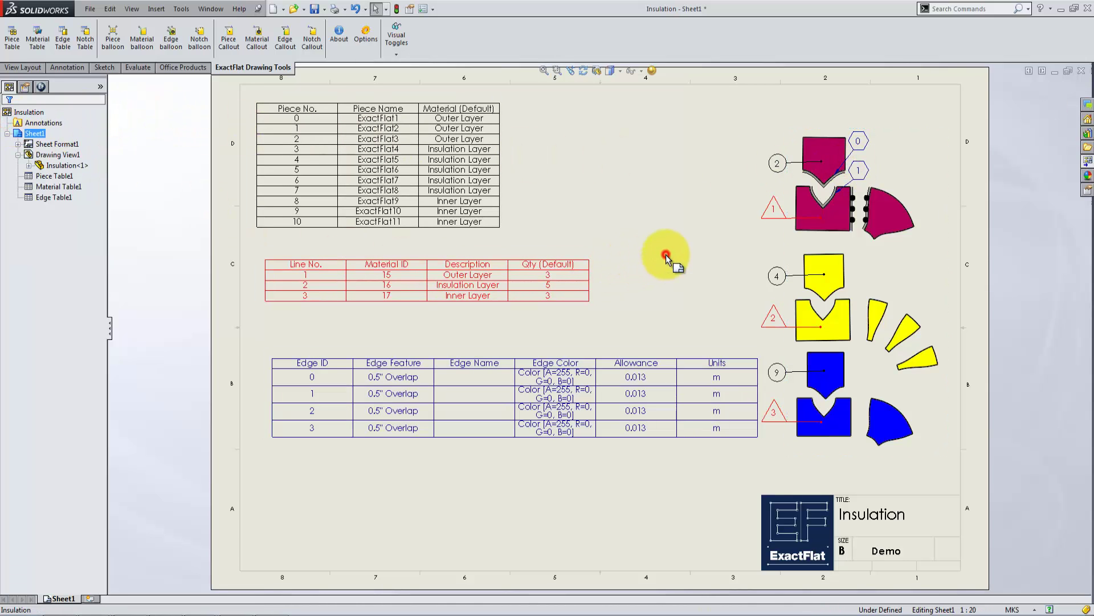
Step: Make Notch the current document layer of the drawing
{"action": "right_click", "coordinate": [625, 237]}
{"action": "left_click", "coordinate": [666, 493]}
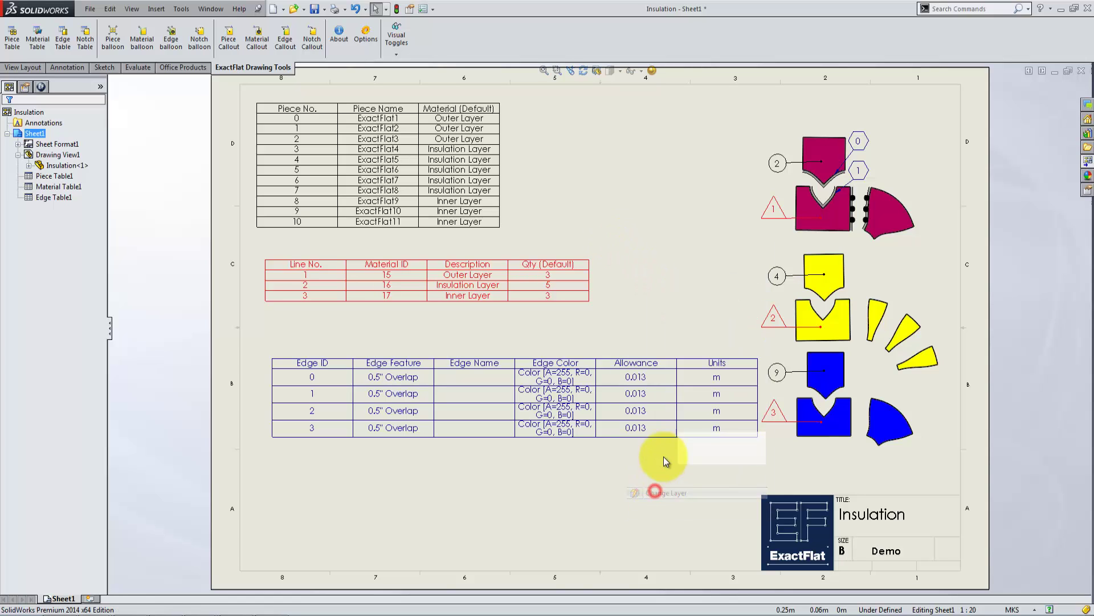
{"action": "left_click", "coordinate": [701, 455]}
{"action": "left_click", "coordinate": [704, 512]}
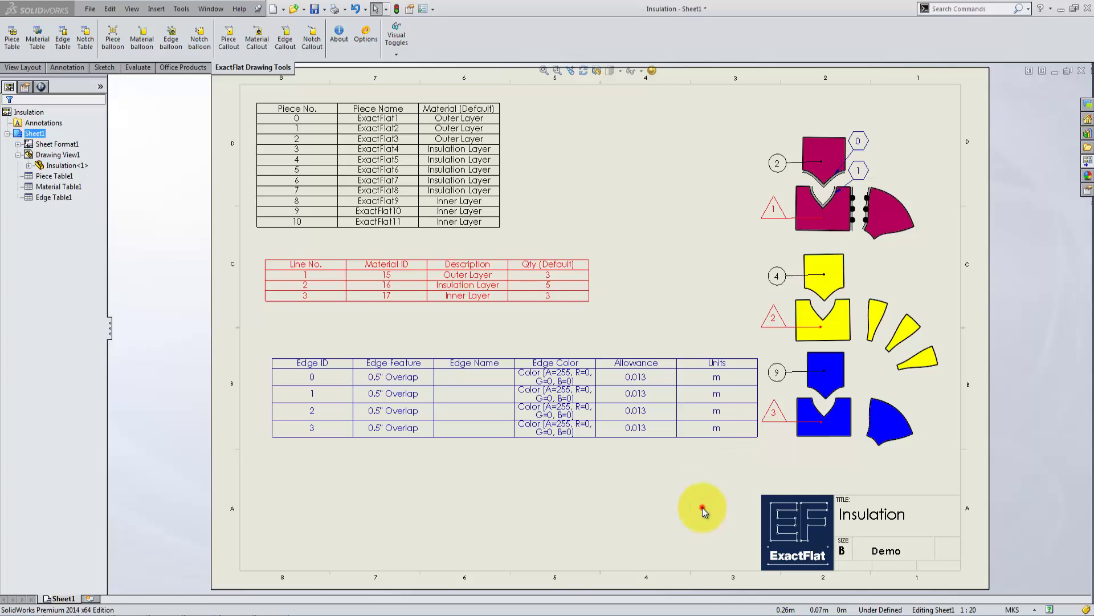
{"action": "left_click", "coordinate": [703, 507]}
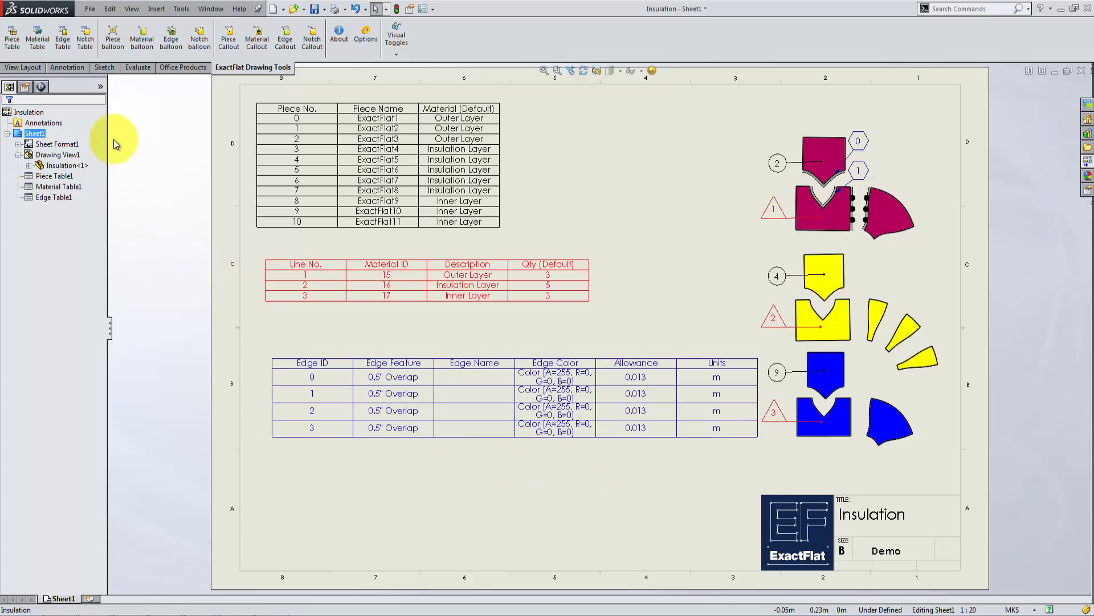
Step: Place a notch table of six V CHAIN_V_0.5cm notches along the sheet's bottom
{"action": "left_click", "coordinate": [85, 42]}
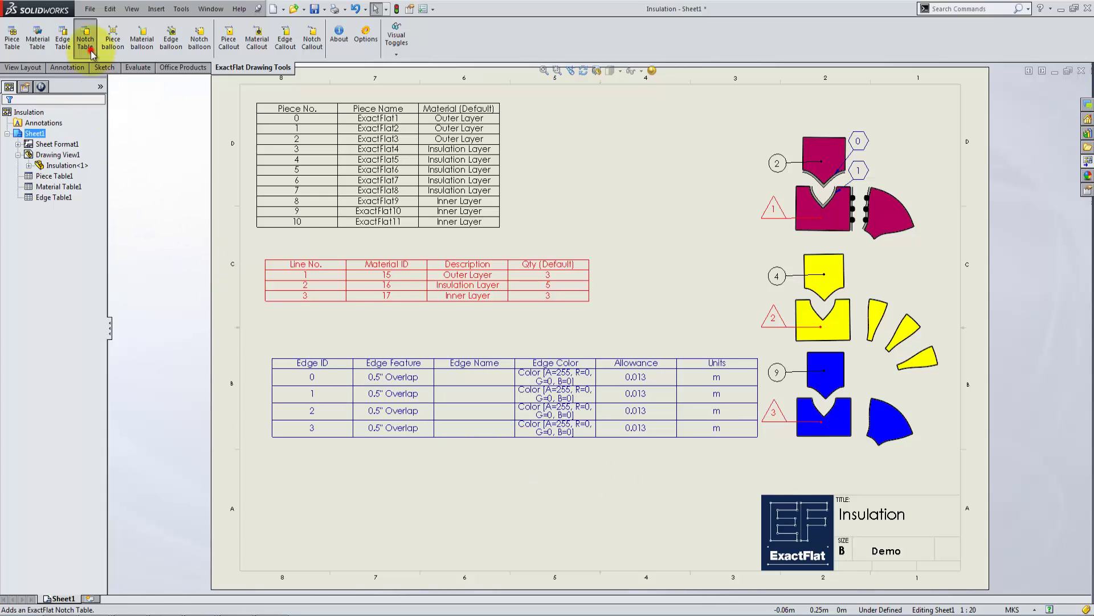
{"action": "left_click", "coordinate": [8, 120]}
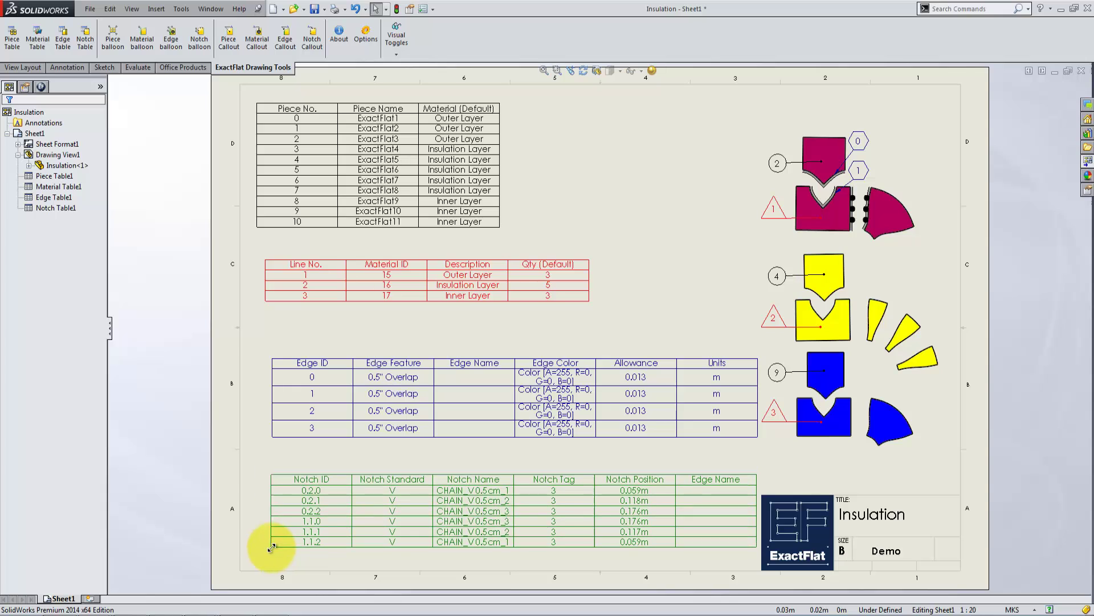
{"action": "left_click", "coordinate": [271, 548]}
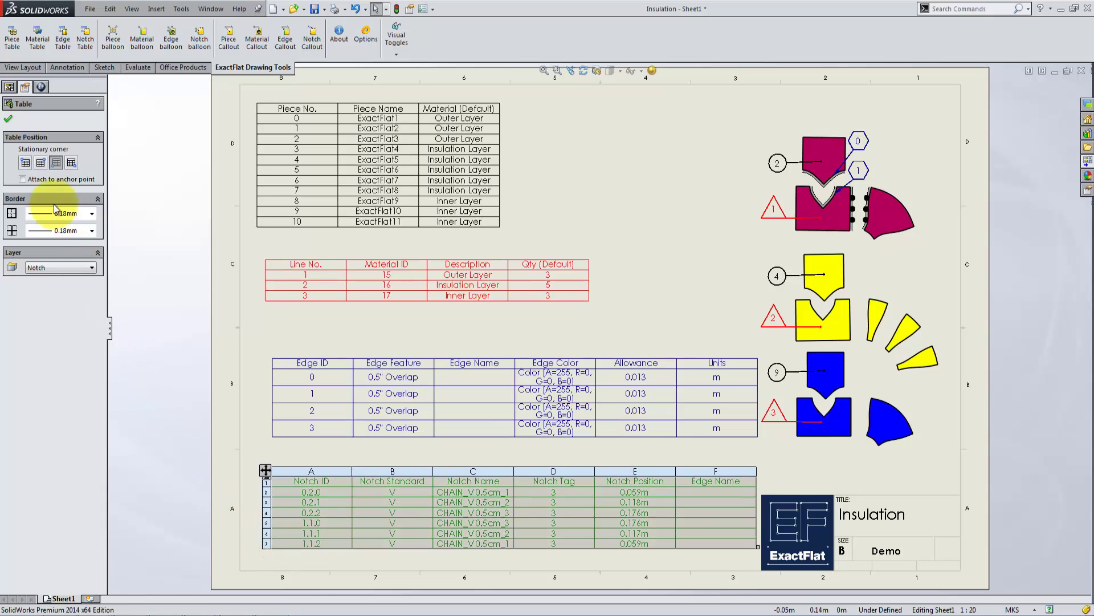
{"action": "left_click", "coordinate": [8, 120]}
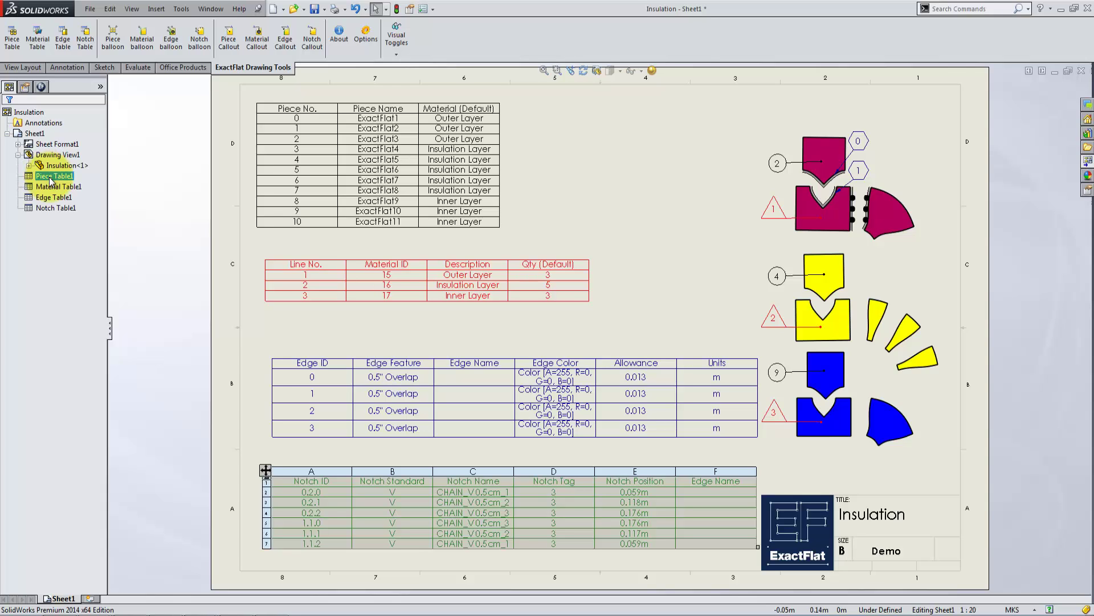
{"action": "left_click_drag", "start_coordinate": [264, 469], "coordinate": [250, 486]}
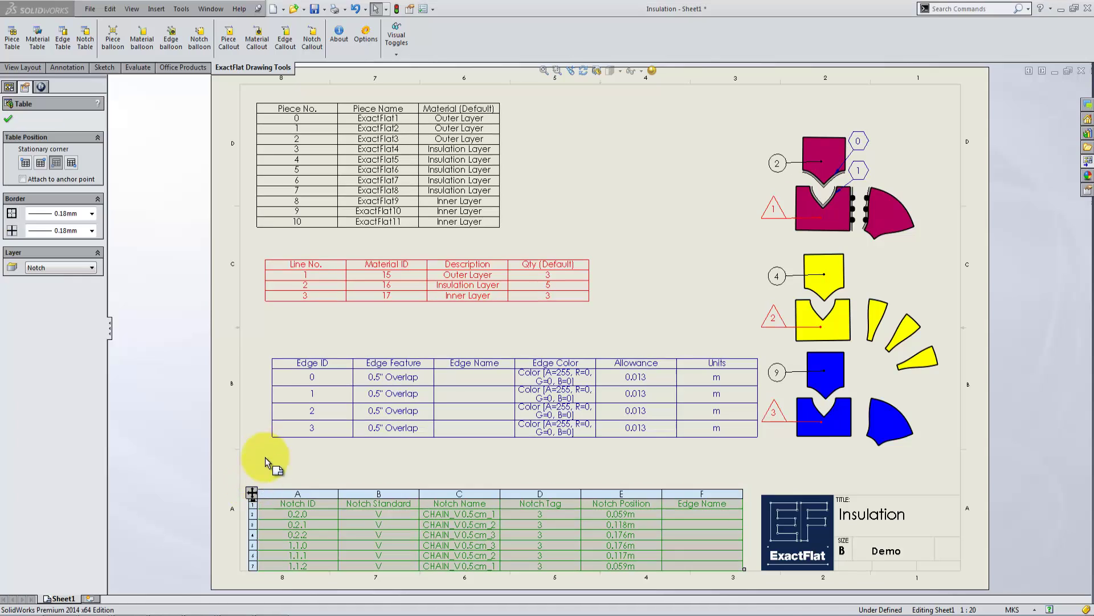
{"action": "left_click", "coordinate": [253, 428]}
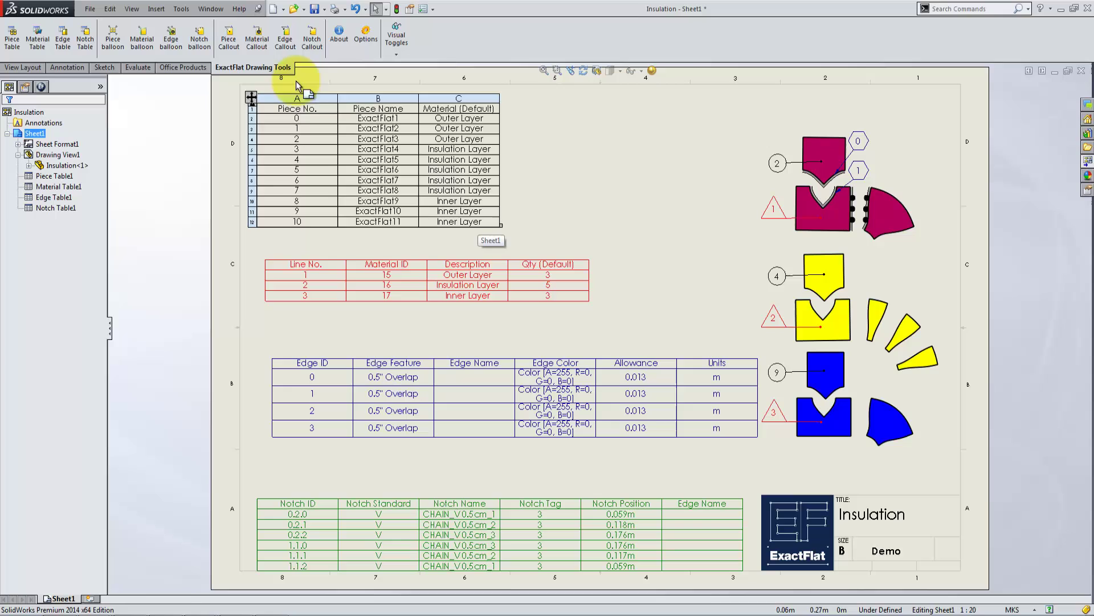
Step: Place diamond notch balloons 1.1.0, 1.1.1 and 1.1.2 beside the magenta fan piece's three notches
{"action": "left_click", "coordinate": [200, 39]}
{"action": "left_click", "coordinate": [76, 219]}
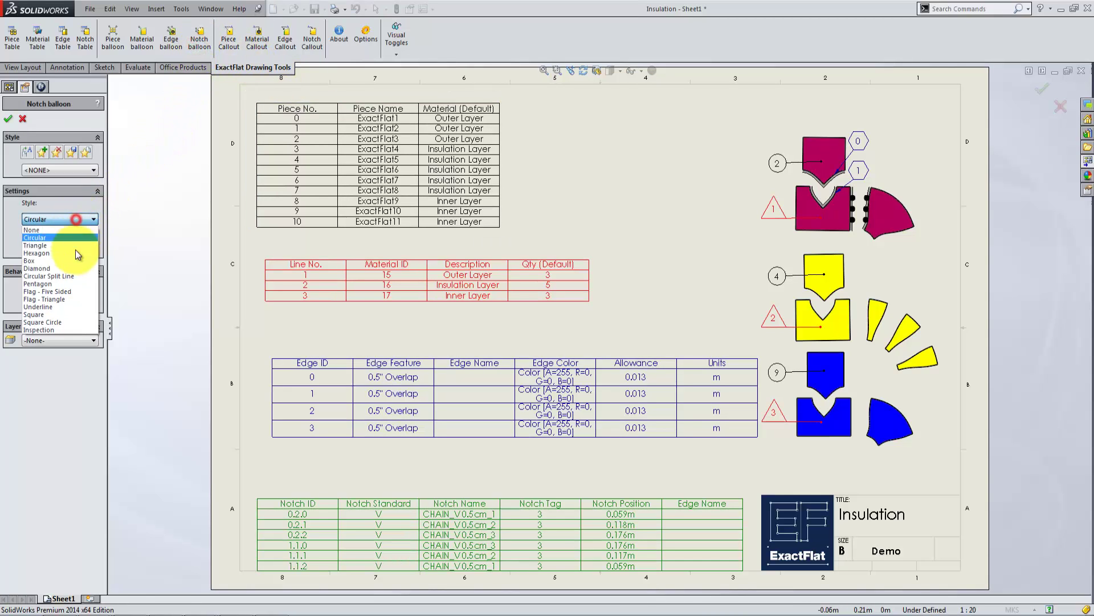
{"action": "left_click", "coordinate": [65, 268]}
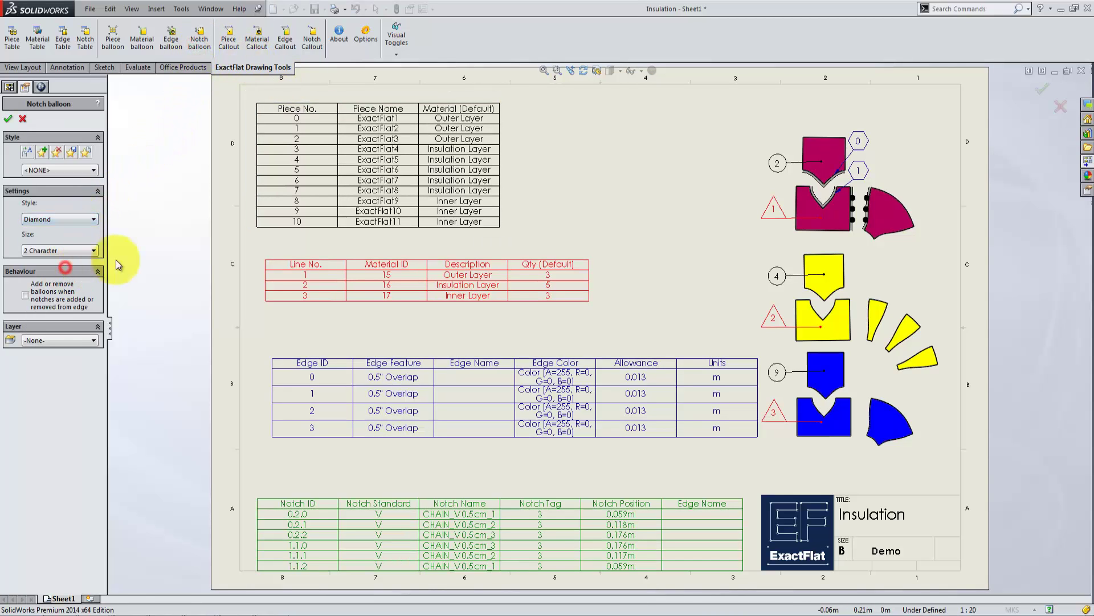
{"action": "left_click", "coordinate": [882, 207]}
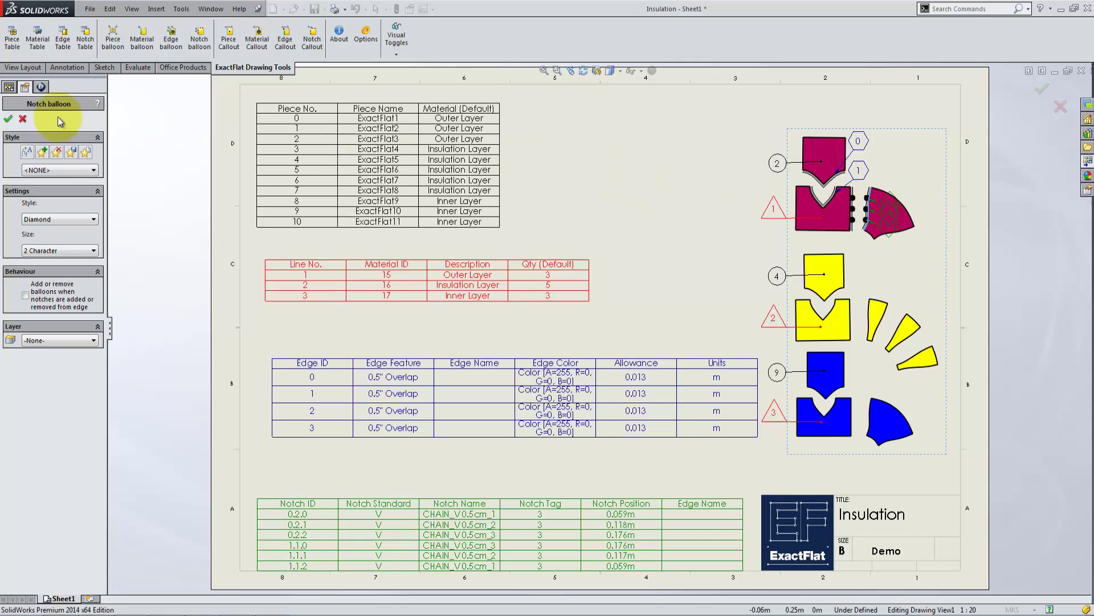
{"action": "left_click", "coordinate": [8, 119]}
{"action": "left_click", "coordinate": [551, 140]}
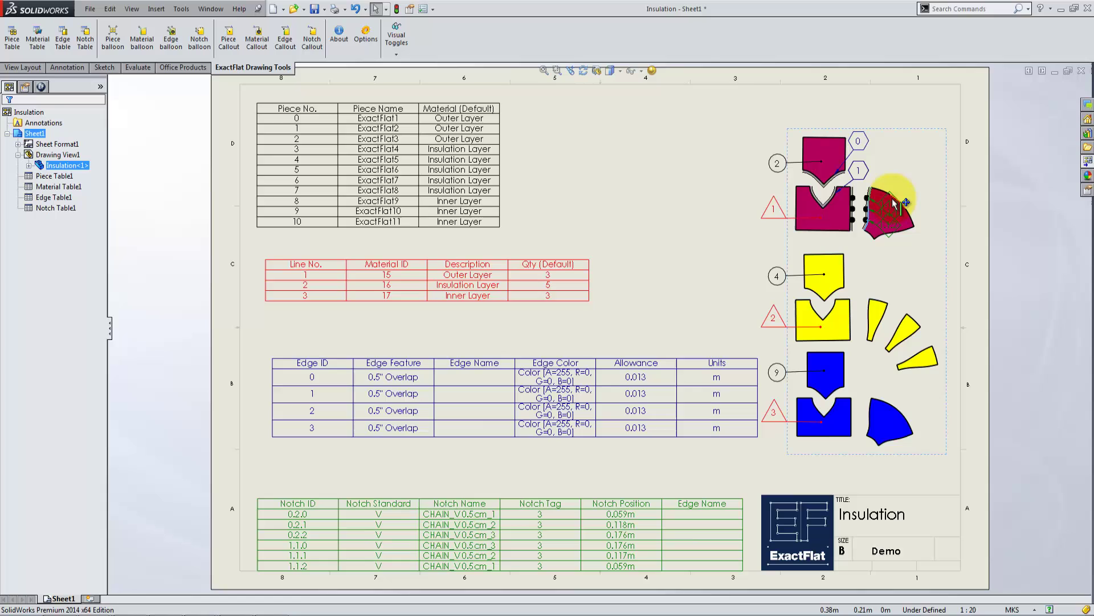
{"action": "left_click", "coordinate": [918, 182]}
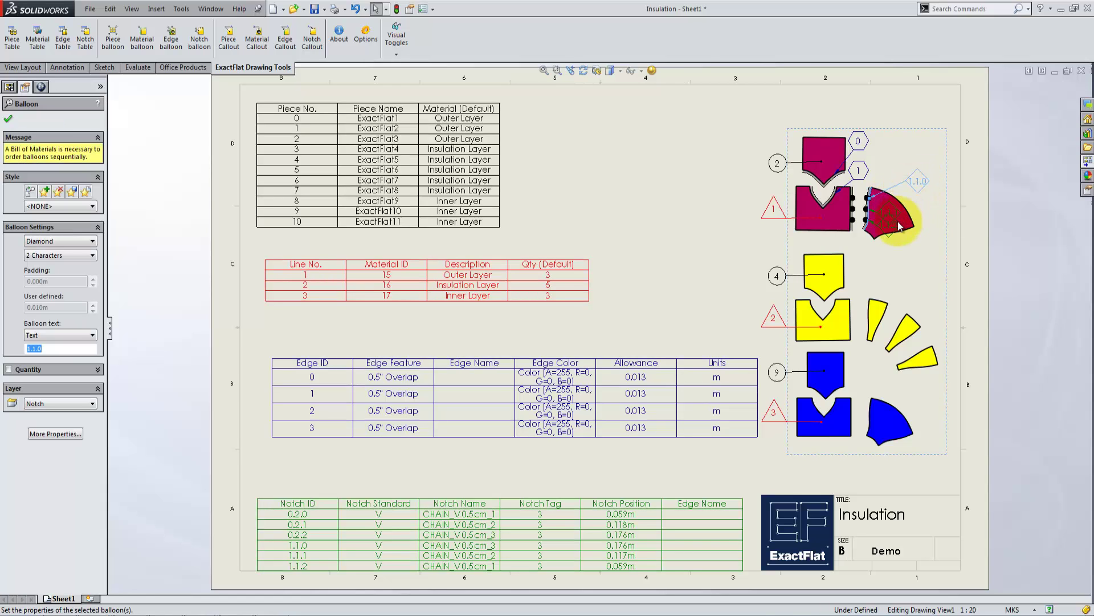
{"action": "left_click", "coordinate": [916, 211]}
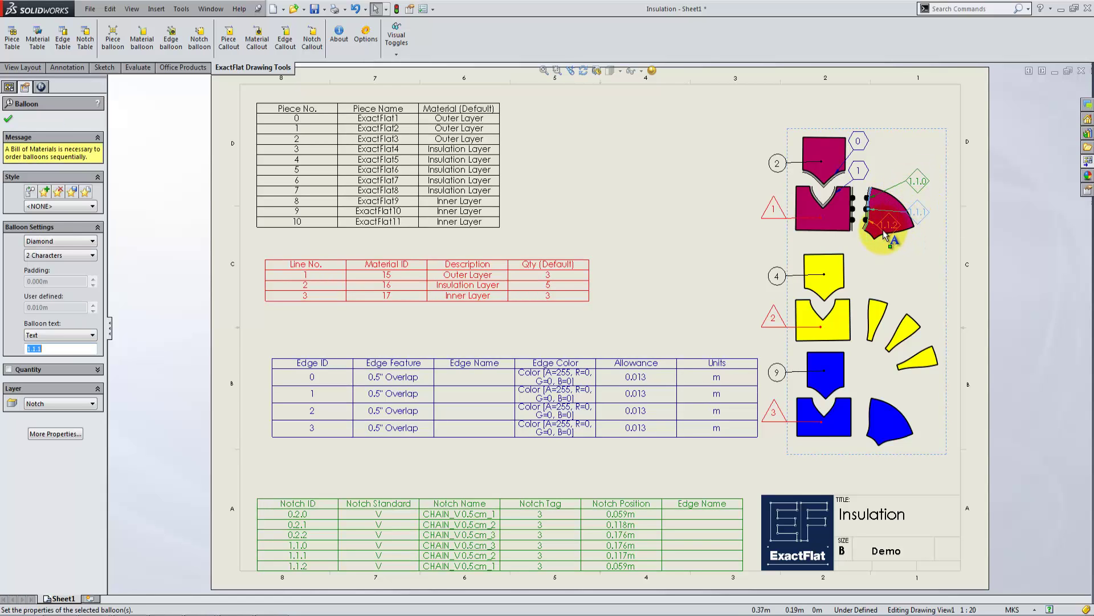
{"action": "left_click", "coordinate": [917, 245]}
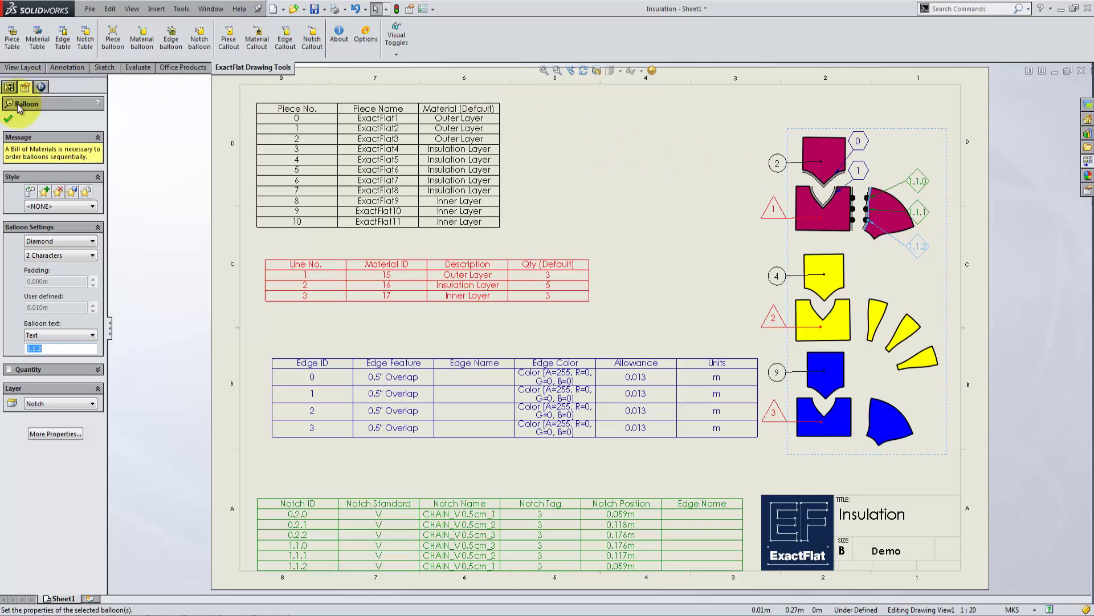
{"action": "left_click", "coordinate": [8, 119]}
{"action": "left_click", "coordinate": [638, 182]}
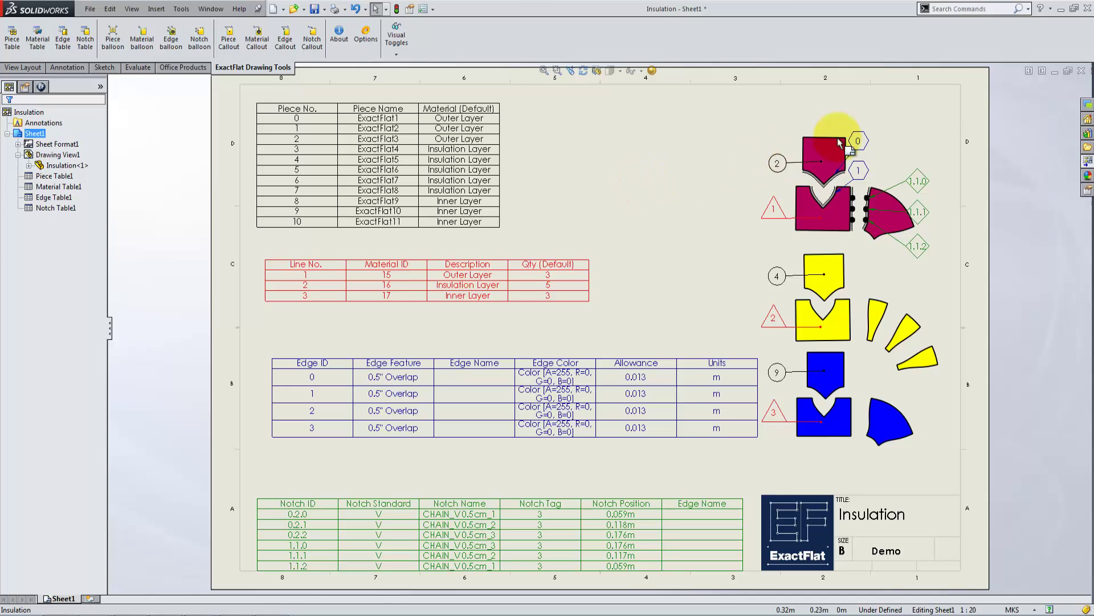
Step: In Insulation.SLDPRT, view the 3D model and check the 3D-to-2D flattener
{"action": "left_click", "coordinate": [1056, 71]}
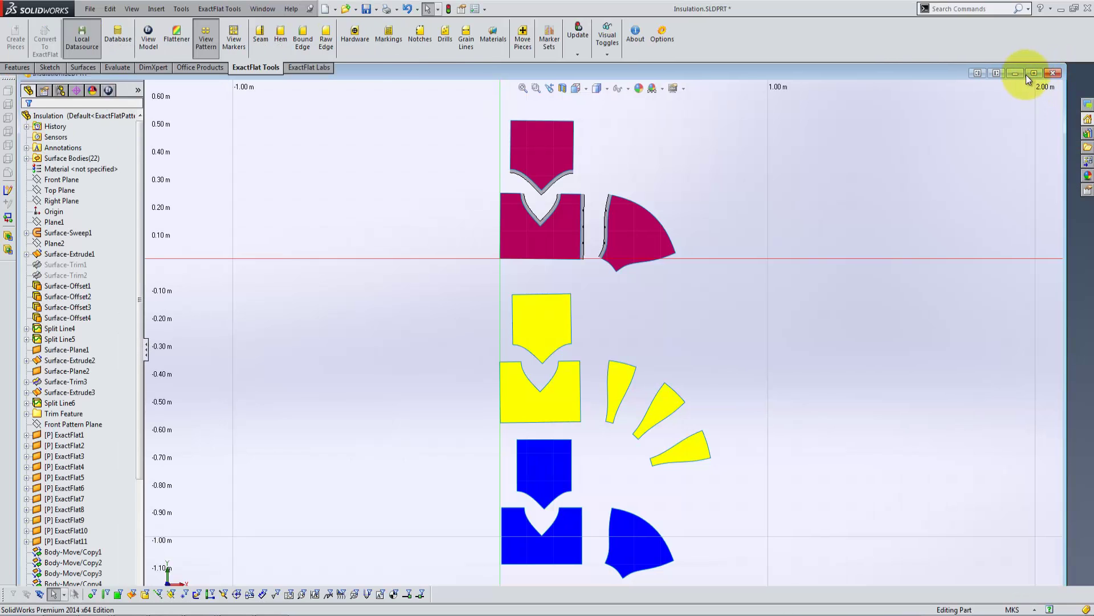
{"action": "left_click", "coordinate": [146, 43]}
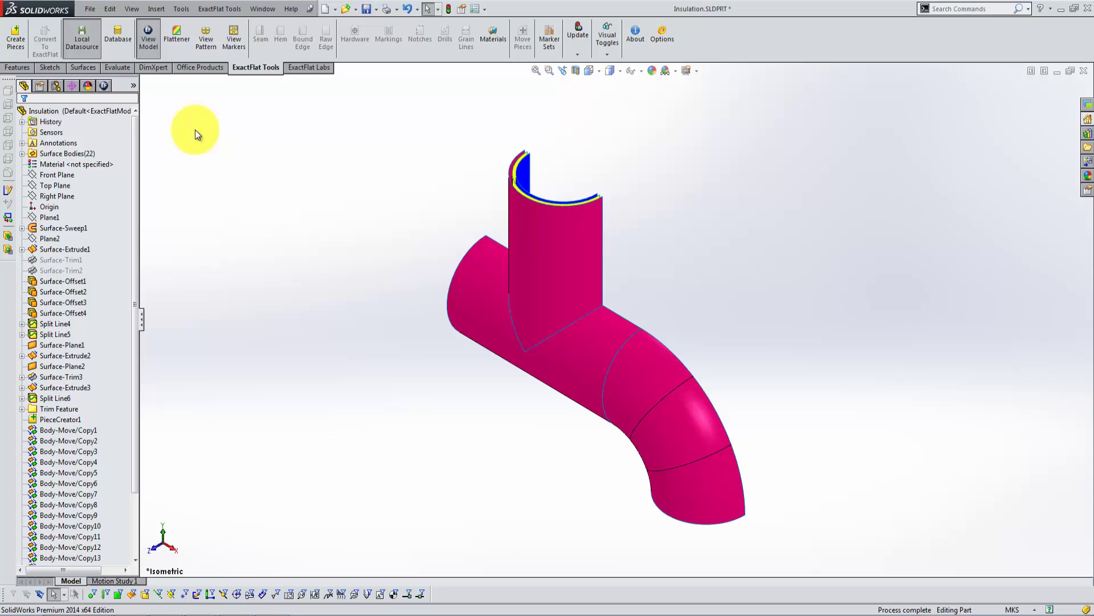
{"action": "left_click", "coordinate": [175, 48]}
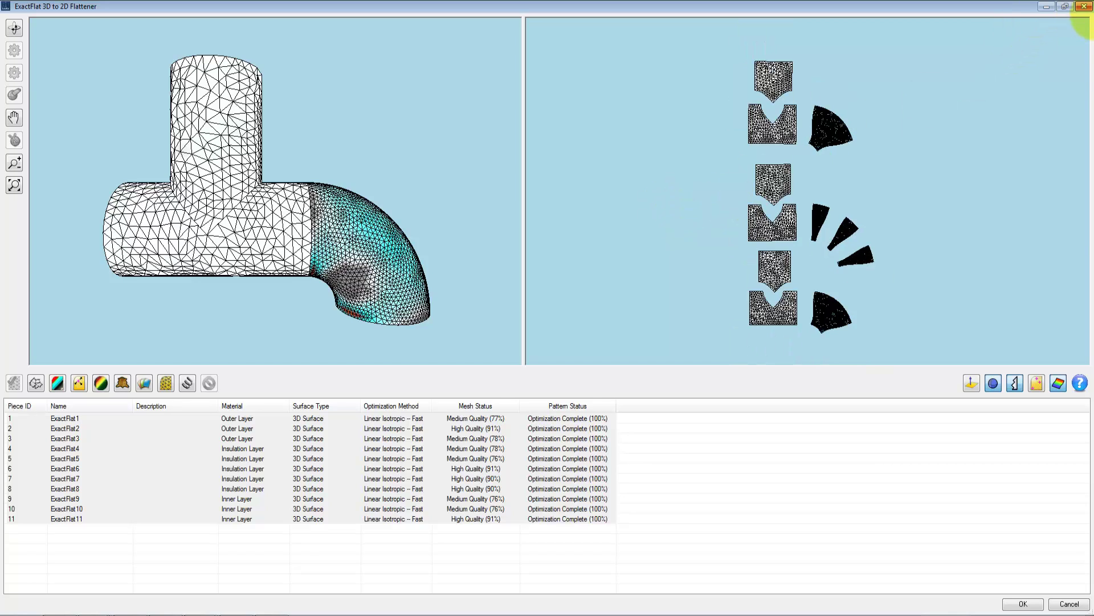
{"action": "left_click", "coordinate": [1084, 7]}
Step: Show the flat pattern and zoom in on the magenta pieces' seam allowances
{"action": "left_click", "coordinate": [200, 45]}
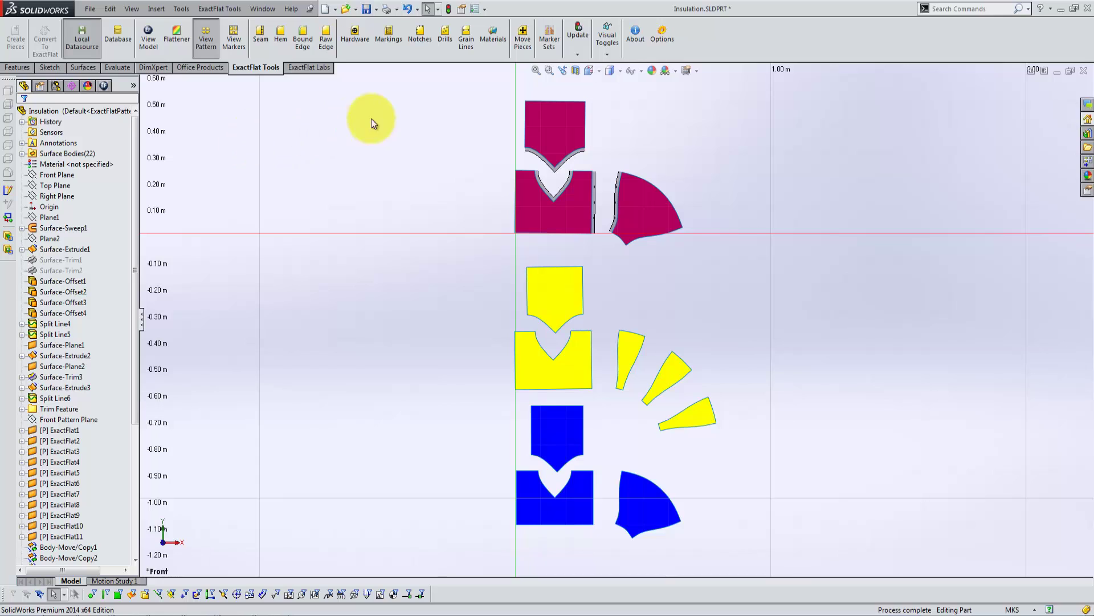
{"action": "left_click", "coordinate": [549, 71]}
{"action": "left_click_drag", "start_coordinate": [509, 105], "coordinate": [658, 273]}
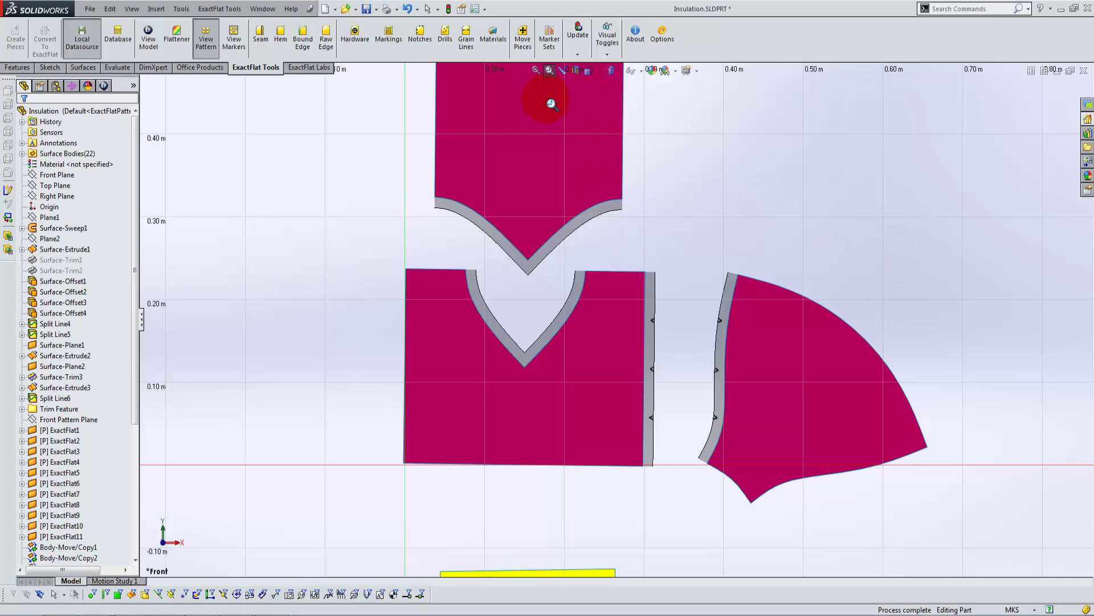
{"action": "left_click", "coordinate": [534, 70]}
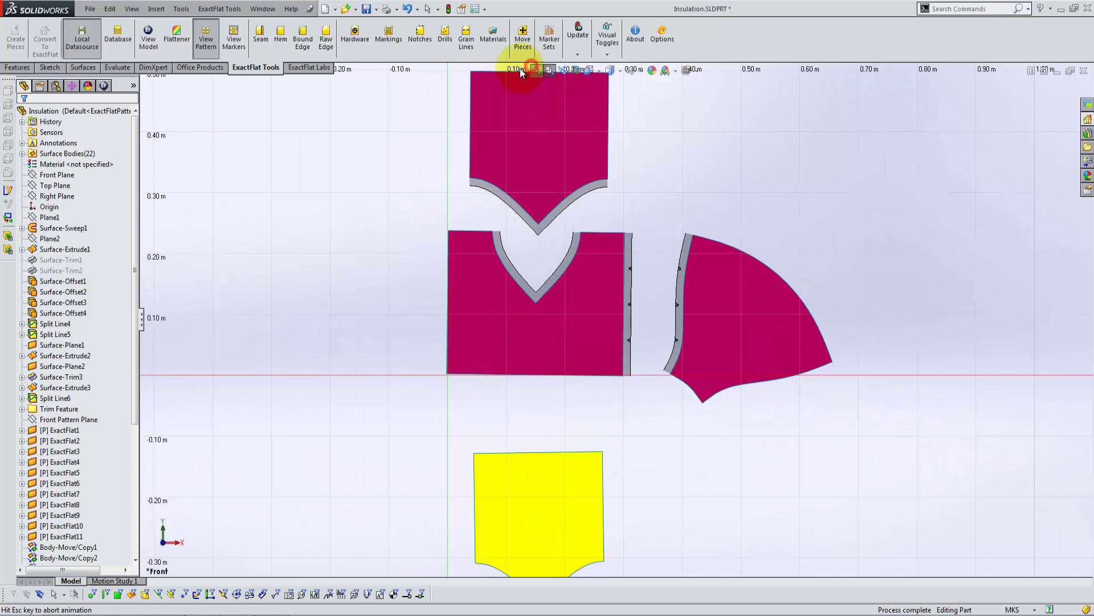
{"action": "left_click", "coordinate": [235, 41]}
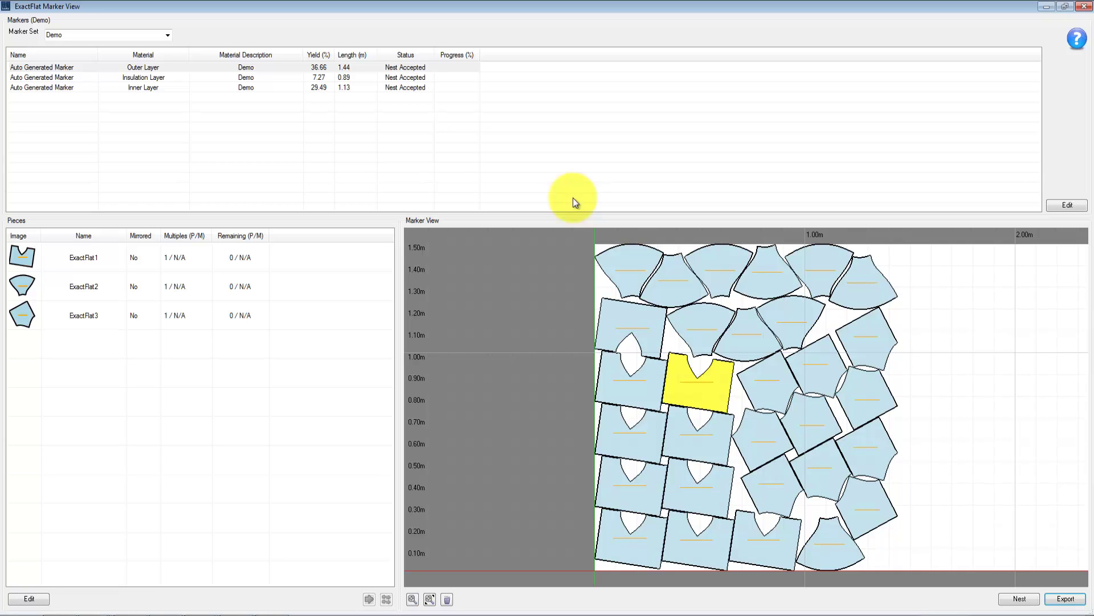
{"action": "left_click", "coordinate": [1084, 7]}
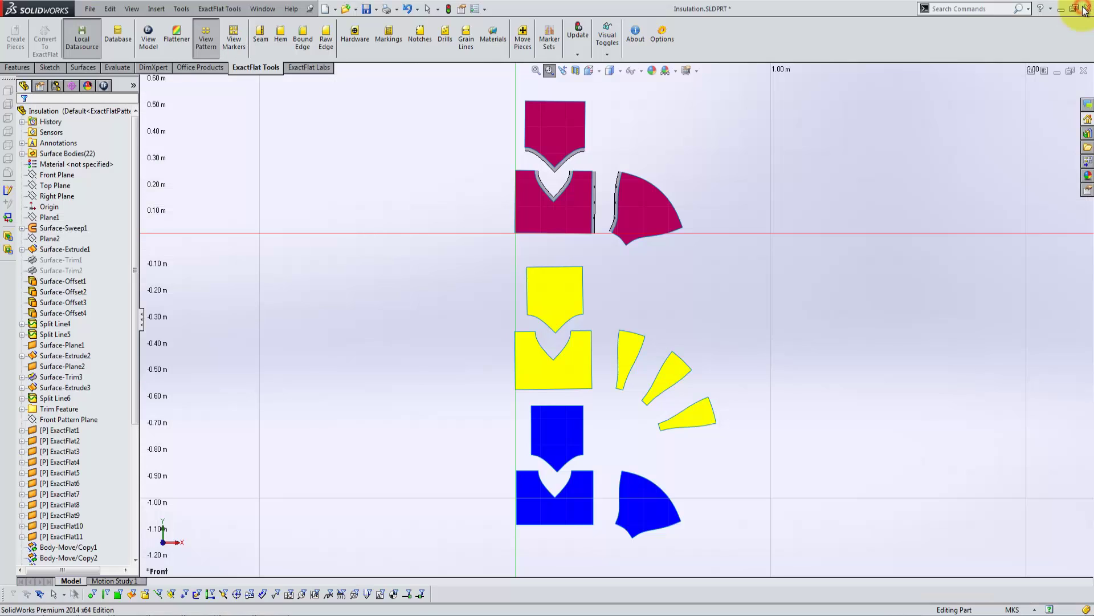
Step: Join the blue V piece's right edge to the blue wedge with a 0.5" Overlap seam
{"action": "left_click", "coordinate": [934, 246]}
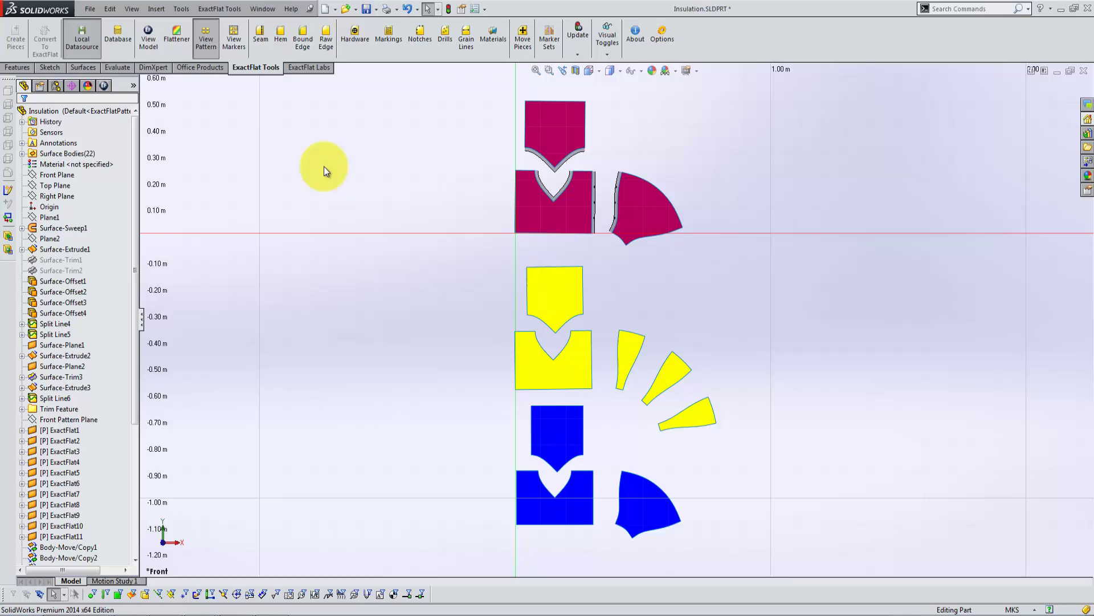
{"action": "left_click", "coordinate": [257, 44]}
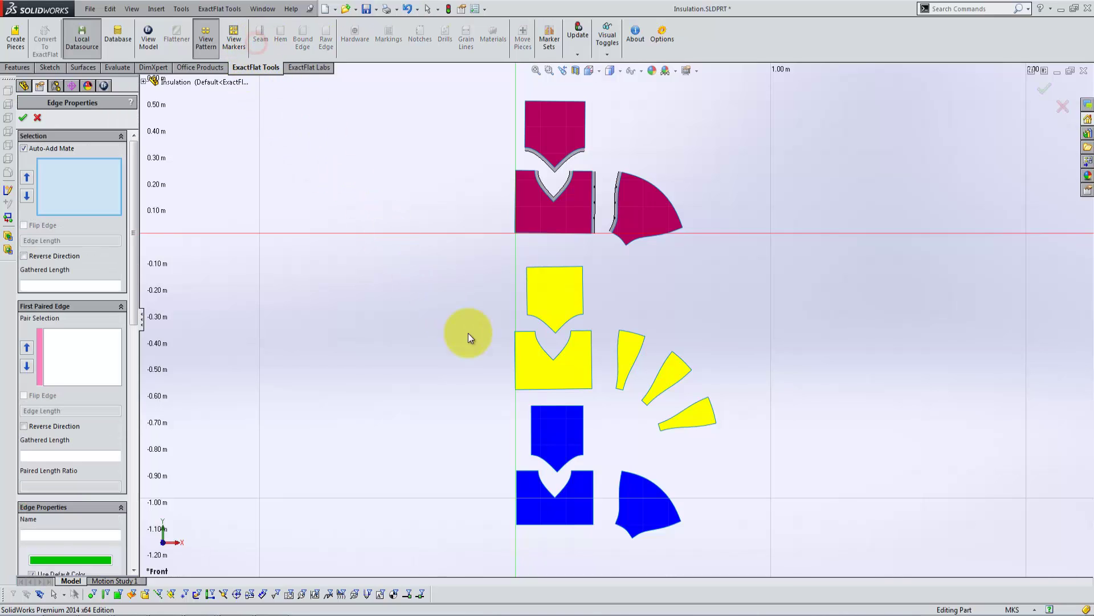
{"action": "left_click", "coordinate": [593, 491]}
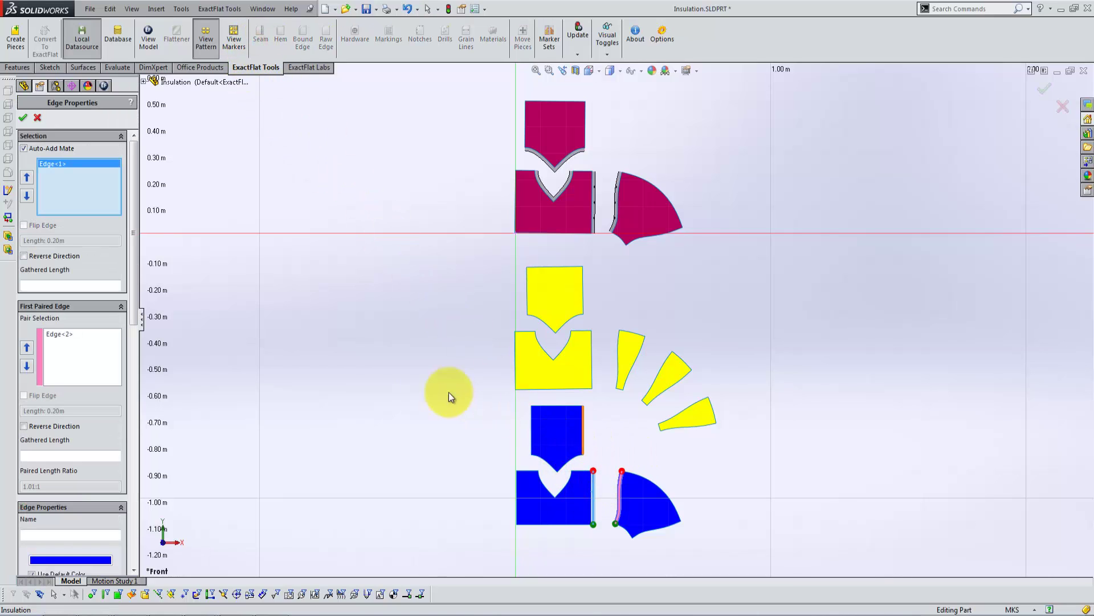
{"action": "scroll", "coordinate": [129, 305], "scroll_direction": "down", "scroll_amount": 5}
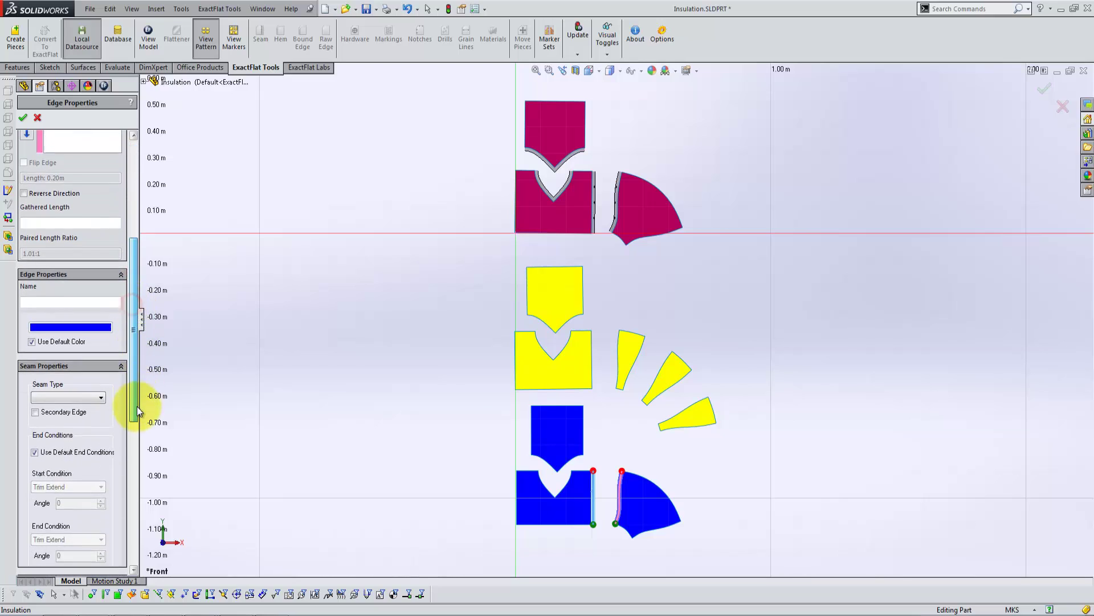
{"action": "left_click", "coordinate": [101, 392]}
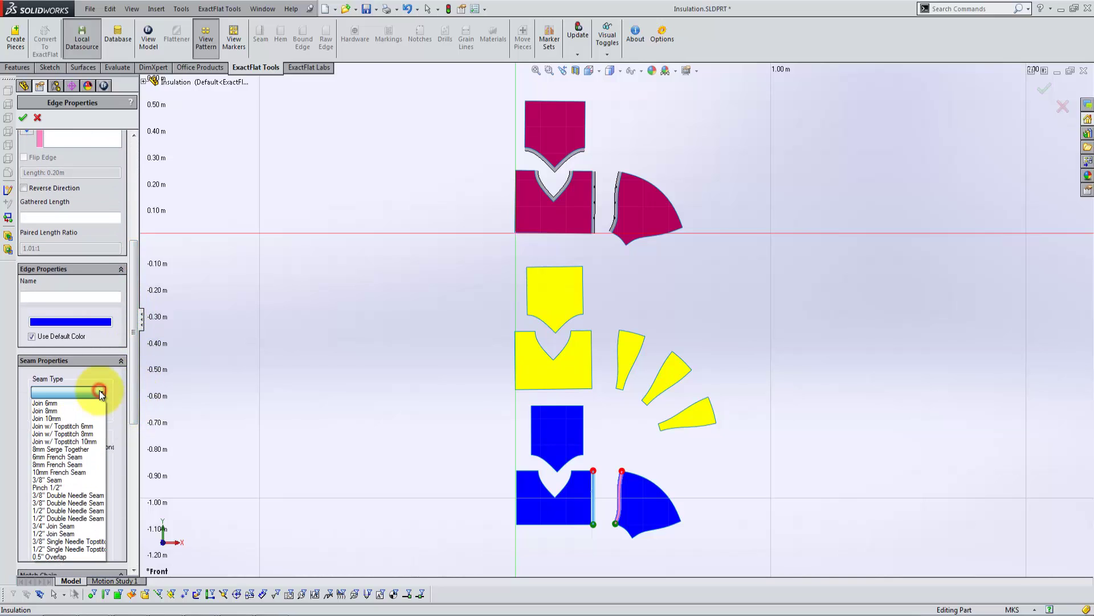
{"action": "left_click", "coordinate": [49, 556]}
{"action": "left_click", "coordinate": [23, 118]}
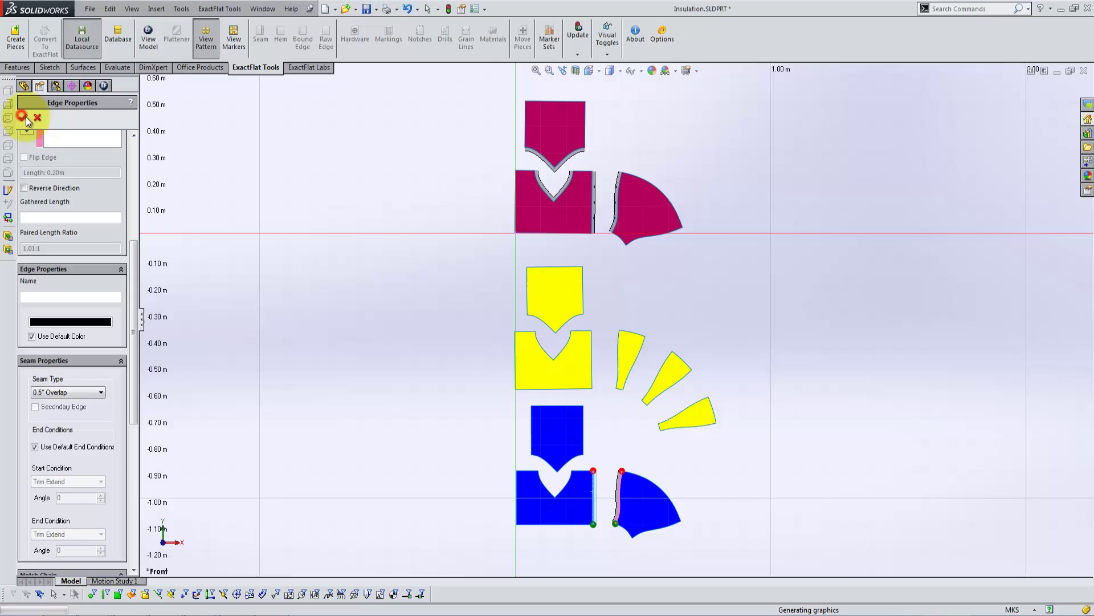
{"action": "left_click", "coordinate": [281, 169]}
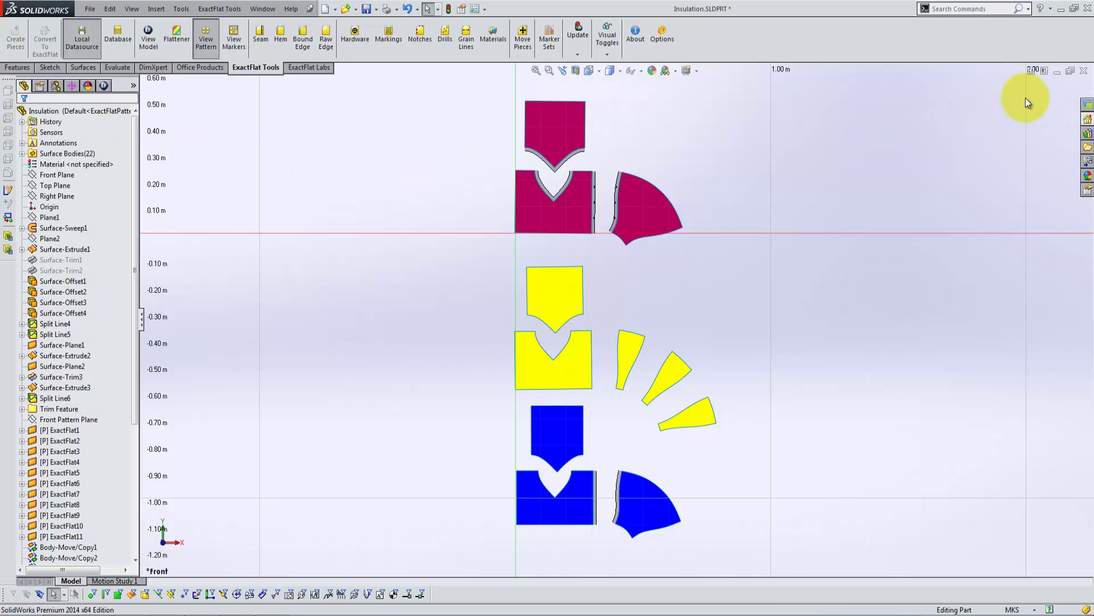
Step: Bring up the Insulation drawing and make Edge the current document layer
{"action": "left_click", "coordinate": [1058, 73]}
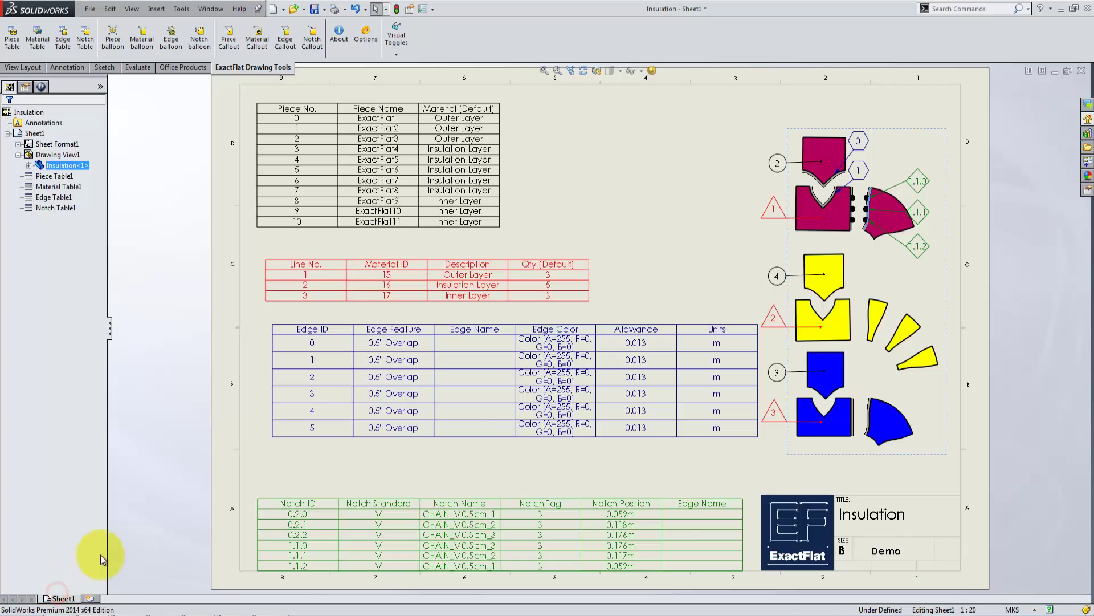
{"action": "left_click", "coordinate": [61, 595]}
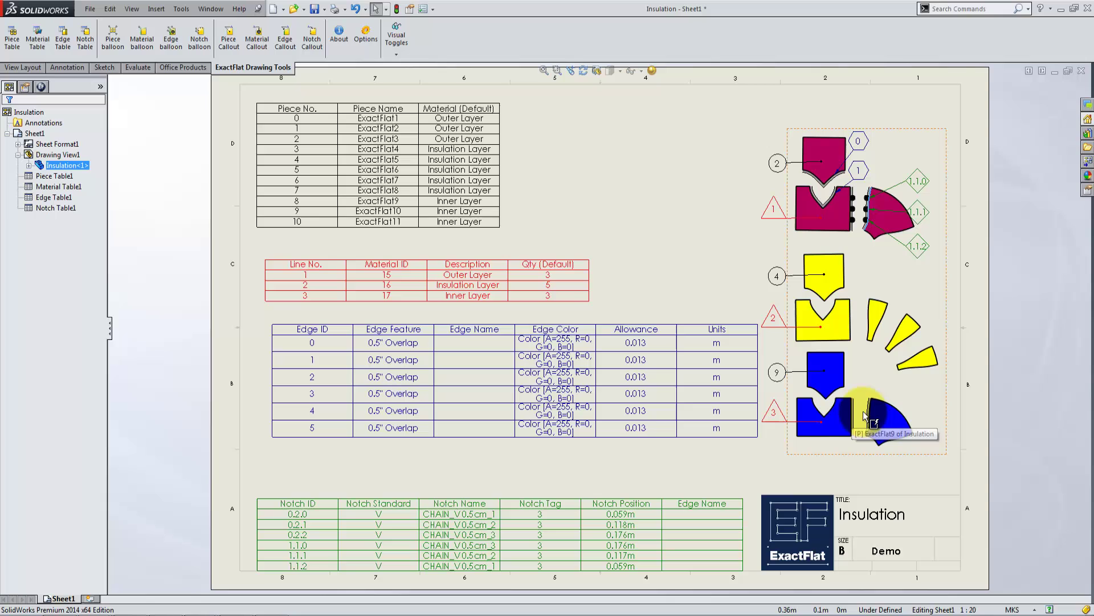
{"action": "left_click", "coordinate": [408, 184]}
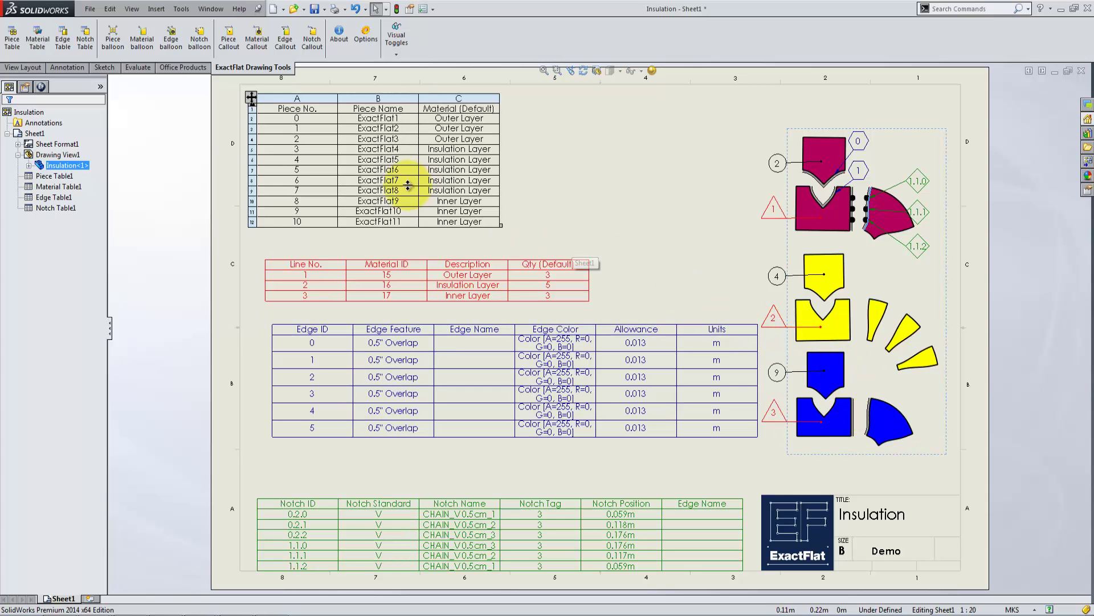
{"action": "right_click", "coordinate": [665, 248]}
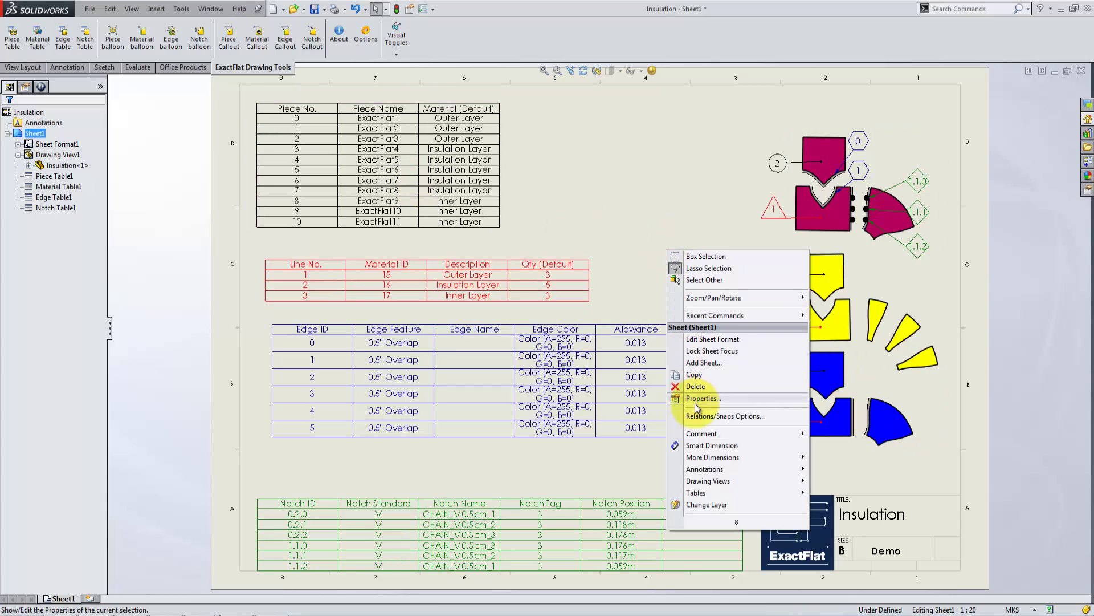
{"action": "left_click", "coordinate": [705, 505]}
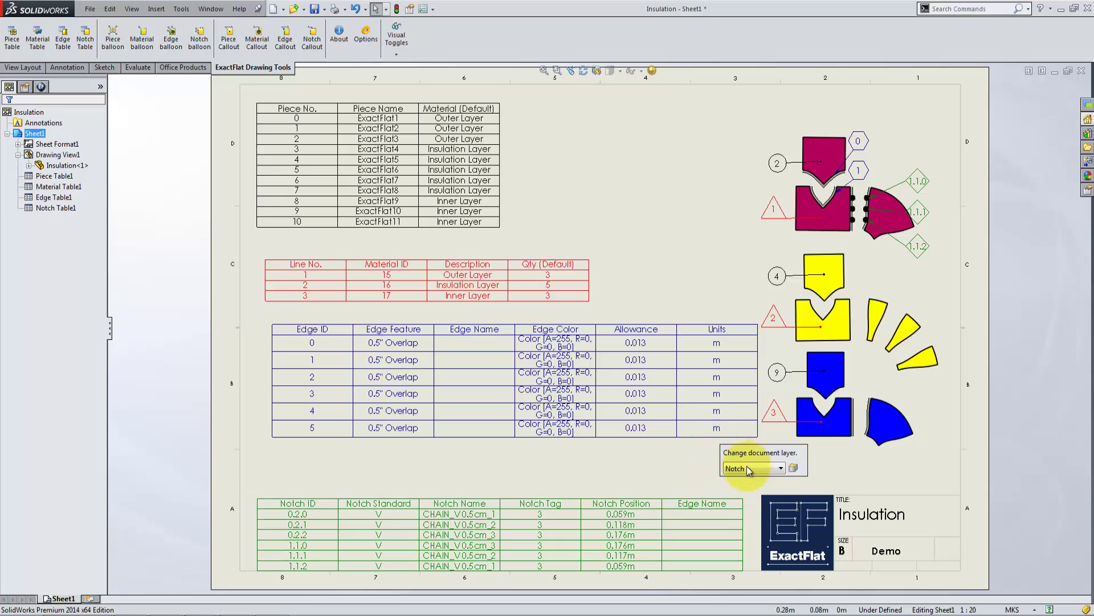
{"action": "left_click", "coordinate": [749, 469]}
{"action": "left_click", "coordinate": [736, 515]}
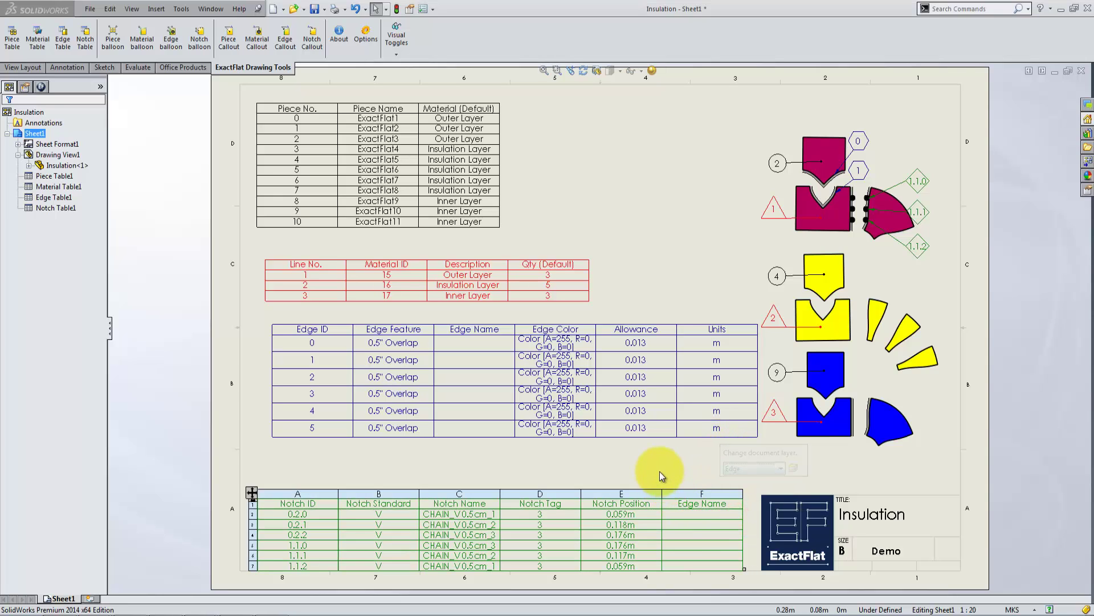
{"action": "left_click", "coordinate": [661, 476]}
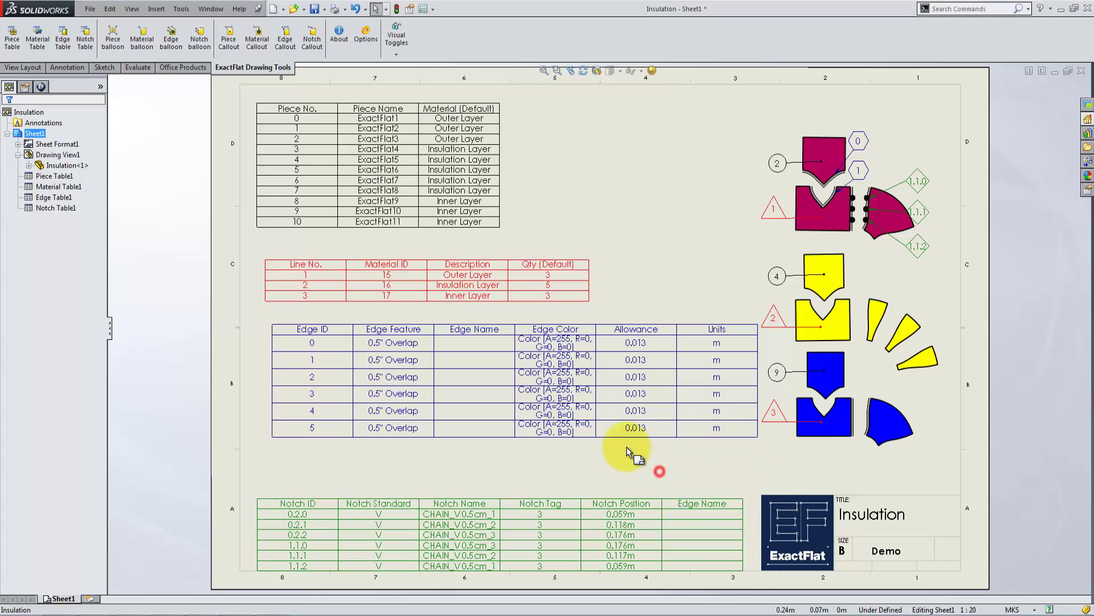
Step: Add hexagon edge balloons 4 and 5 to the two lower blue pieces
{"action": "left_click", "coordinate": [171, 40]}
{"action": "left_click", "coordinate": [57, 220]}
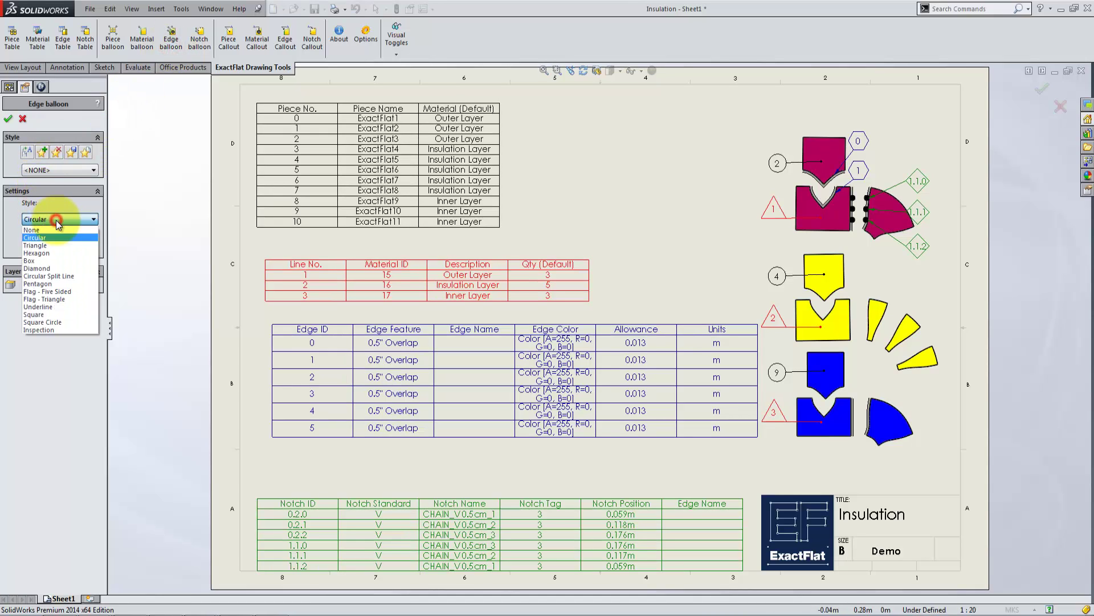
{"action": "left_click", "coordinate": [57, 253]}
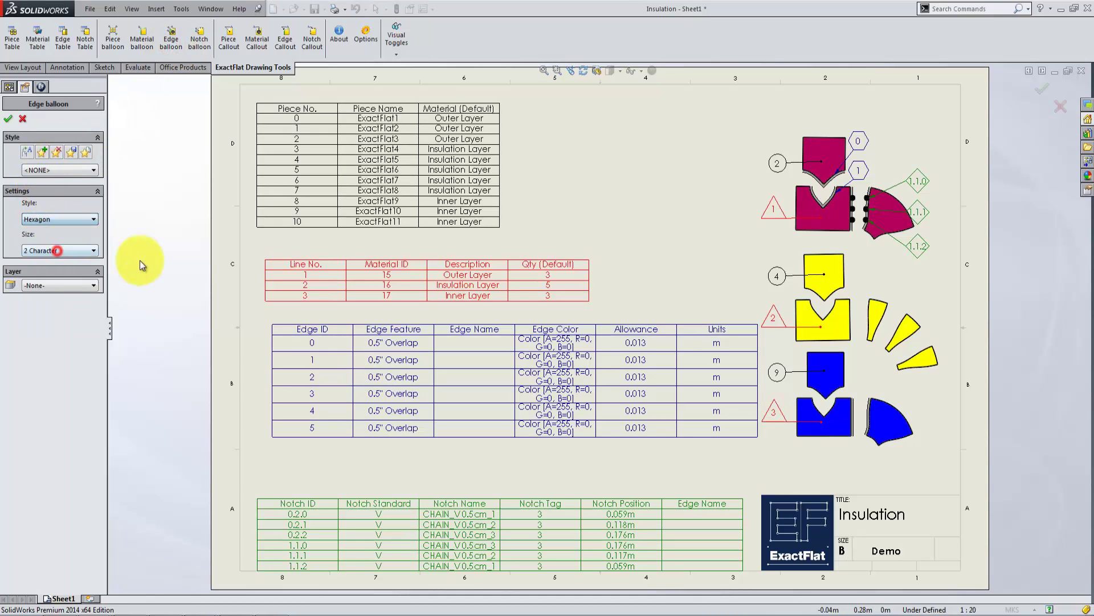
{"action": "left_click", "coordinate": [850, 415]}
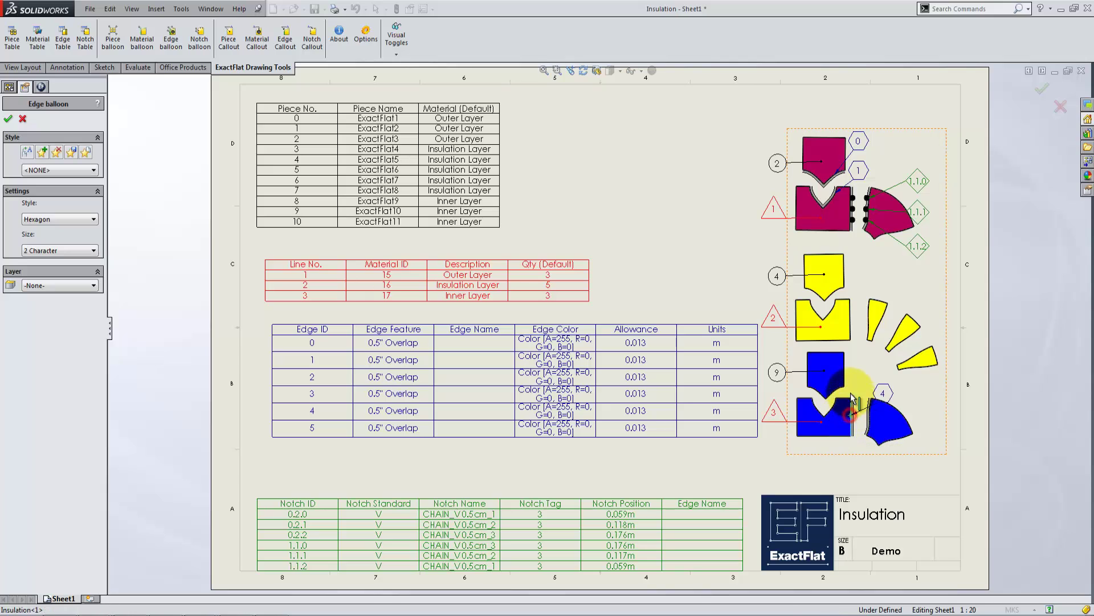
{"action": "left_click", "coordinate": [868, 372]}
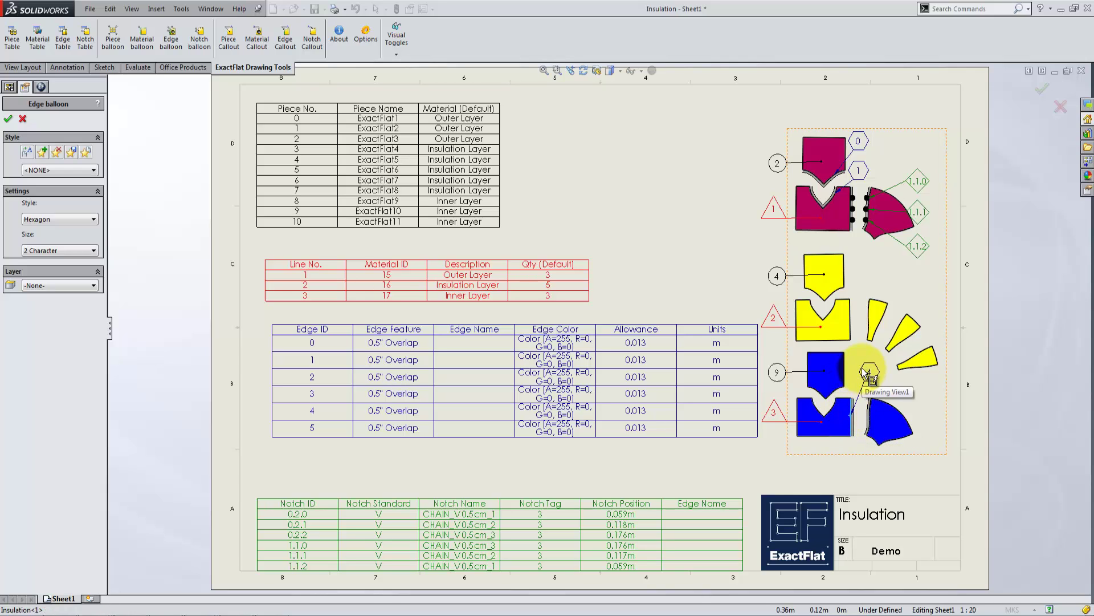
{"action": "left_click", "coordinate": [874, 411]}
{"action": "left_click", "coordinate": [889, 390]}
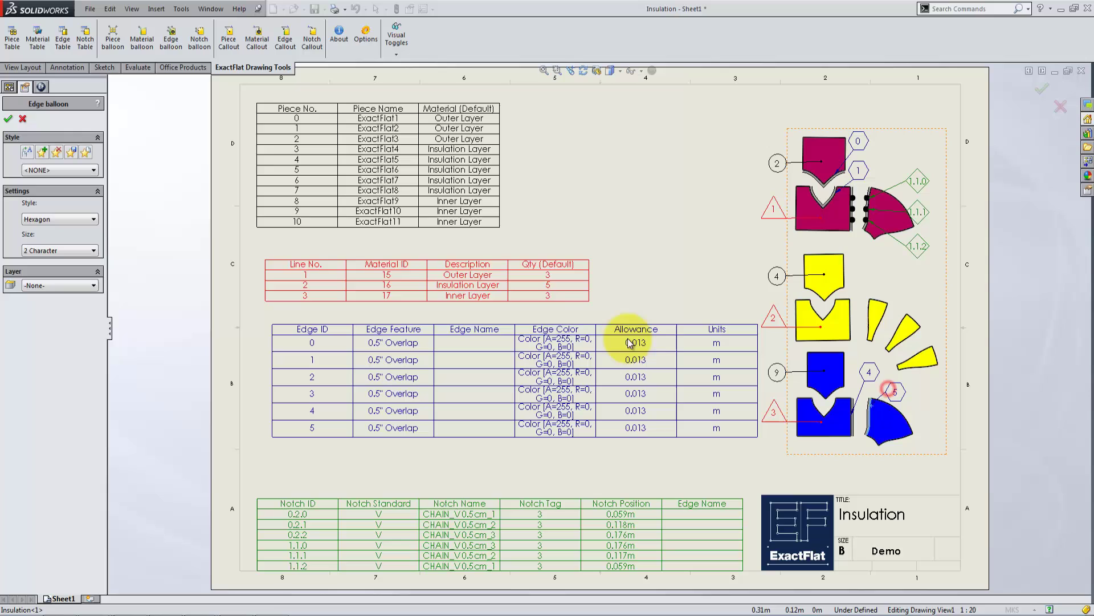
{"action": "left_click", "coordinate": [8, 118]}
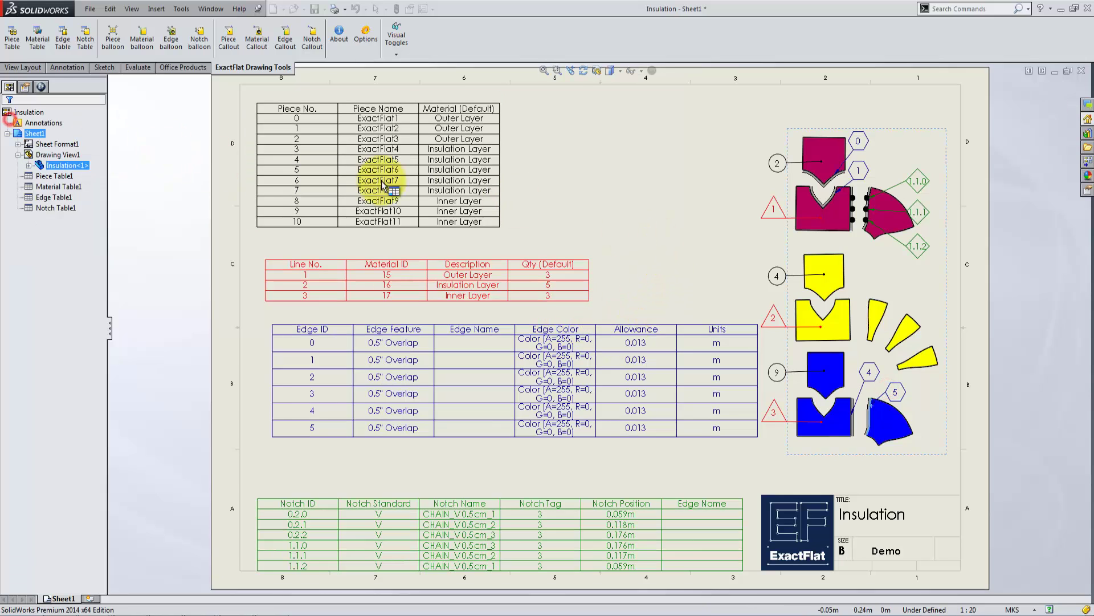
{"action": "left_click", "coordinate": [611, 199]}
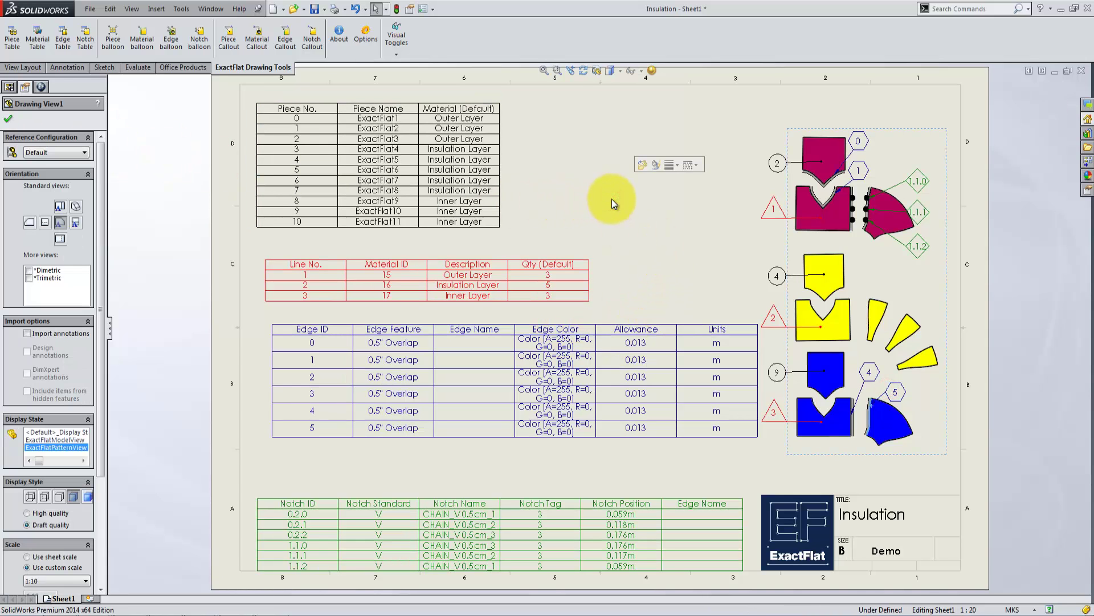
{"action": "left_click", "coordinate": [612, 199]}
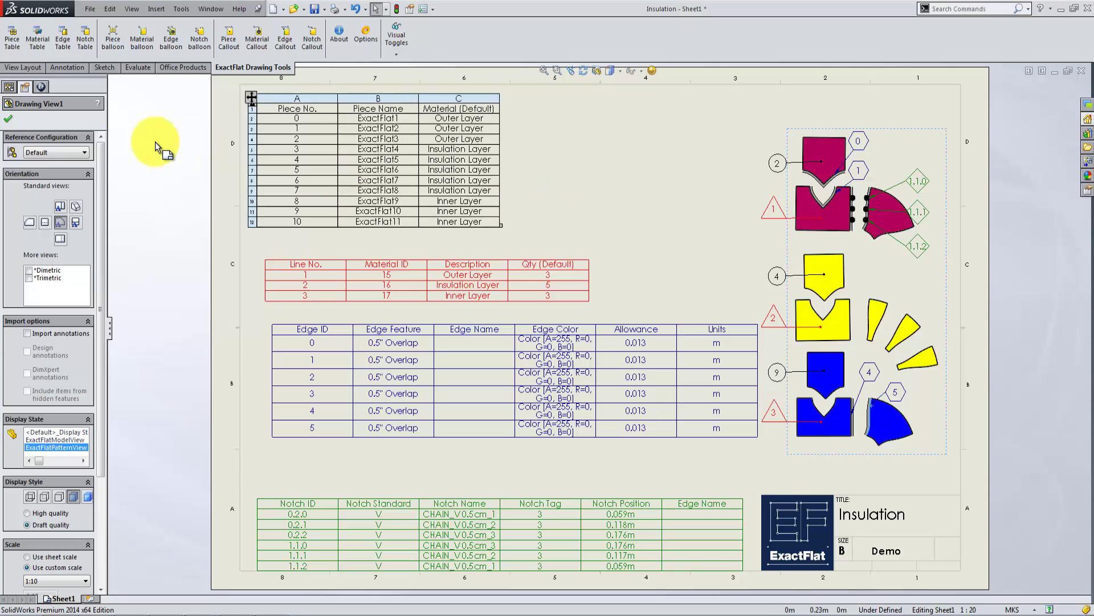
{"action": "left_click", "coordinate": [8, 118]}
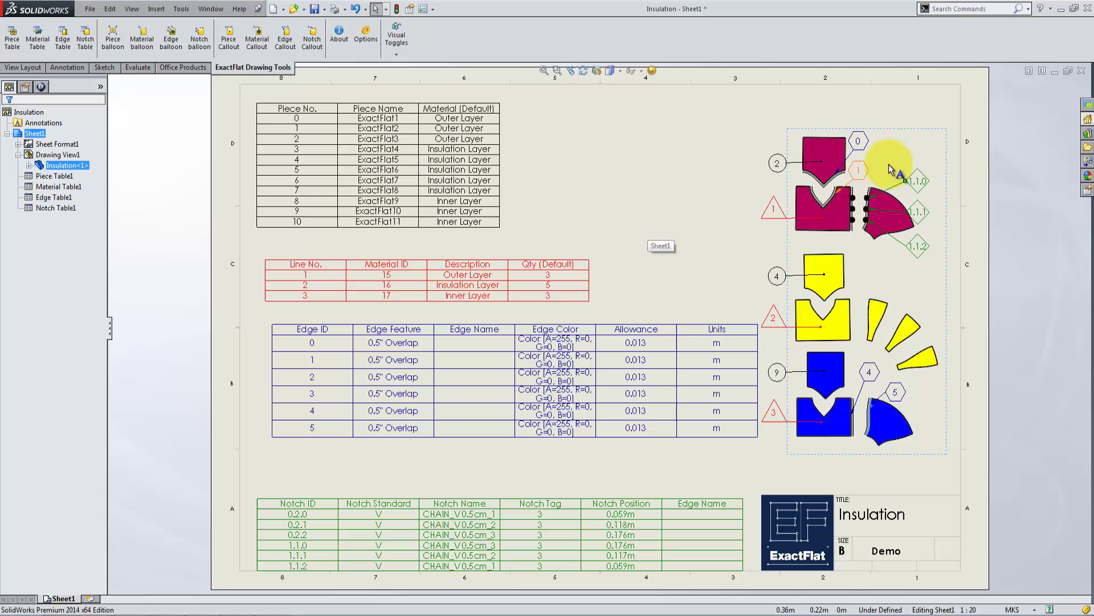
Step: Return to the insulation part and display the Inner Layer nest (29.49% yield, 1.15 m)
{"action": "left_click", "coordinate": [1055, 73]}
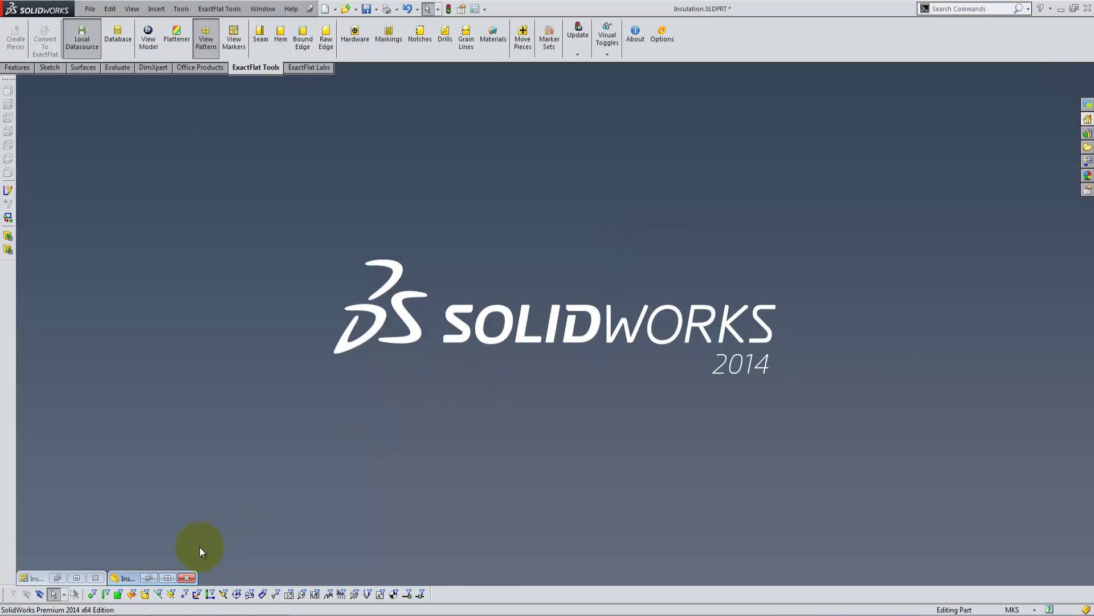
{"action": "left_click", "coordinate": [168, 577]}
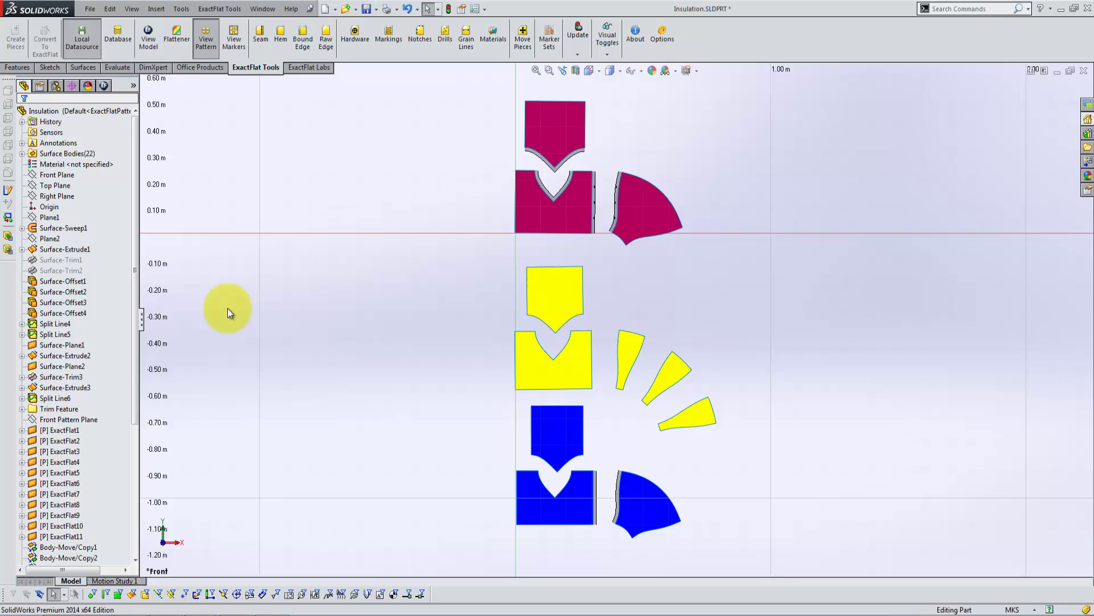
{"action": "left_click", "coordinate": [232, 44]}
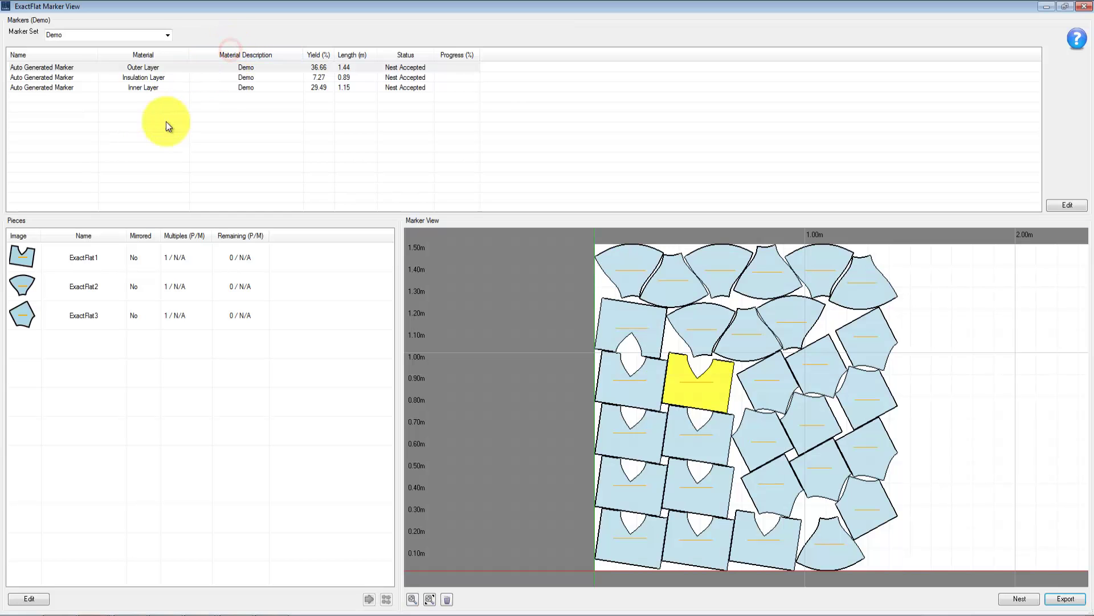
{"action": "left_click", "coordinate": [159, 88]}
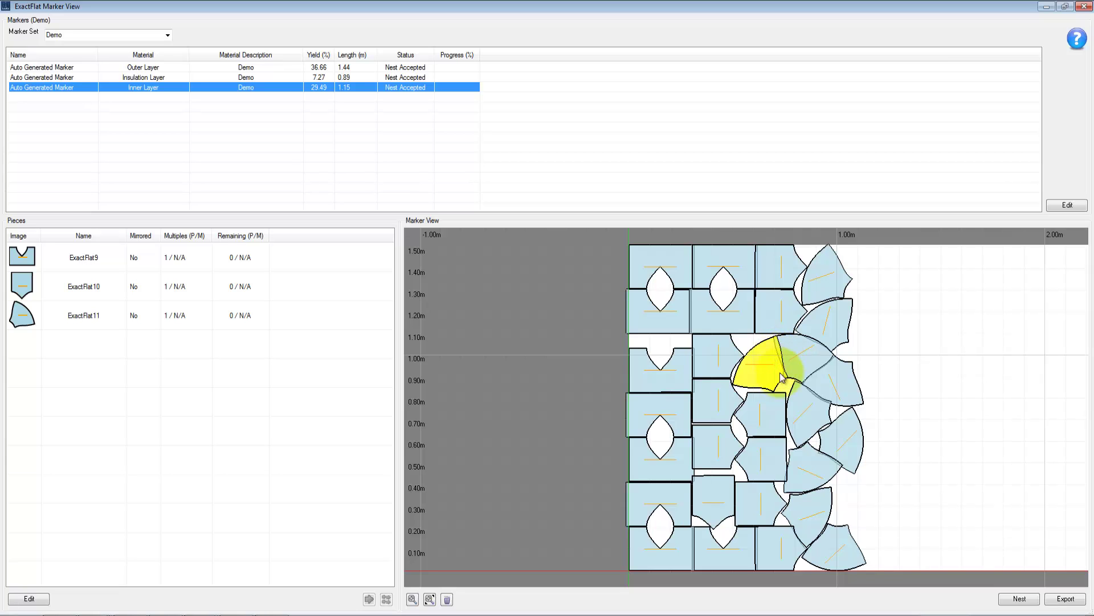
Step: Clear and re-nest the Inner Layer marker, accepting the 30.61% yield, 1.21 m result
{"action": "left_click", "coordinate": [447, 599]}
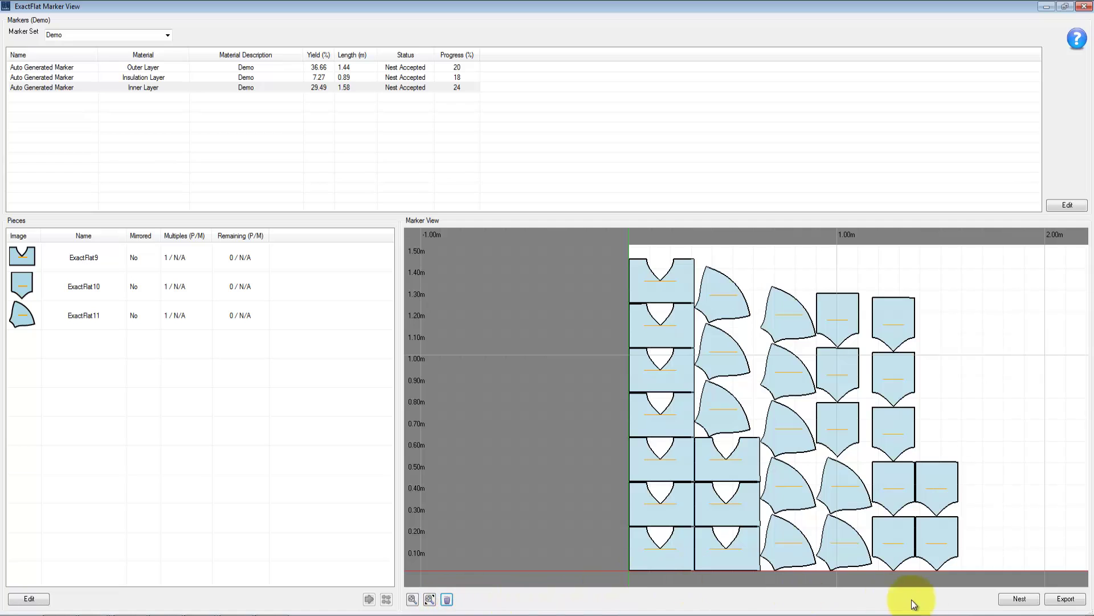
{"action": "left_click", "coordinate": [1017, 599]}
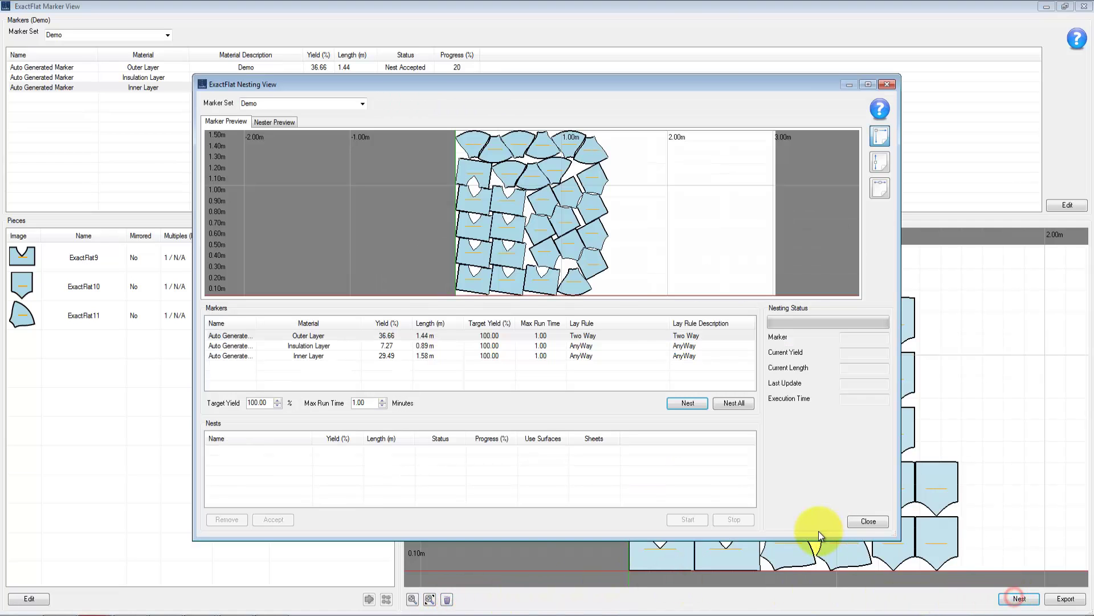
{"action": "left_click", "coordinate": [436, 355]}
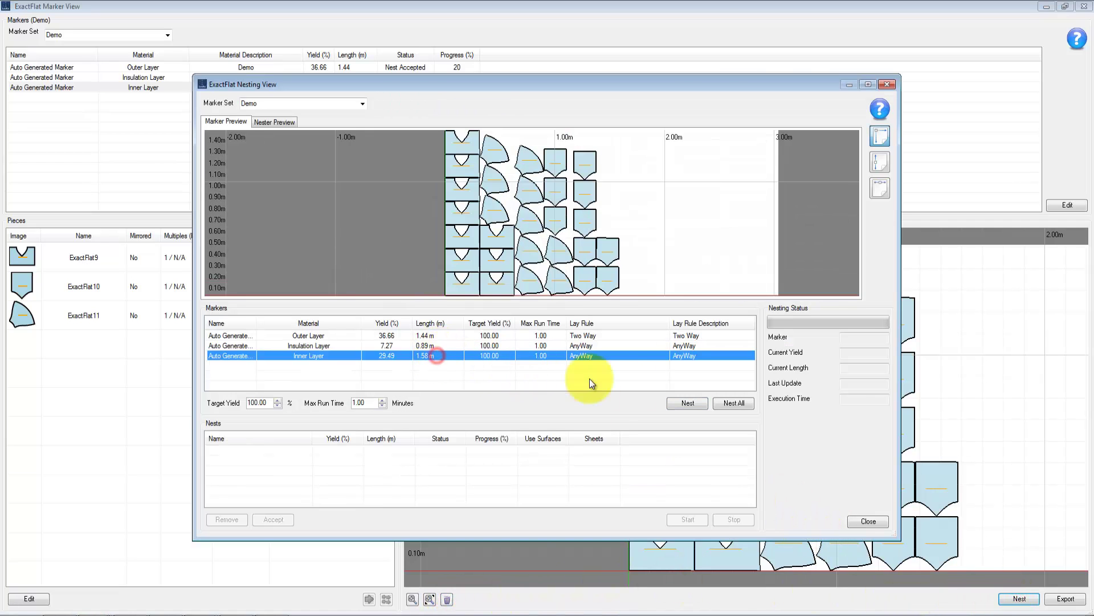
{"action": "left_click", "coordinate": [688, 403]}
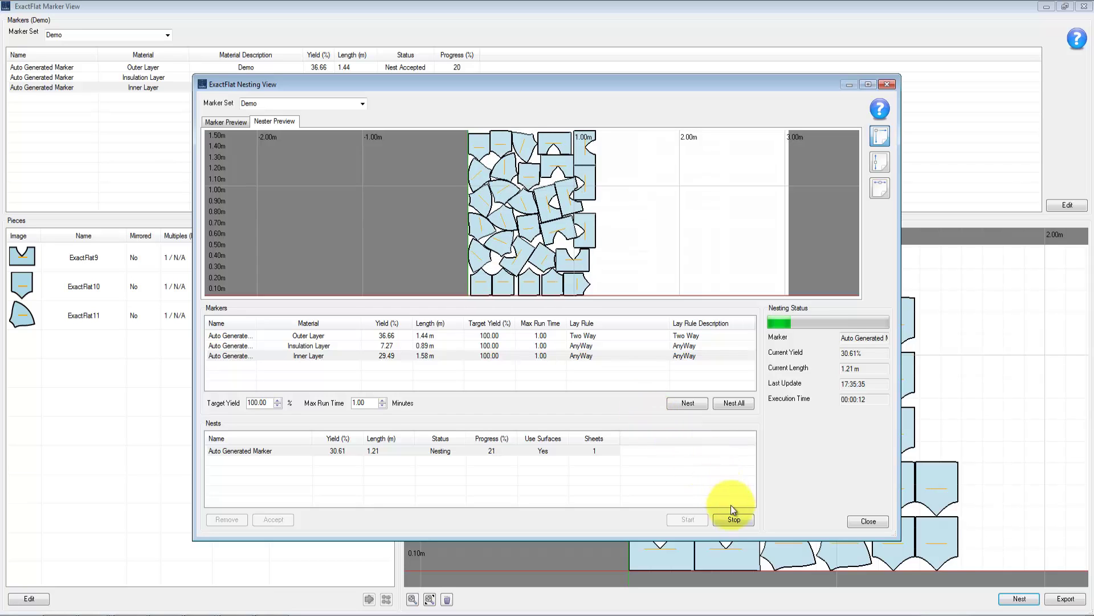
{"action": "left_click", "coordinate": [735, 519]}
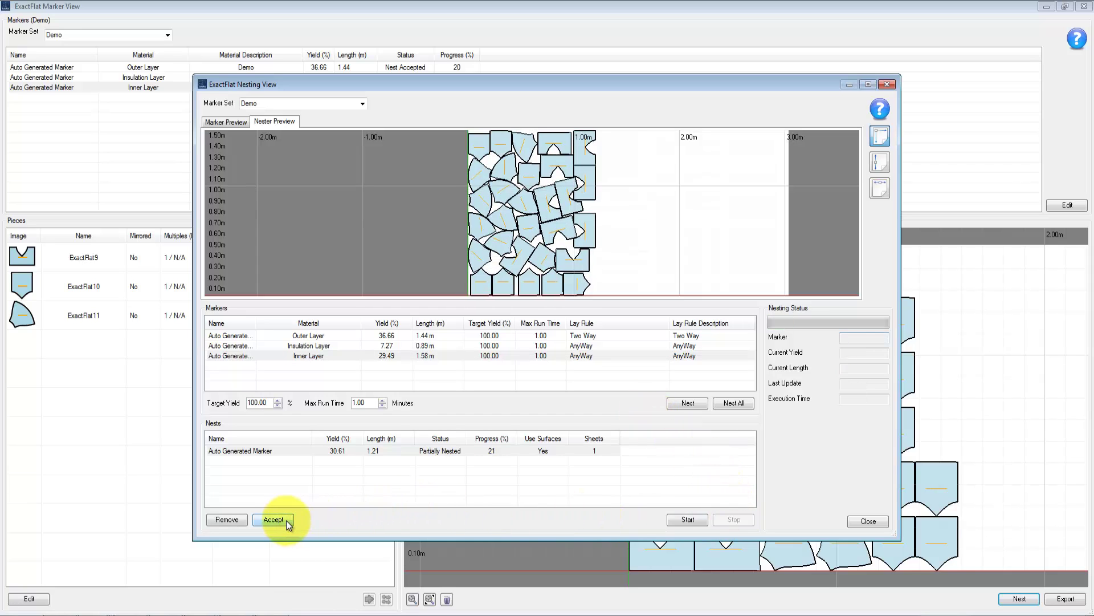
{"action": "left_click", "coordinate": [285, 519]}
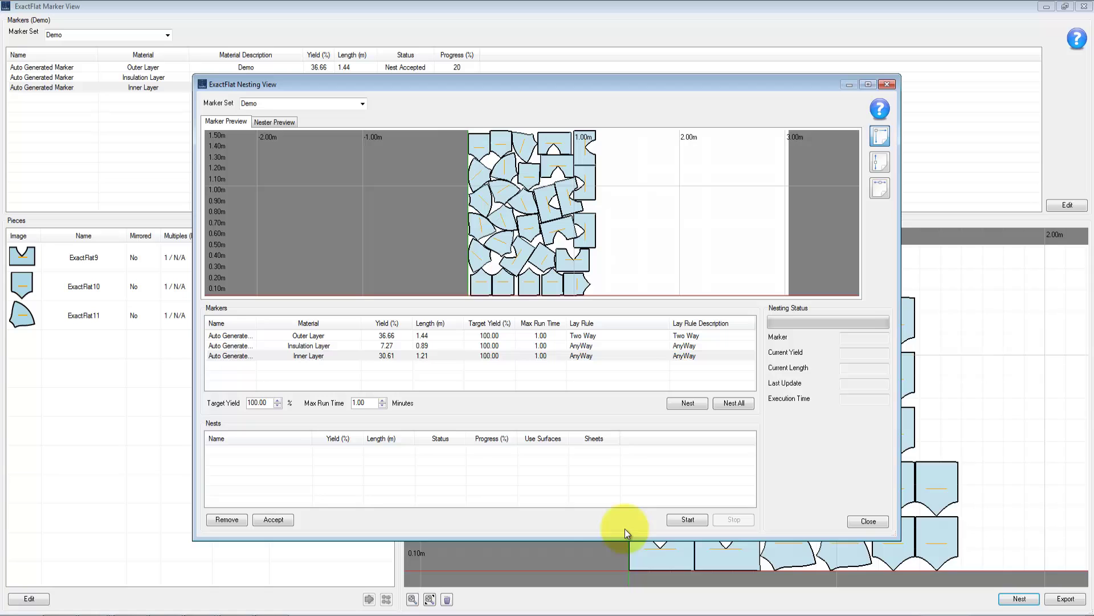
{"action": "left_click", "coordinate": [855, 522]}
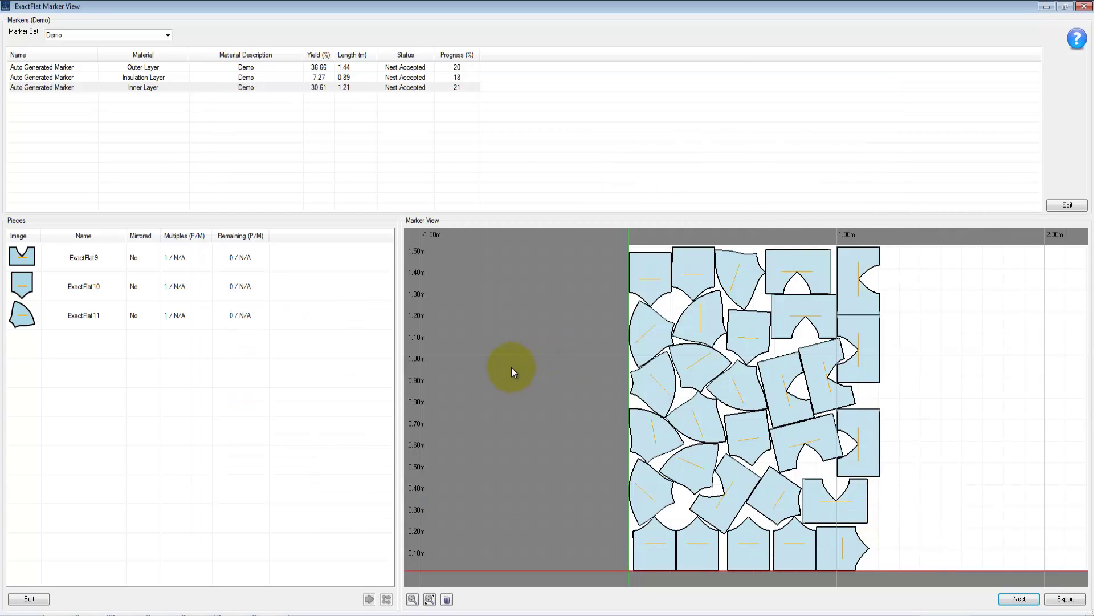
Step: Close Marker View, bring up the Insulation drawing, then switch to the Adobe Reader presentation
{"action": "left_click", "coordinate": [1083, 6]}
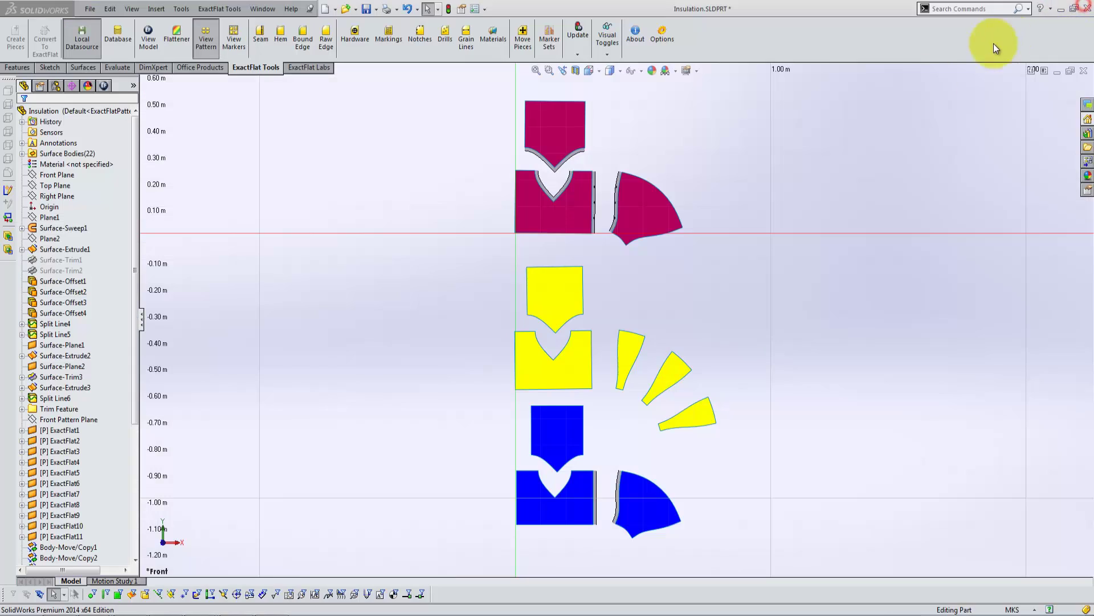
{"action": "left_click", "coordinate": [1065, 74]}
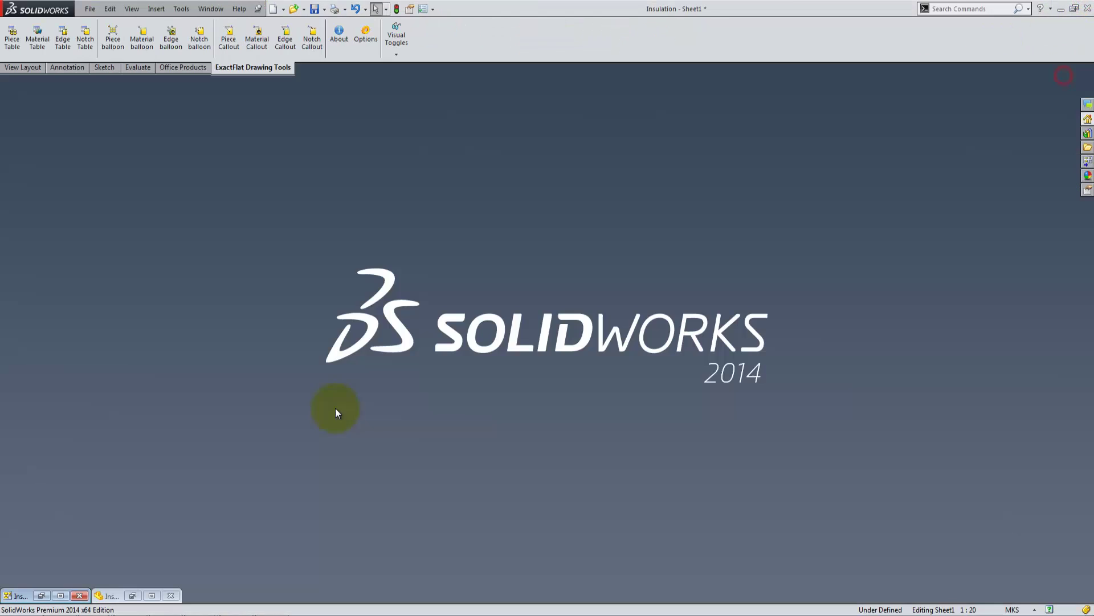
{"action": "left_click", "coordinate": [60, 595]}
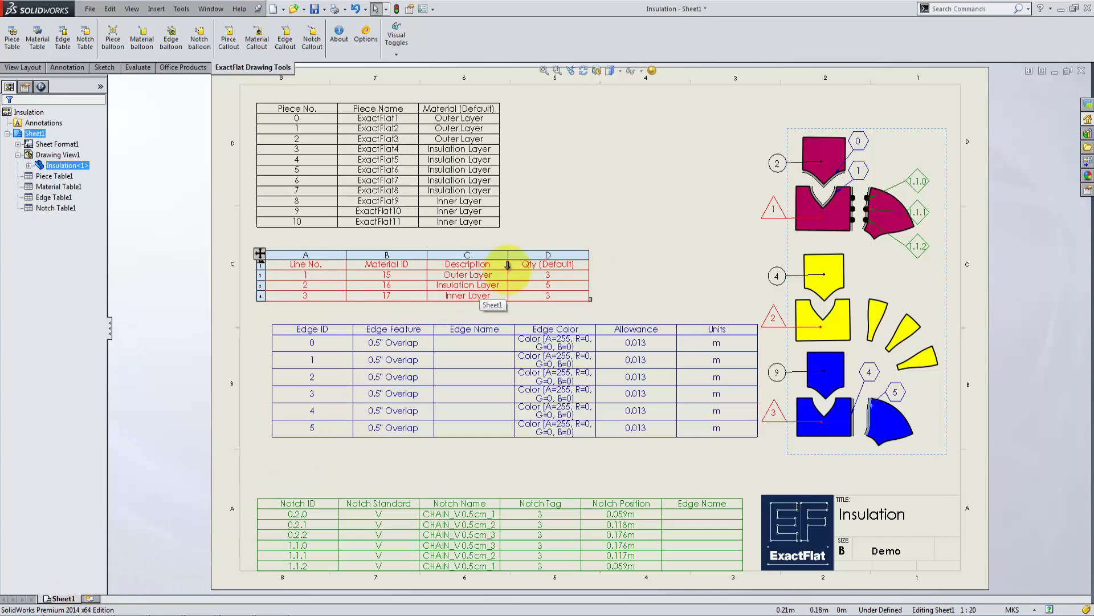
{"action": "left_click", "coordinate": [254, 605]}
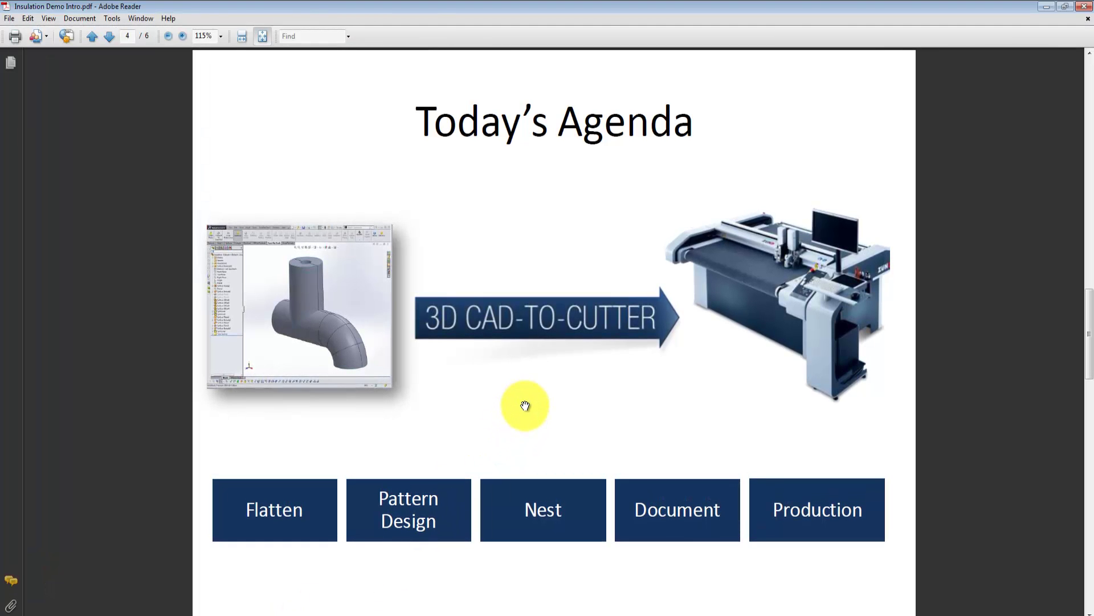